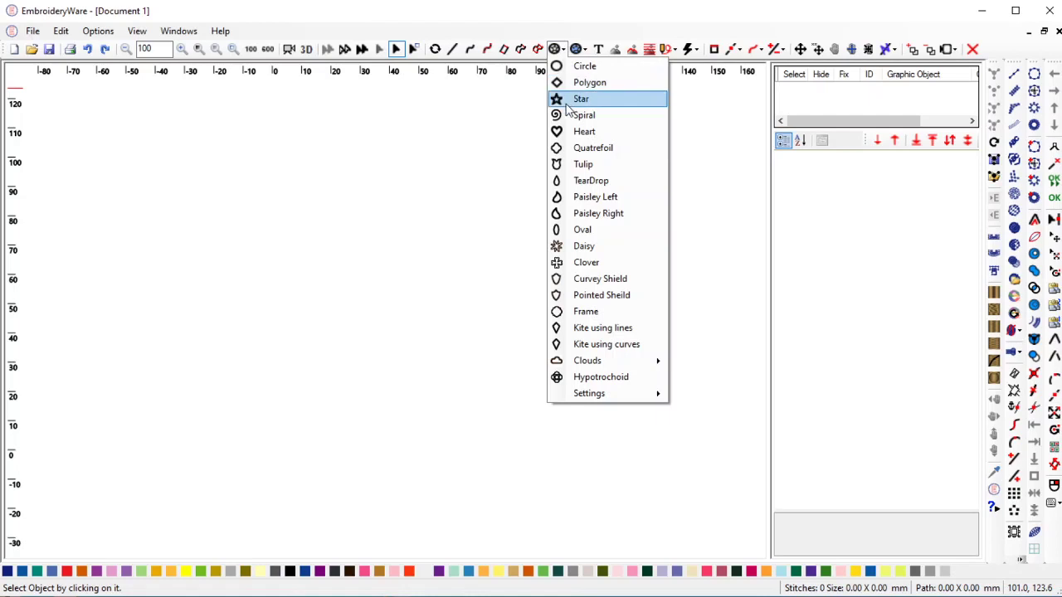
Draw a five-pointed star about 91 × 95 mm in the middle of the canvas
{"action": "left_click", "coordinate": [571, 99]}
{"action": "left_click", "coordinate": [366, 156]}
{"action": "left_click", "coordinate": [451, 440]}
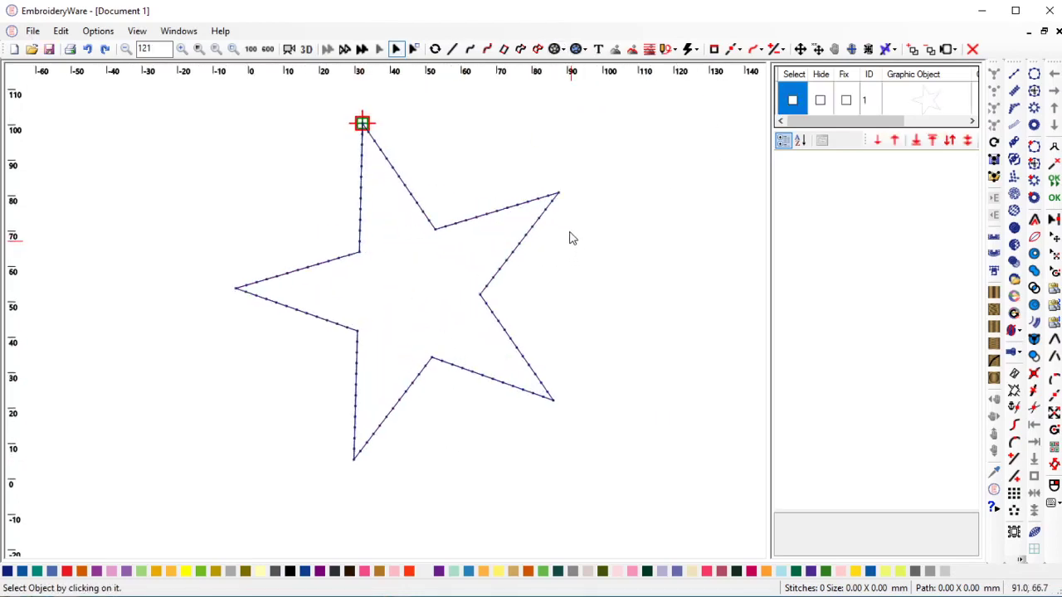
{"action": "scroll", "coordinate": [575, 253], "scroll_direction": "up", "scroll_amount": 2}
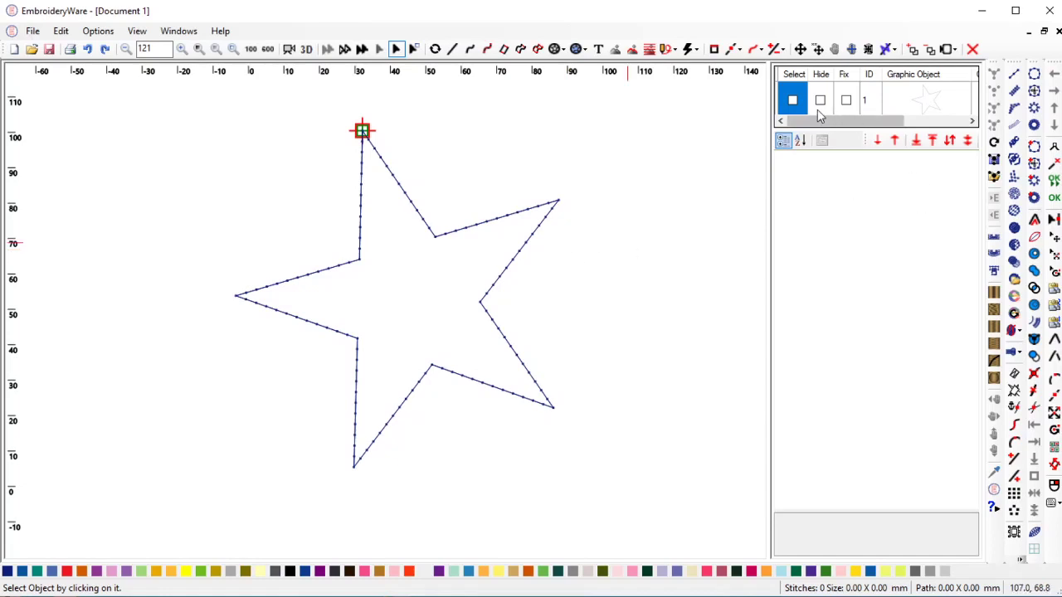
Select the star and convert it to an auto fill, accepting the additional AutoFill iterations
{"action": "left_click", "coordinate": [792, 100]}
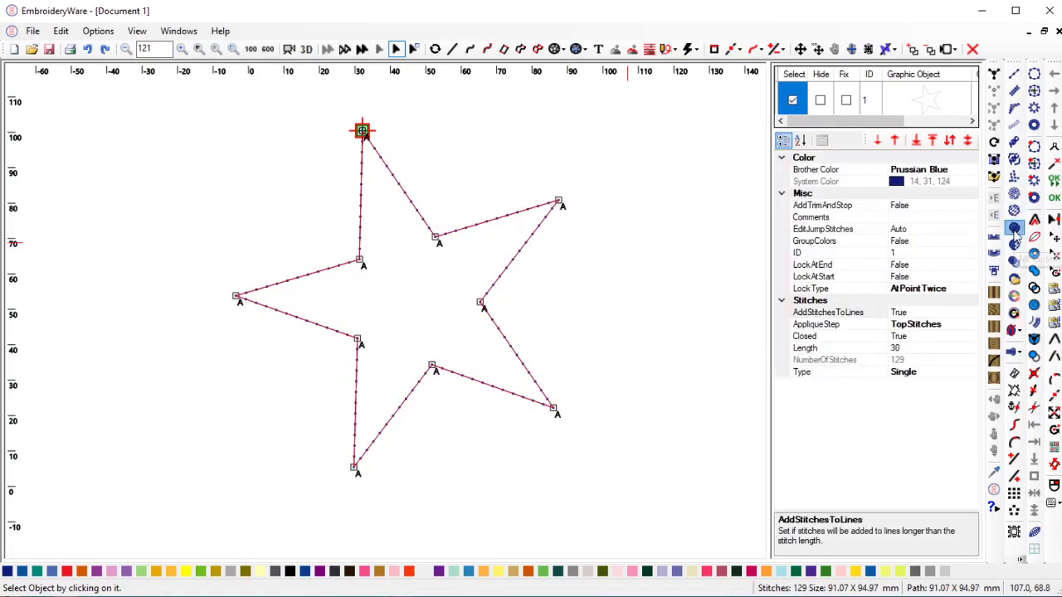
{"action": "key", "text": "f"}
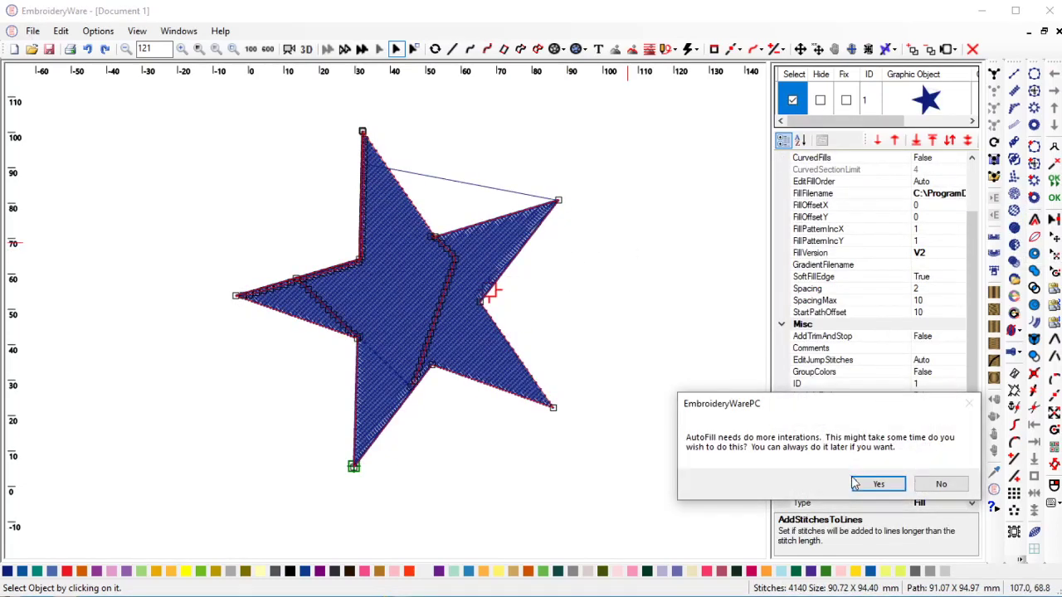
{"action": "left_click", "coordinate": [854, 484]}
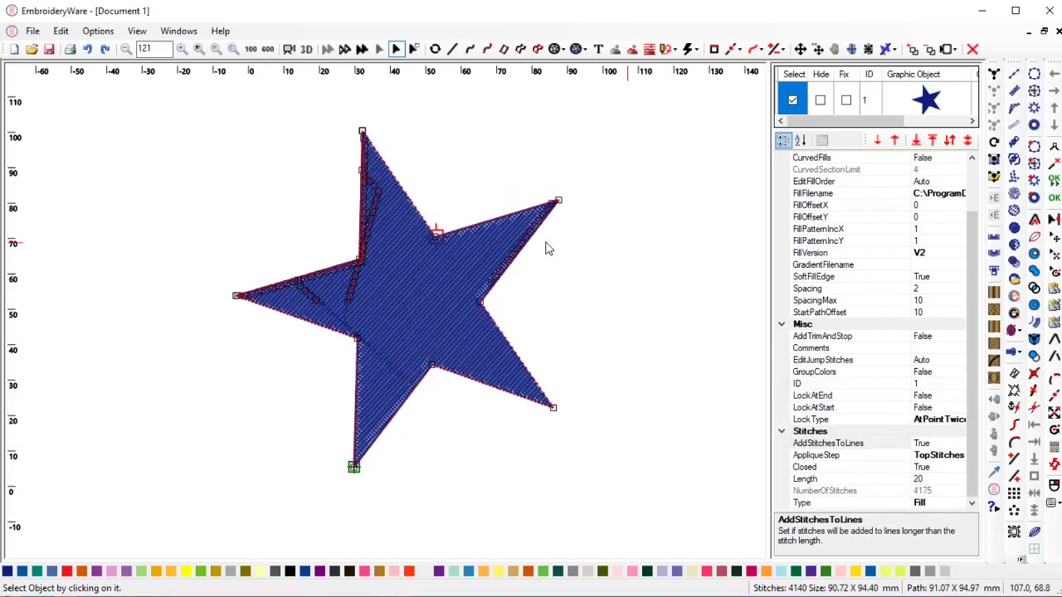
{"action": "scroll", "coordinate": [548, 280], "scroll_direction": "up", "scroll_amount": 2}
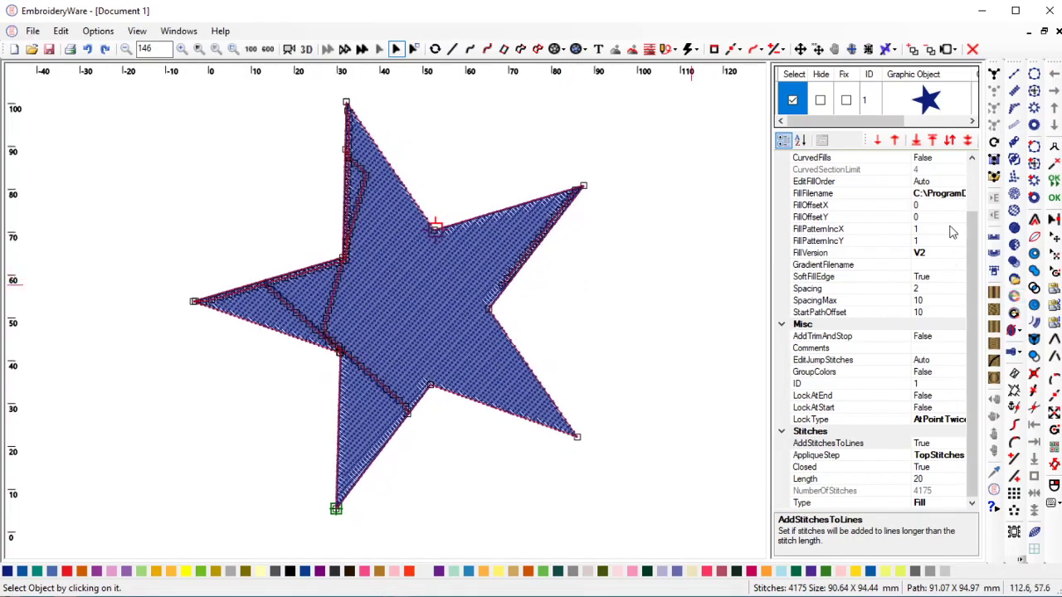
Open the star's fill order for editing and examine the start and end points of its fill sections
{"action": "left_click", "coordinate": [1015, 303]}
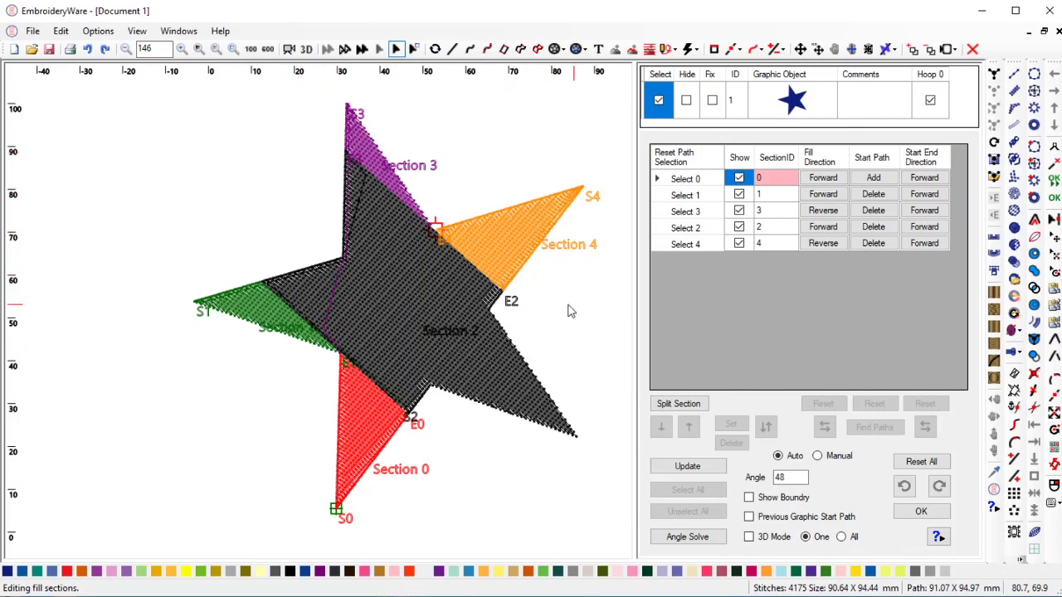
{"action": "left_click_drag", "start_coordinate": [572, 304], "coordinate": [553, 301]}
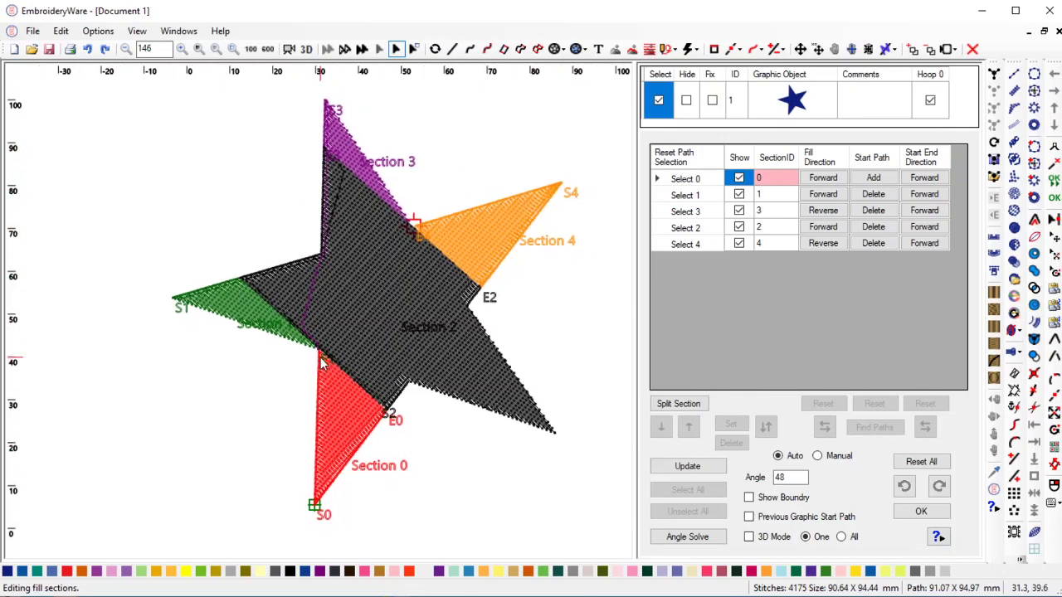
{"action": "scroll", "coordinate": [235, 316], "scroll_direction": "up", "scroll_amount": 1}
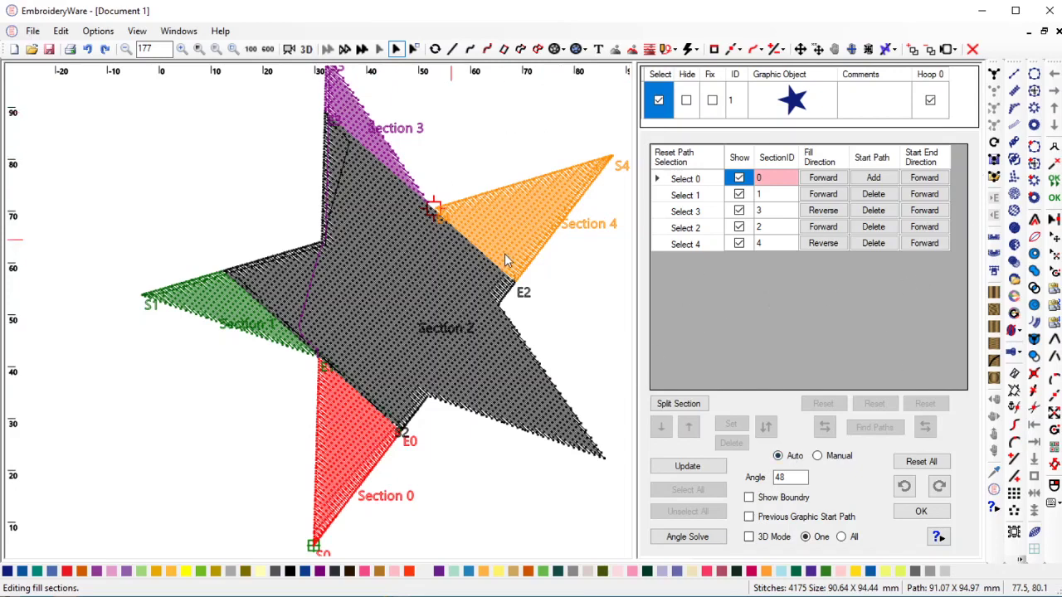
{"action": "left_click_drag", "start_coordinate": [498, 253], "coordinate": [494, 275]}
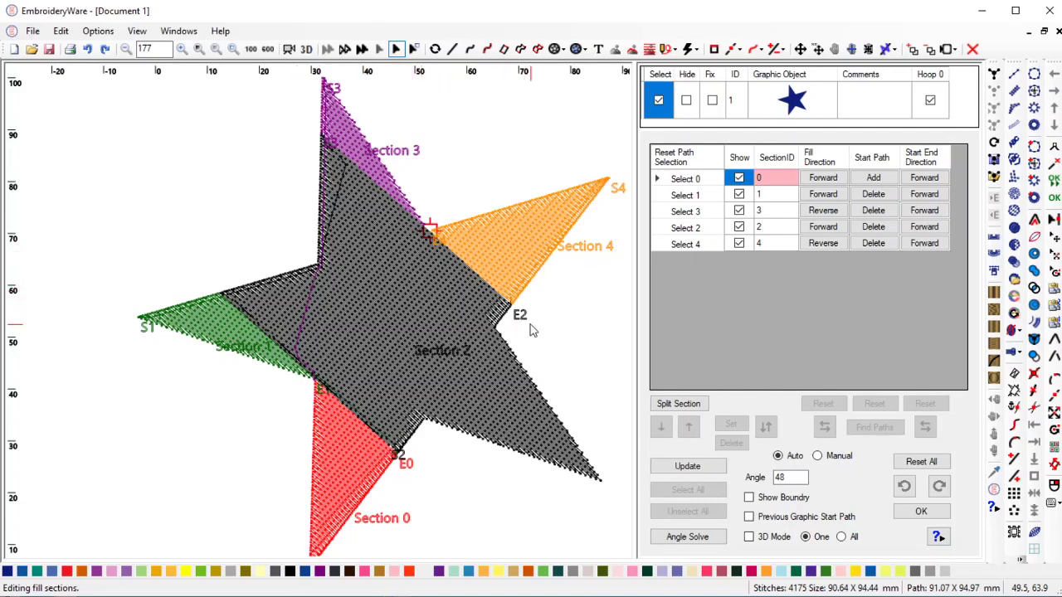
{"action": "left_click_drag", "start_coordinate": [529, 324], "coordinate": [544, 307]}
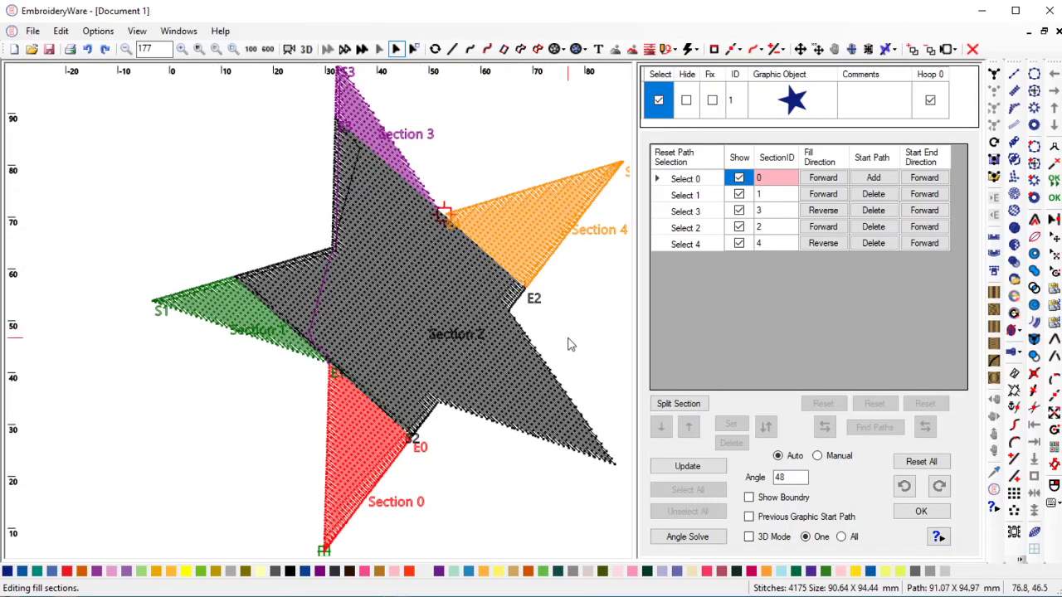
{"action": "scroll", "coordinate": [569, 344], "scroll_direction": "down", "scroll_amount": 4}
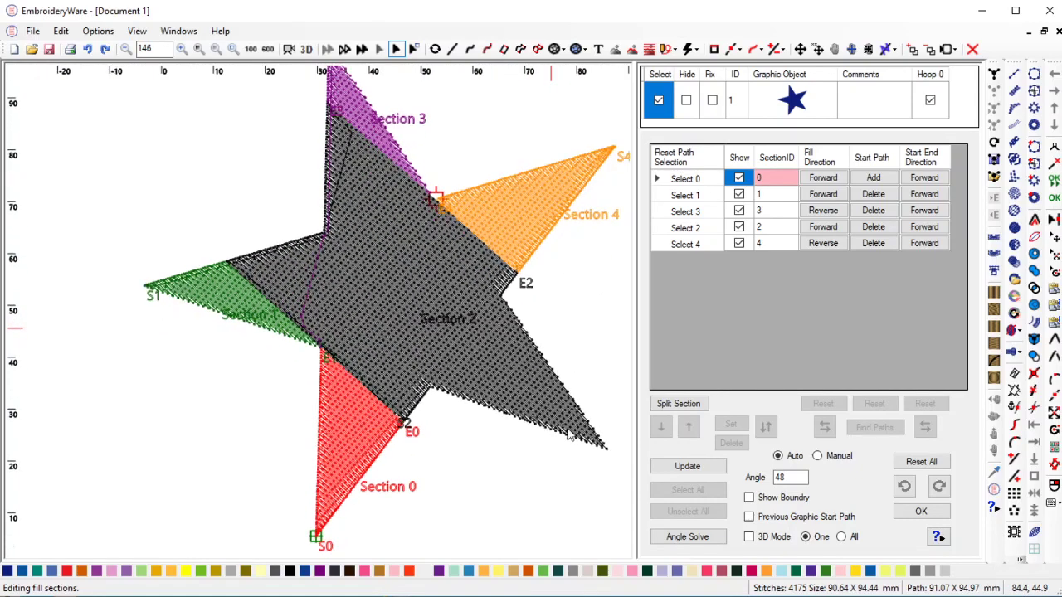
{"action": "scroll", "coordinate": [368, 351], "scroll_direction": "up", "scroll_amount": 2}
{"action": "left_click_drag", "start_coordinate": [533, 309], "coordinate": [529, 311]}
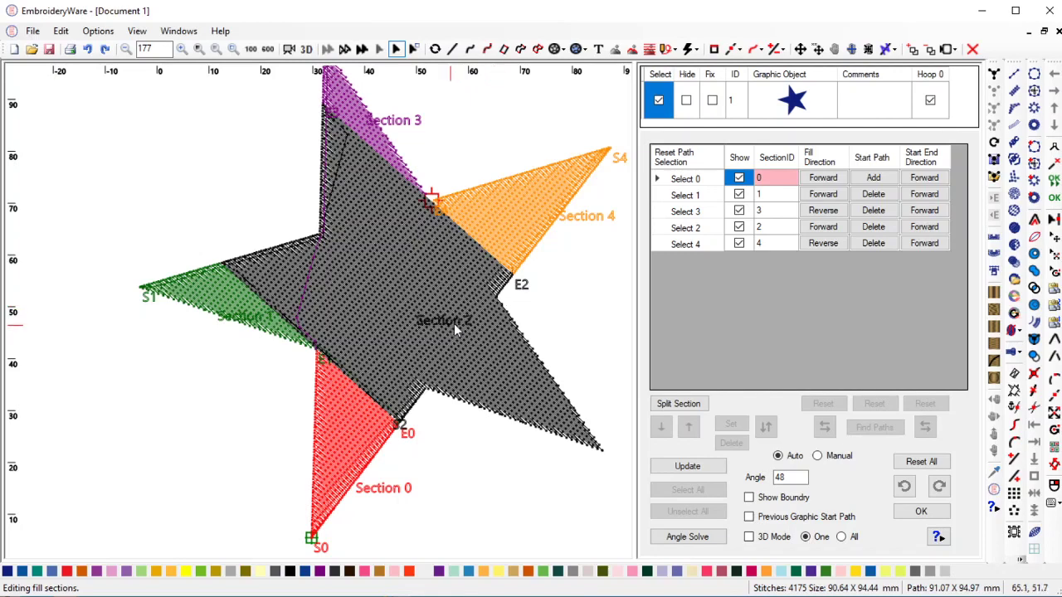
Split fill Section 2 of the star at 85 percent
{"action": "left_click", "coordinate": [664, 404]}
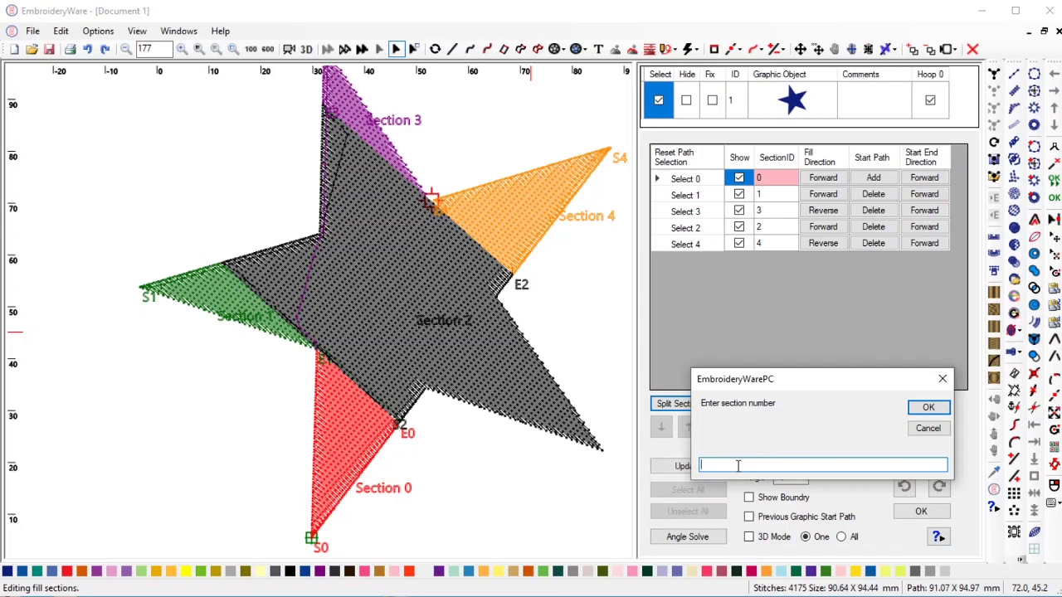
{"action": "left_click", "coordinate": [929, 407]}
{"action": "left_click", "coordinate": [928, 406]}
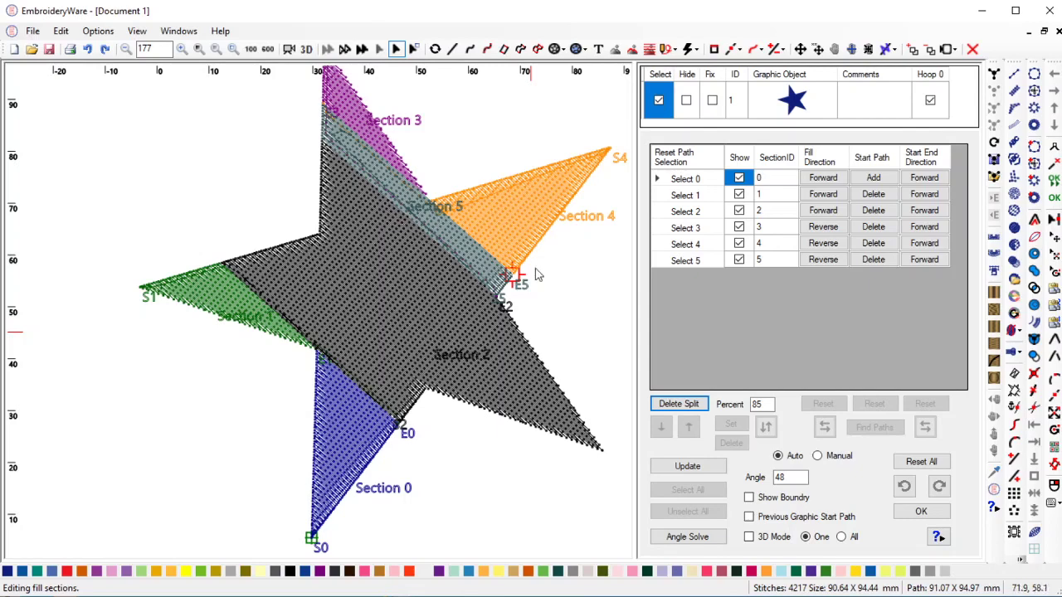
Switch the fill section editing to Manual, display only Section 0, and show the section boundaries
{"action": "left_click_drag", "start_coordinate": [568, 315], "coordinate": [561, 328]}
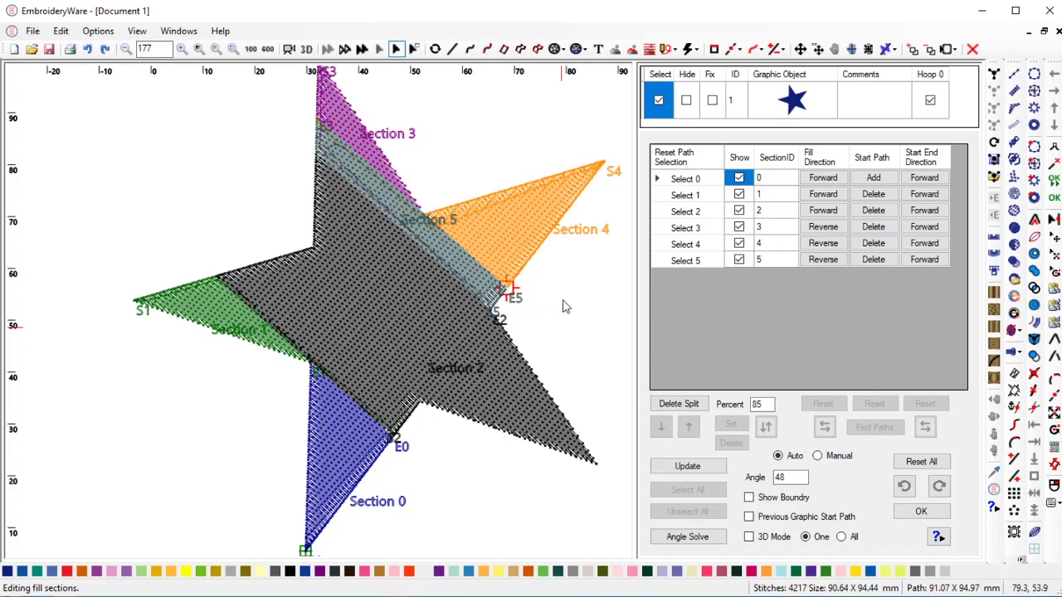
{"action": "left_click_drag", "start_coordinate": [562, 299], "coordinate": [541, 311]}
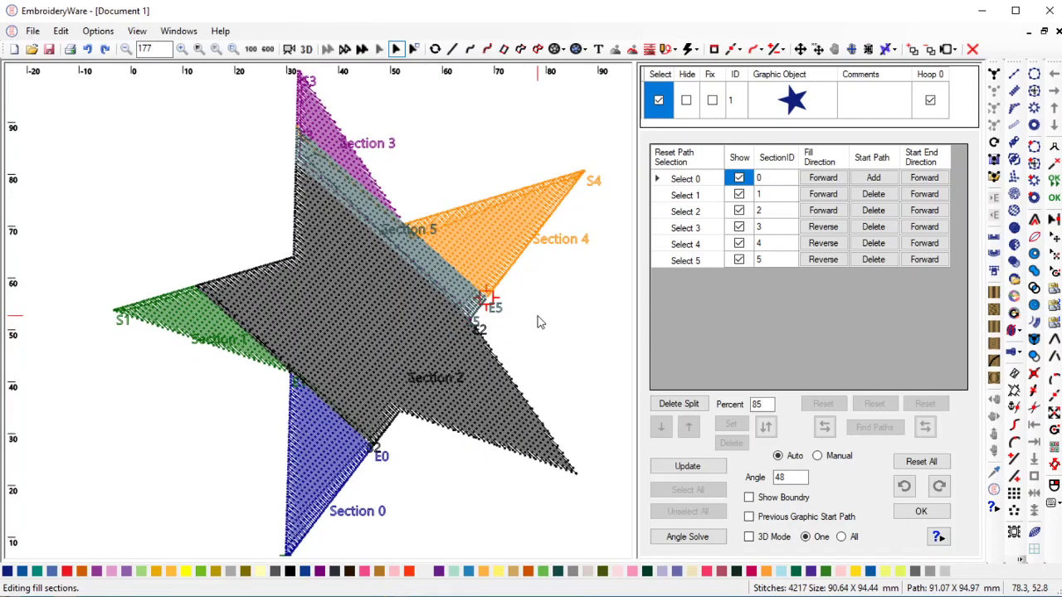
{"action": "scroll", "coordinate": [537, 322], "scroll_direction": "down", "scroll_amount": 1}
{"action": "left_click", "coordinate": [838, 463]}
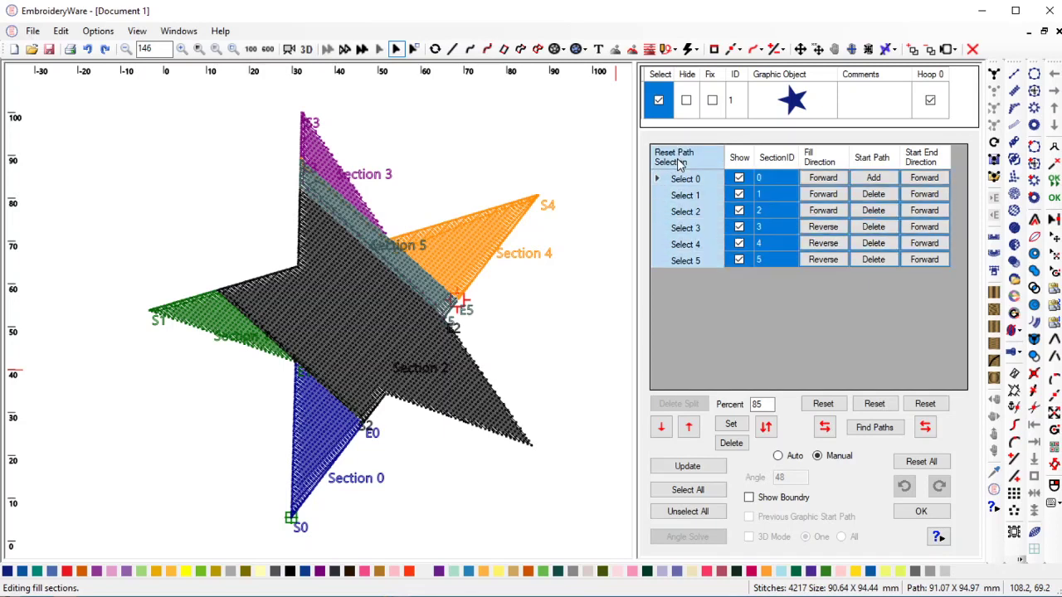
{"action": "left_click", "coordinate": [706, 186]}
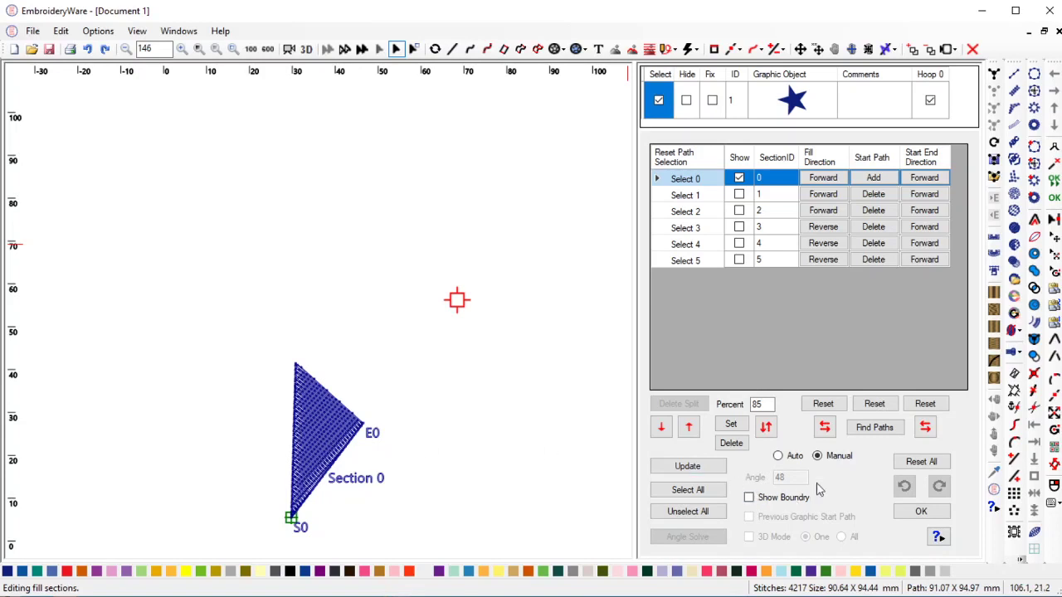
{"action": "left_click", "coordinate": [748, 498]}
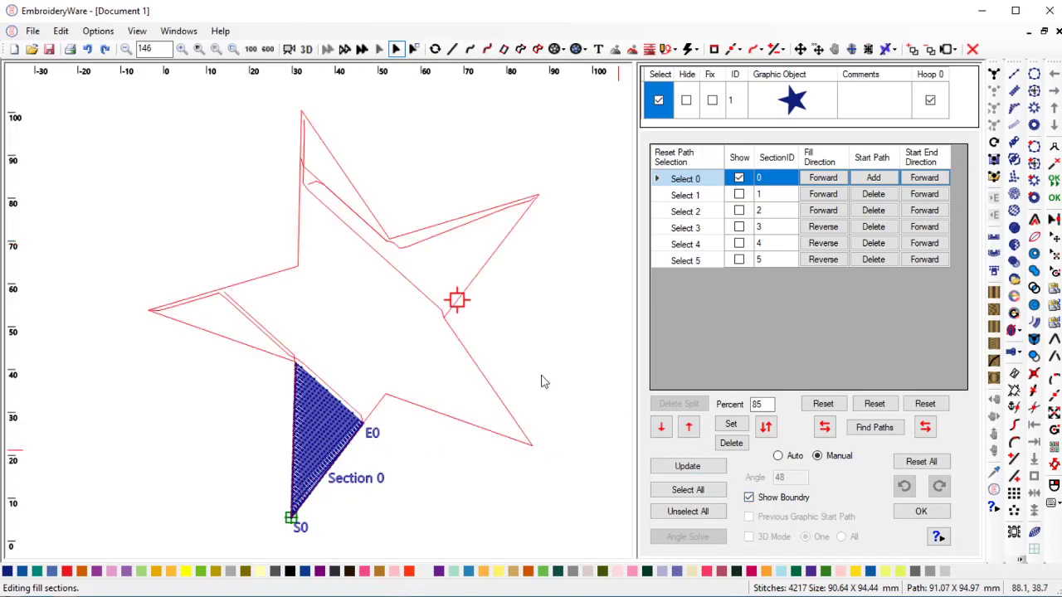
Step through Sections 1 to 5 in order to examine the stitching sequence and connecting paths
{"action": "scroll", "coordinate": [492, 331], "scroll_direction": "up", "scroll_amount": 1}
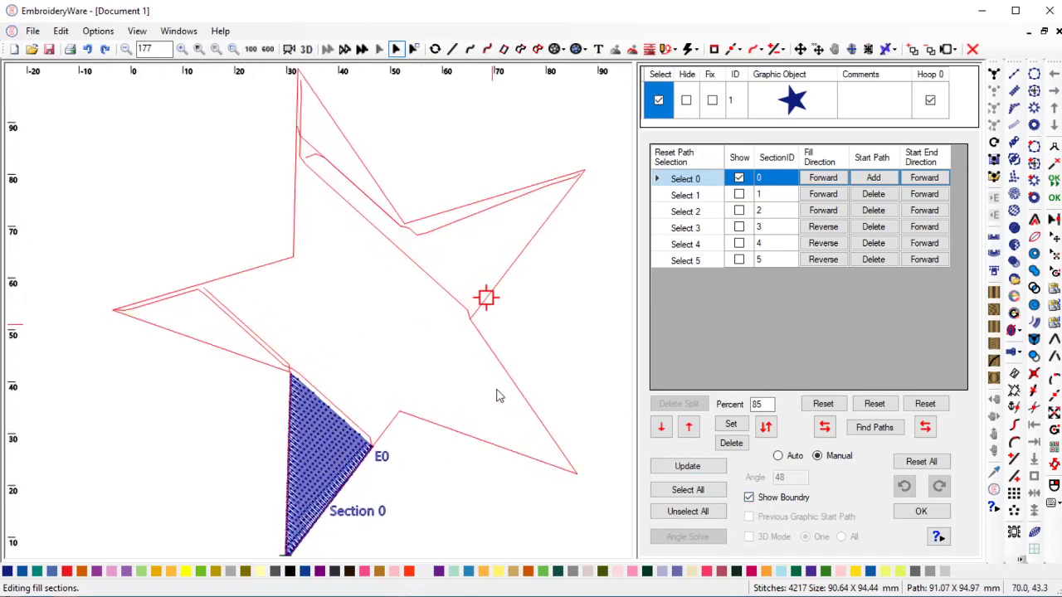
{"action": "left_click", "coordinate": [670, 201]}
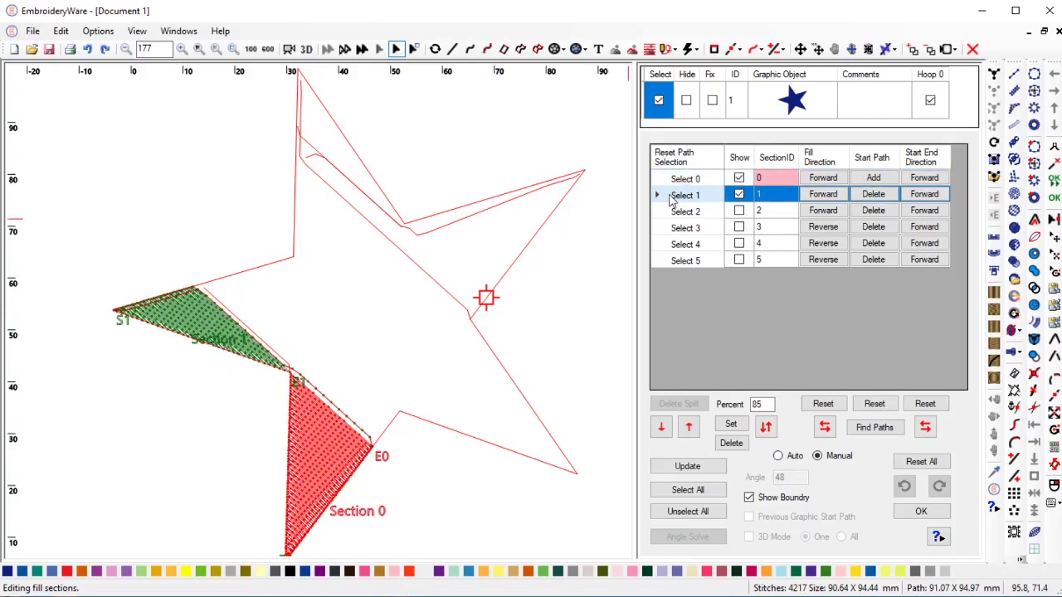
{"action": "left_click", "coordinate": [667, 218]}
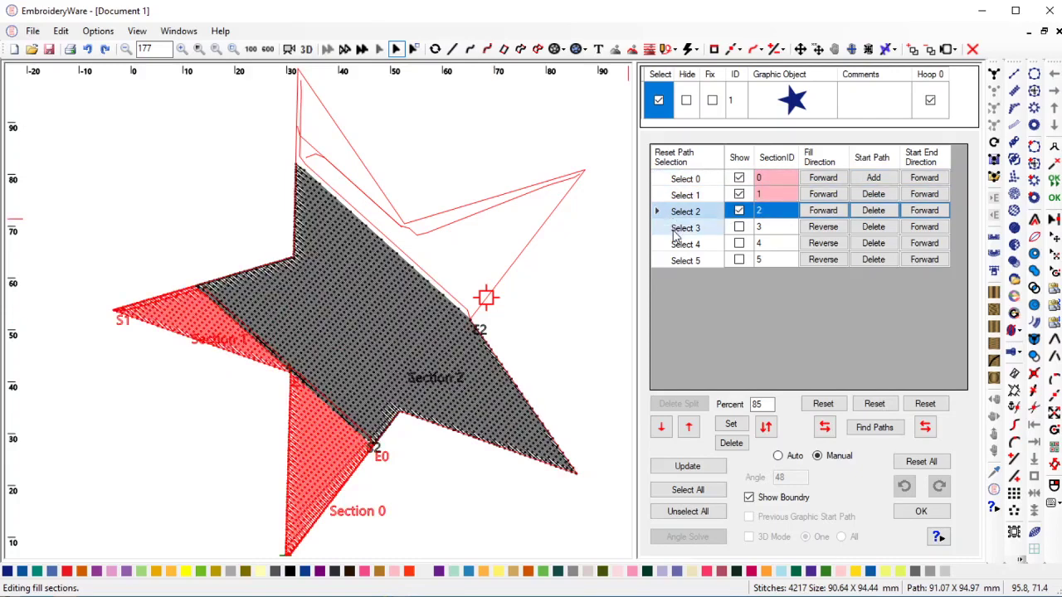
{"action": "left_click", "coordinate": [676, 231]}
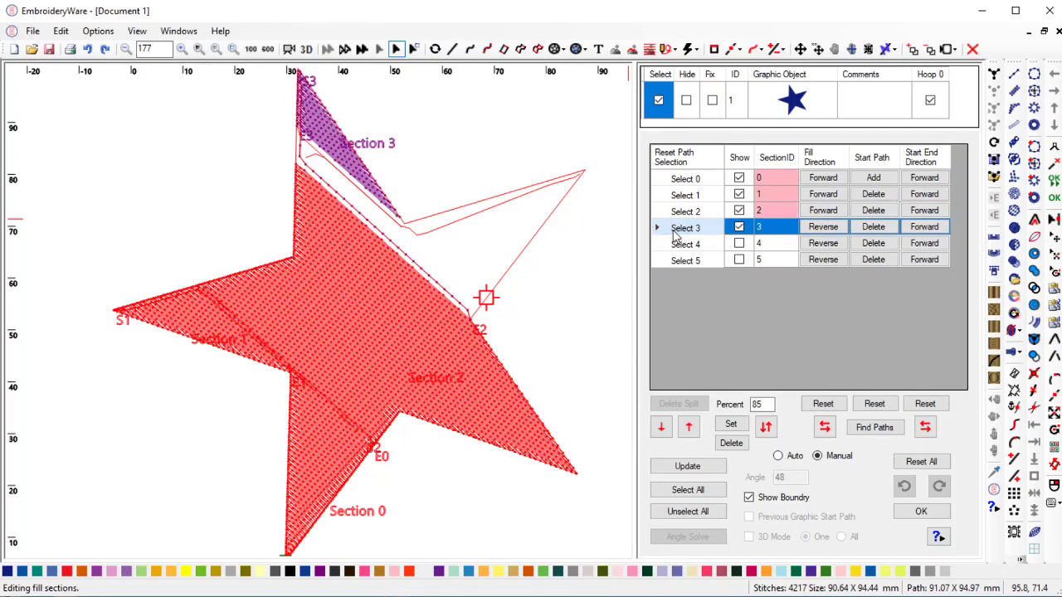
{"action": "left_click", "coordinate": [676, 245]}
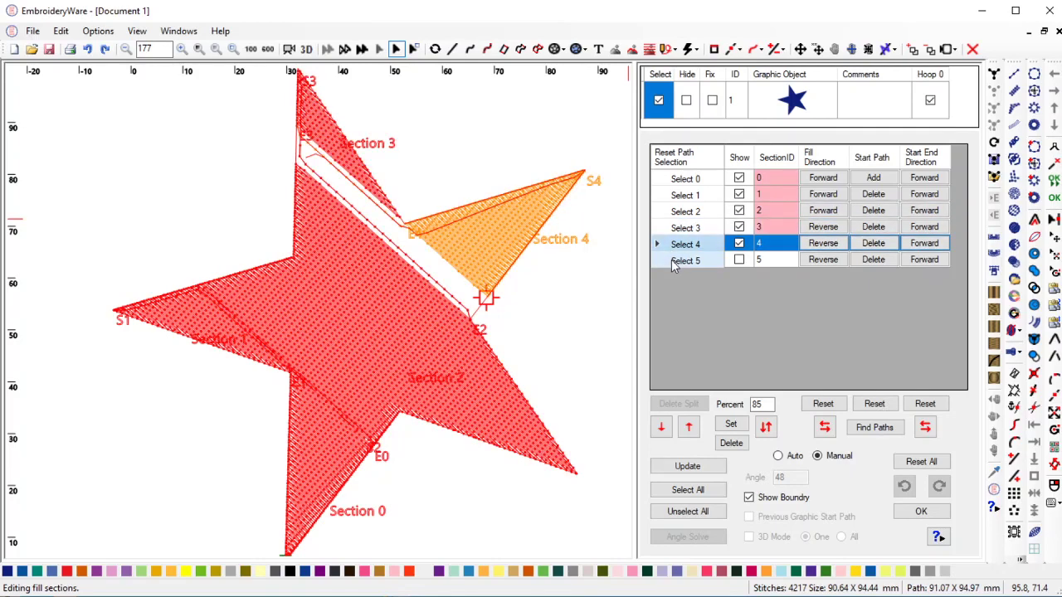
{"action": "left_click", "coordinate": [674, 262]}
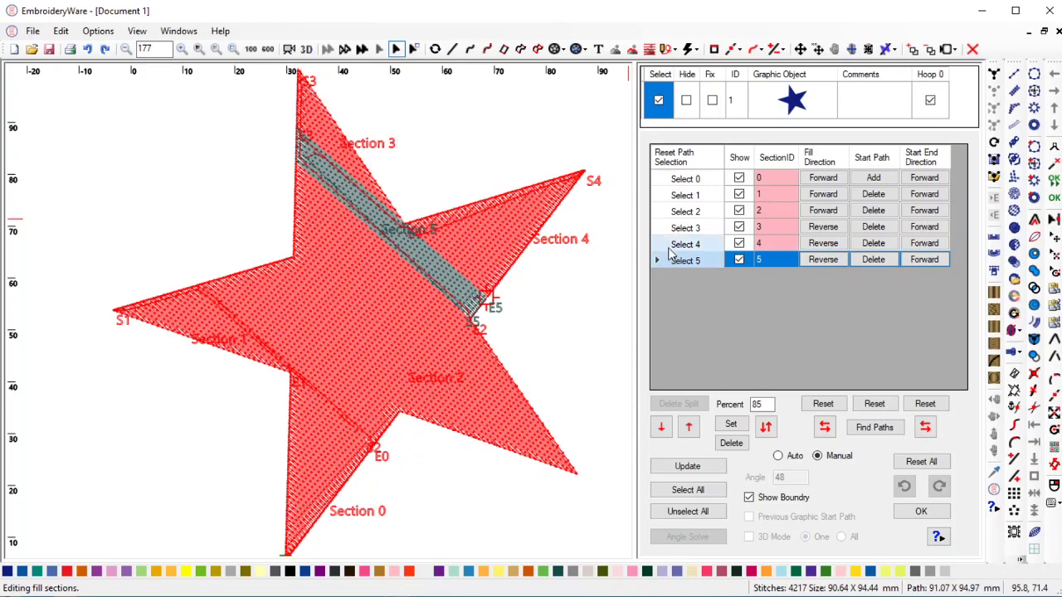
{"action": "left_click", "coordinate": [676, 244]}
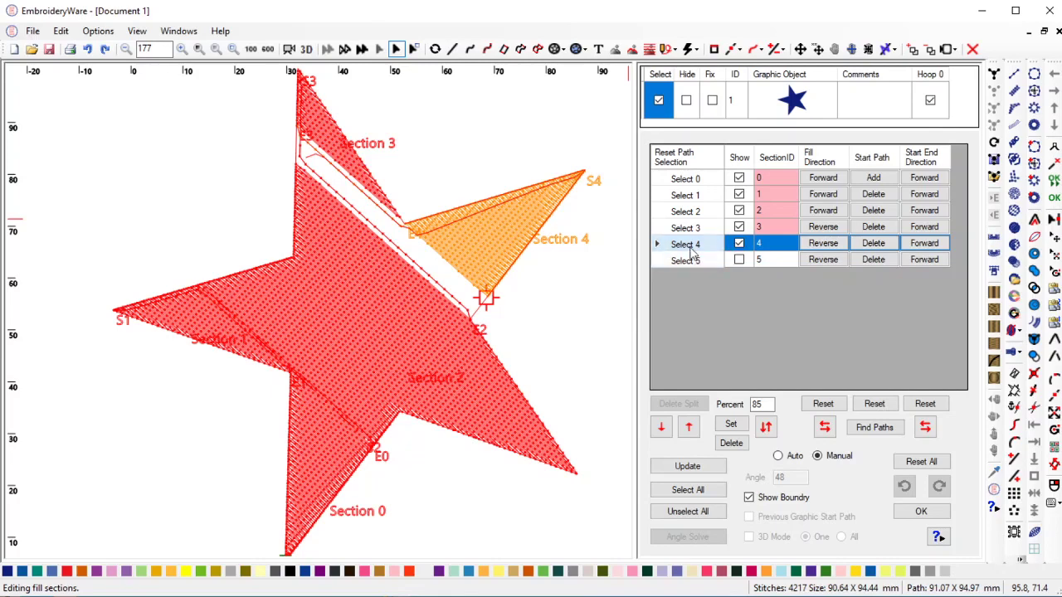
Set Section 5's fill direction to Forward and its start end direction to Reverse
{"action": "left_click", "coordinate": [685, 260]}
{"action": "left_click", "coordinate": [821, 259]}
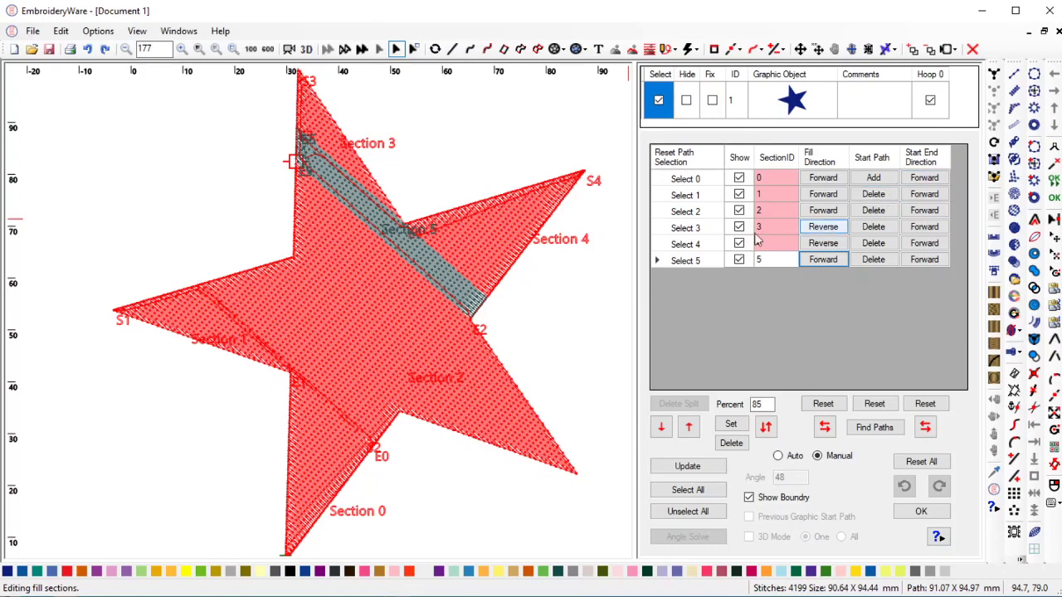
{"action": "left_click", "coordinate": [924, 260]}
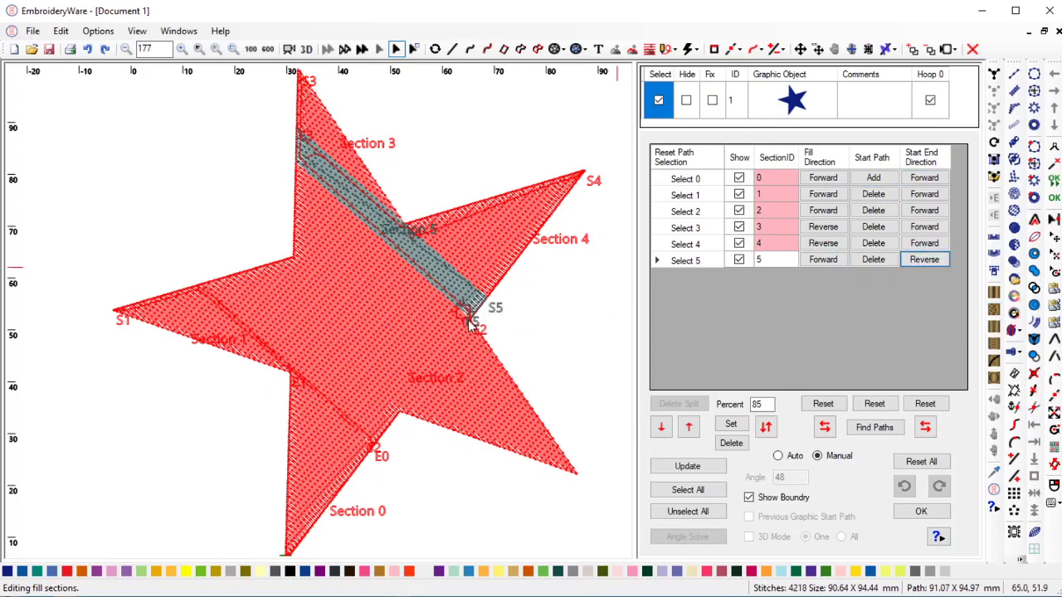
Check where Section 5 starts and ends, and recalculate the connecting paths between the sections with Find Paths
{"action": "scroll", "coordinate": [498, 336], "scroll_direction": "up", "scroll_amount": 2}
{"action": "scroll", "coordinate": [504, 333], "scroll_direction": "down", "scroll_amount": 1}
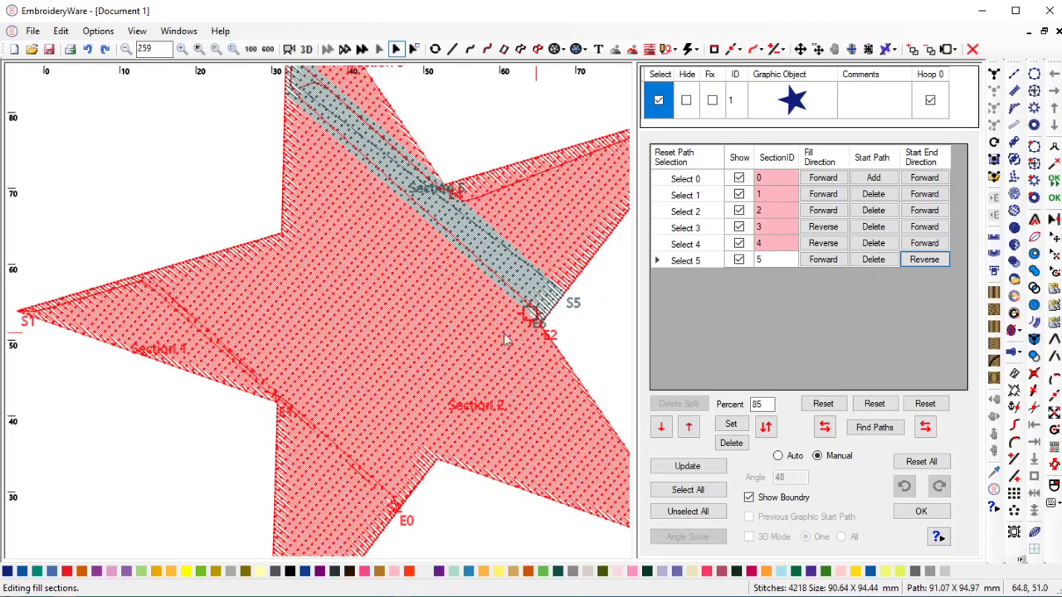
{"action": "scroll", "coordinate": [498, 326], "scroll_direction": "down", "scroll_amount": 1}
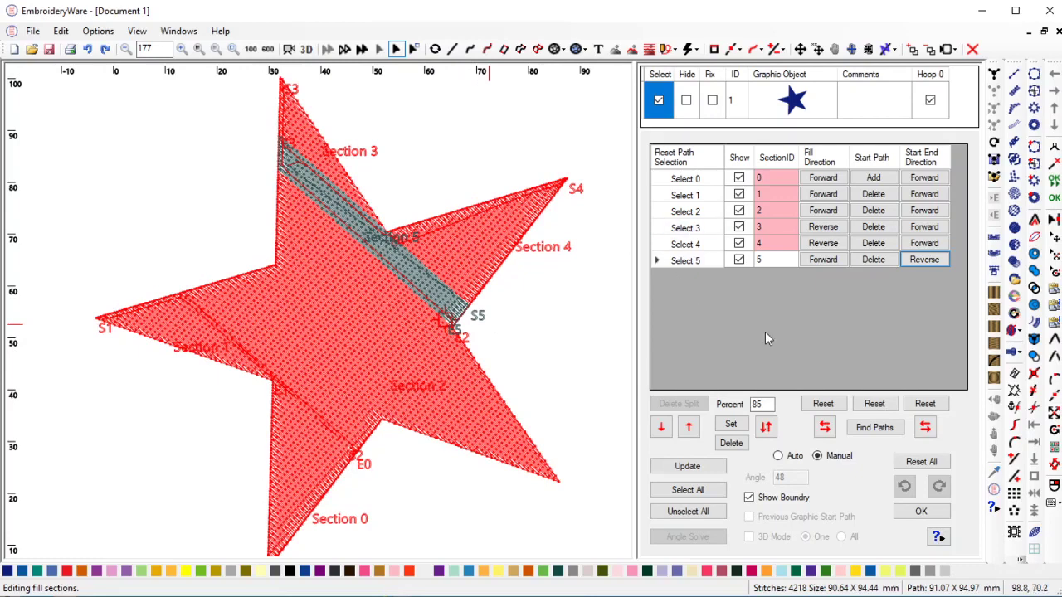
{"action": "left_click", "coordinate": [889, 433]}
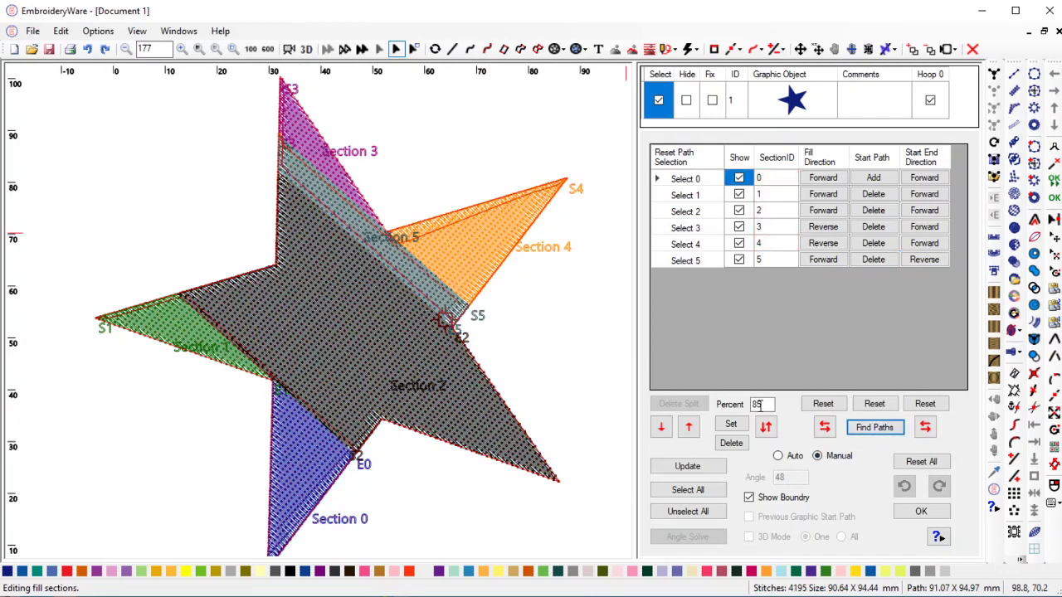
{"action": "left_click_drag", "start_coordinate": [533, 315], "coordinate": [501, 322]}
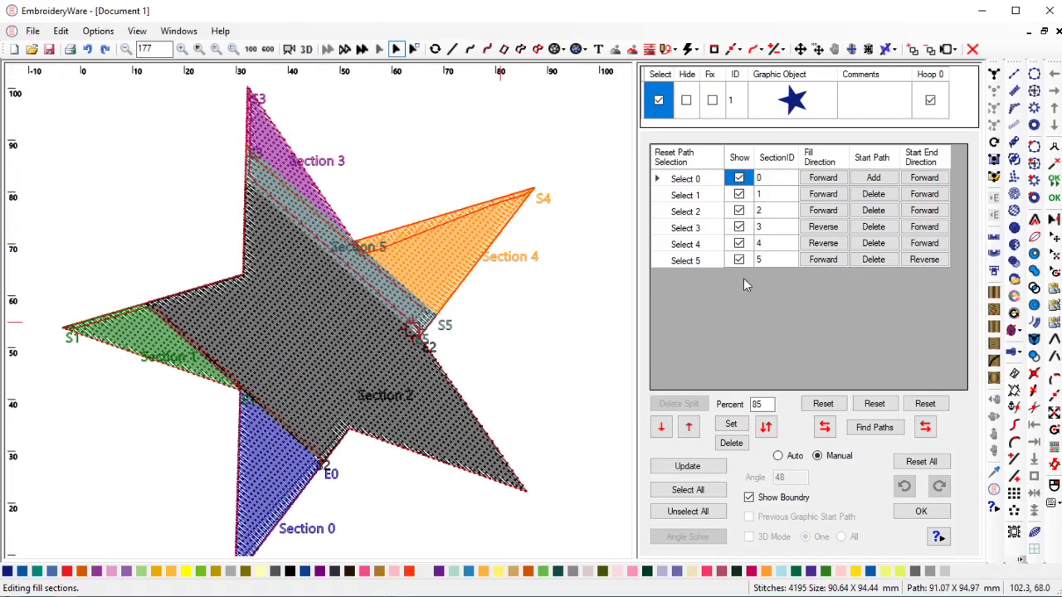
Step through Sections 0 to 2 and set Section 2's start end direction to Reverse
{"action": "left_click", "coordinate": [689, 181]}
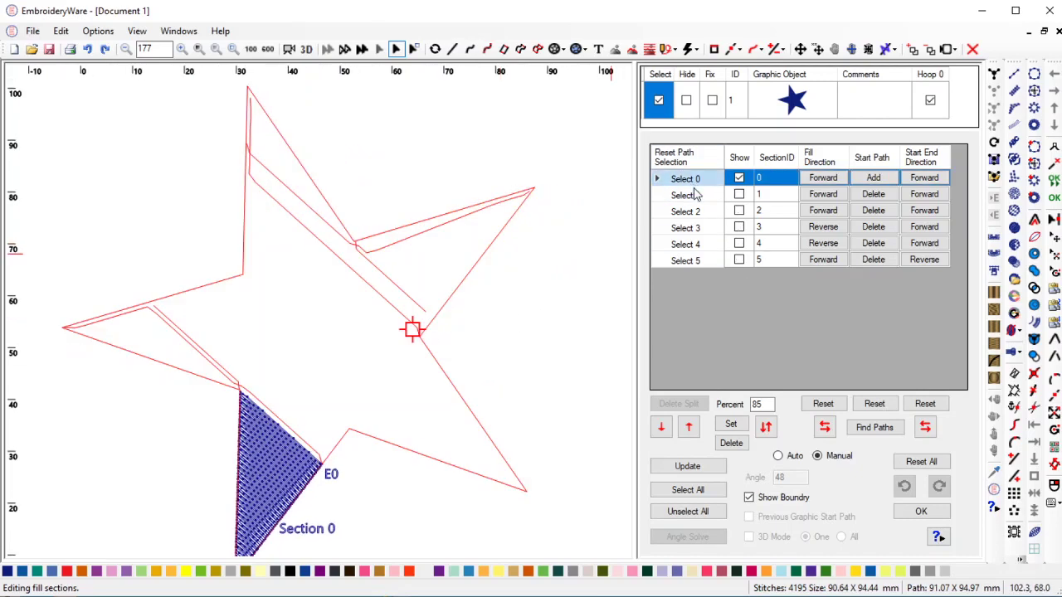
{"action": "left_click", "coordinate": [695, 196]}
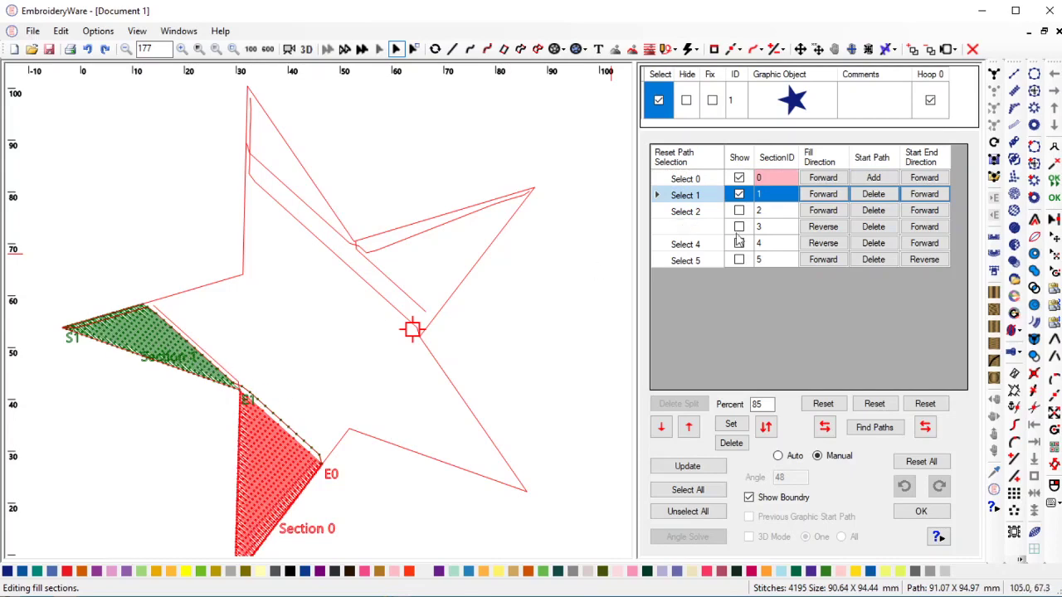
{"action": "left_click", "coordinate": [685, 212]}
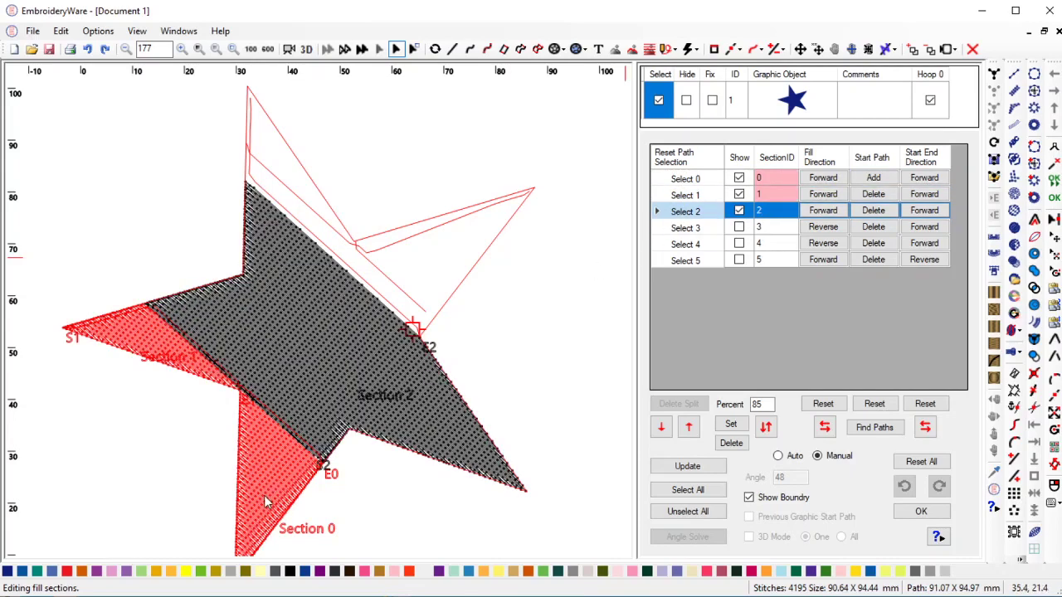
{"action": "left_click_drag", "start_coordinate": [335, 497], "coordinate": [345, 479]}
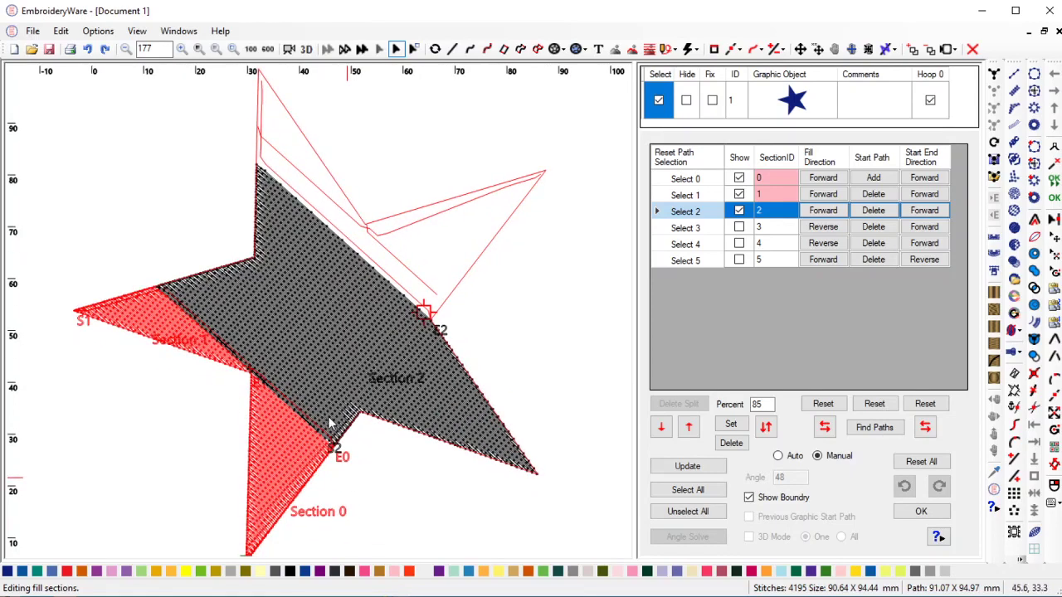
{"action": "left_click", "coordinate": [925, 211]}
{"action": "left_click", "coordinate": [929, 213]}
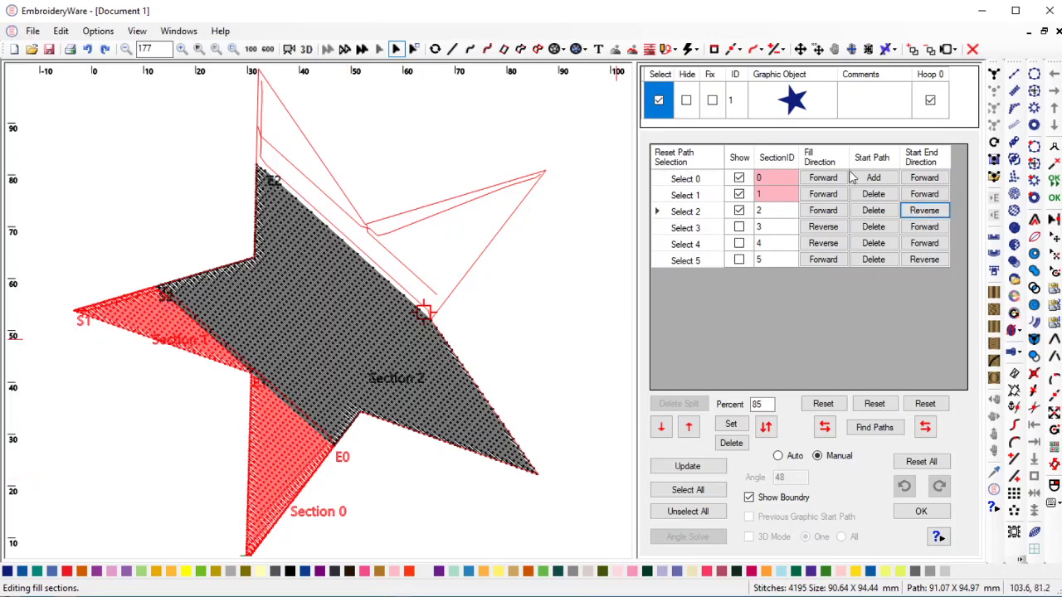
Review Sections 3, 4 and 5 in sequence and accept the fill section edits
{"action": "left_click", "coordinate": [693, 233]}
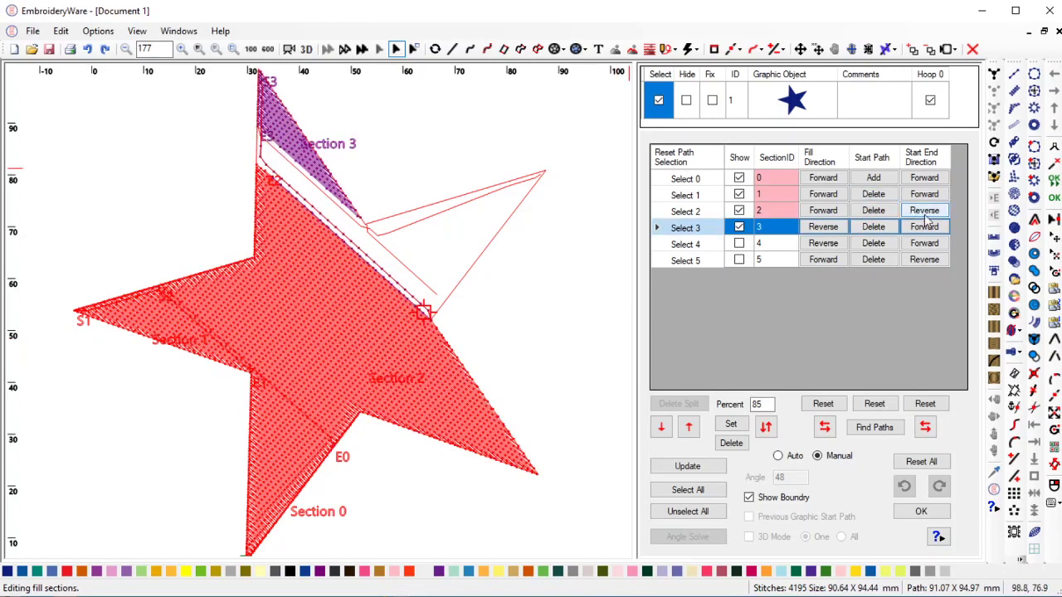
{"action": "left_click", "coordinate": [683, 245]}
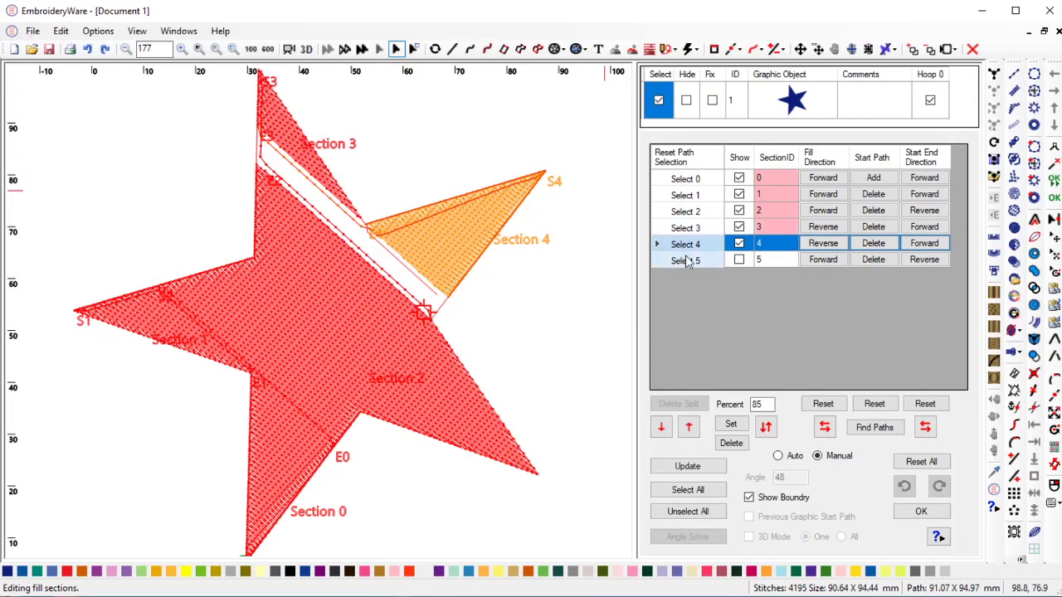
{"action": "left_click", "coordinate": [683, 261]}
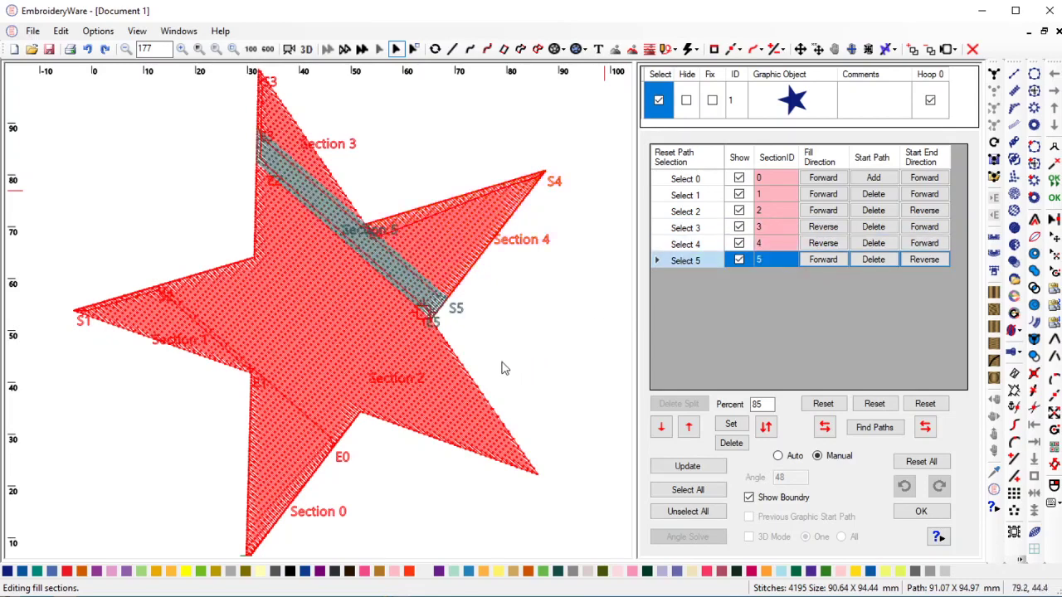
{"action": "left_click", "coordinate": [921, 511]}
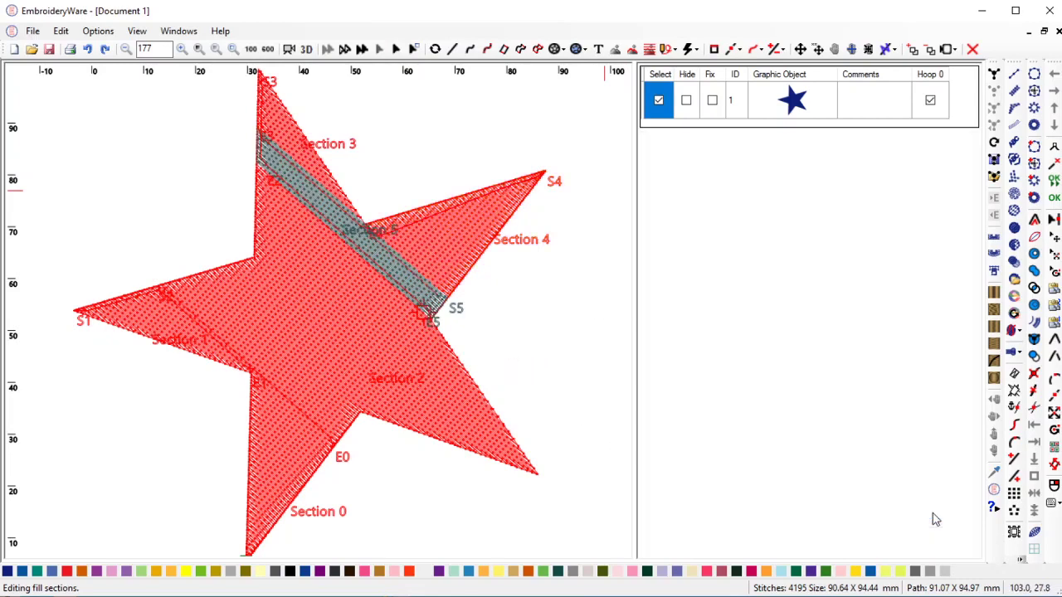
Recolour the star light pink and inspect its stitching up close in the 3D stitch view
{"action": "left_click", "coordinate": [618, 572]}
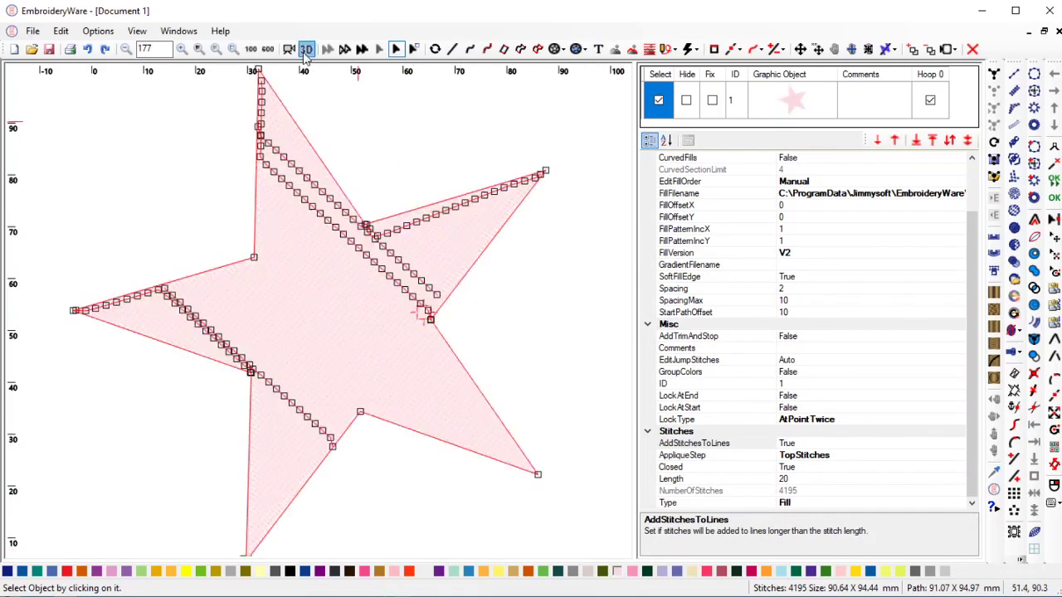
{"action": "left_click", "coordinate": [306, 49]}
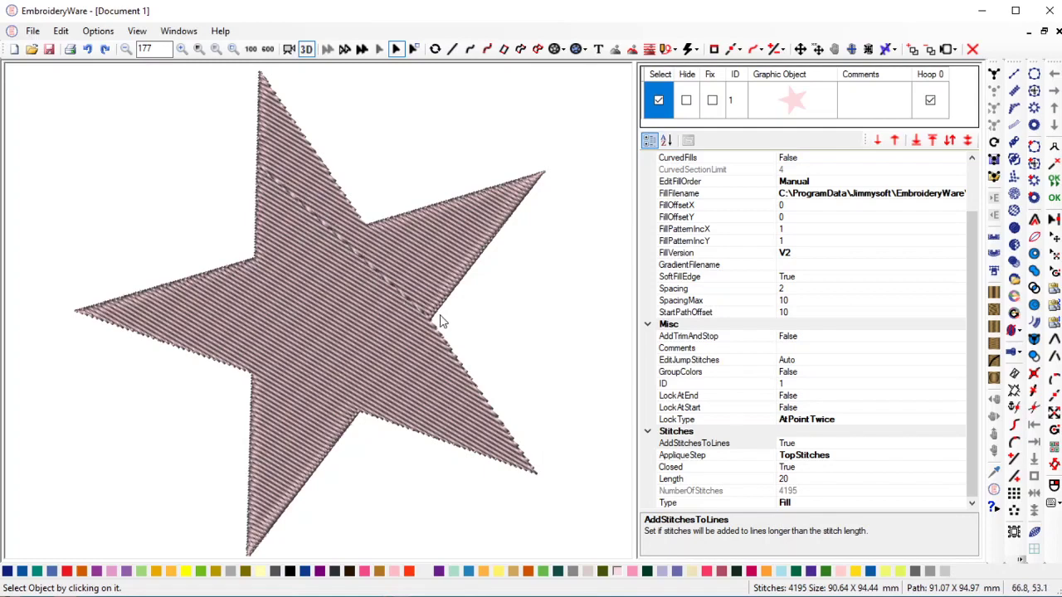
{"action": "scroll", "coordinate": [439, 313], "scroll_direction": "up", "scroll_amount": 4}
{"action": "left_click_drag", "start_coordinate": [438, 307], "coordinate": [440, 356]}
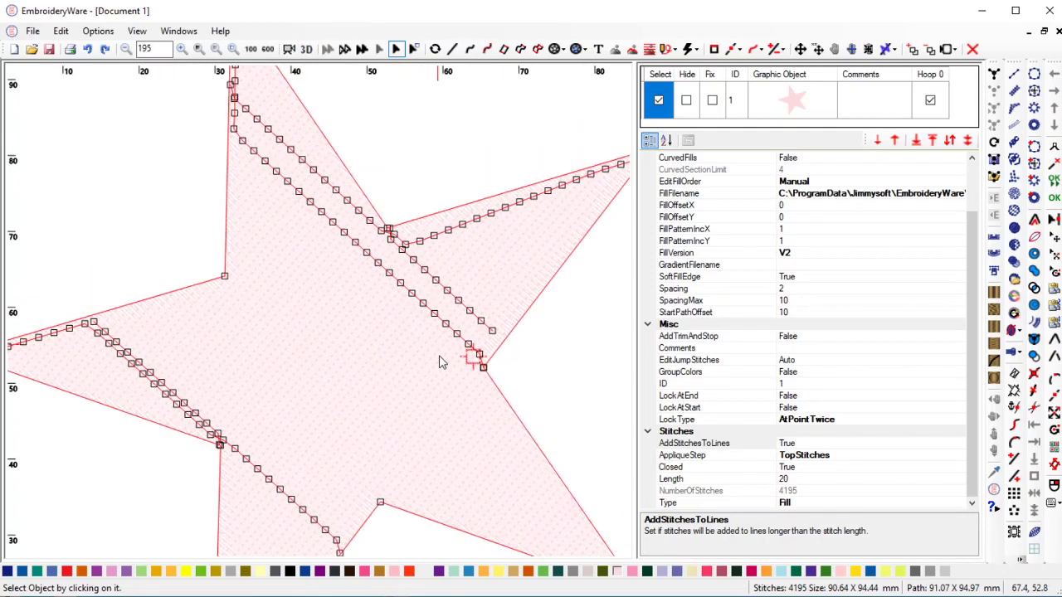
{"action": "scroll", "coordinate": [439, 363], "scroll_direction": "up", "scroll_amount": 3}
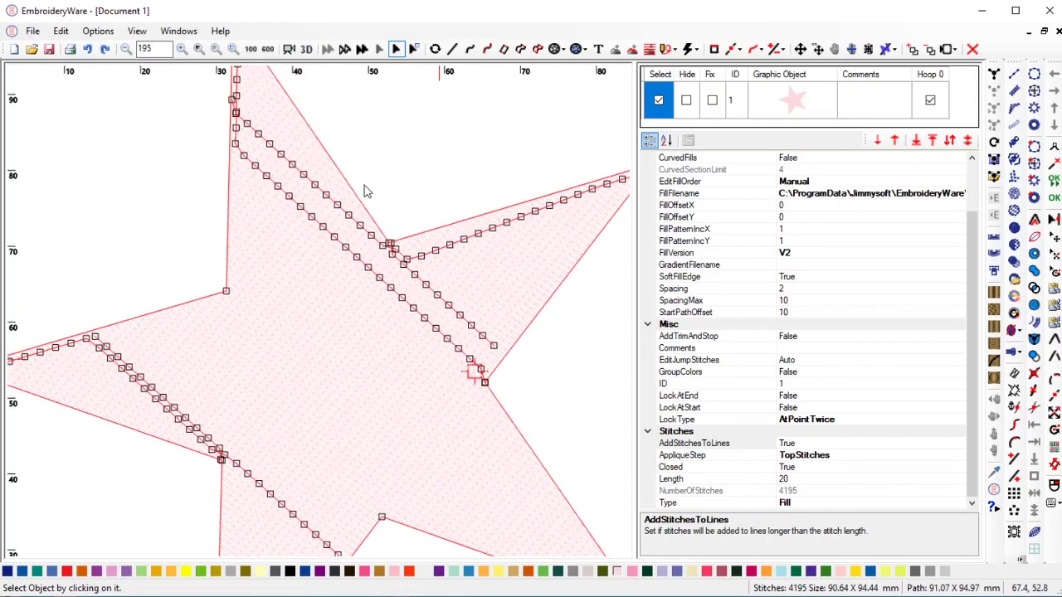
{"action": "left_click", "coordinate": [305, 51]}
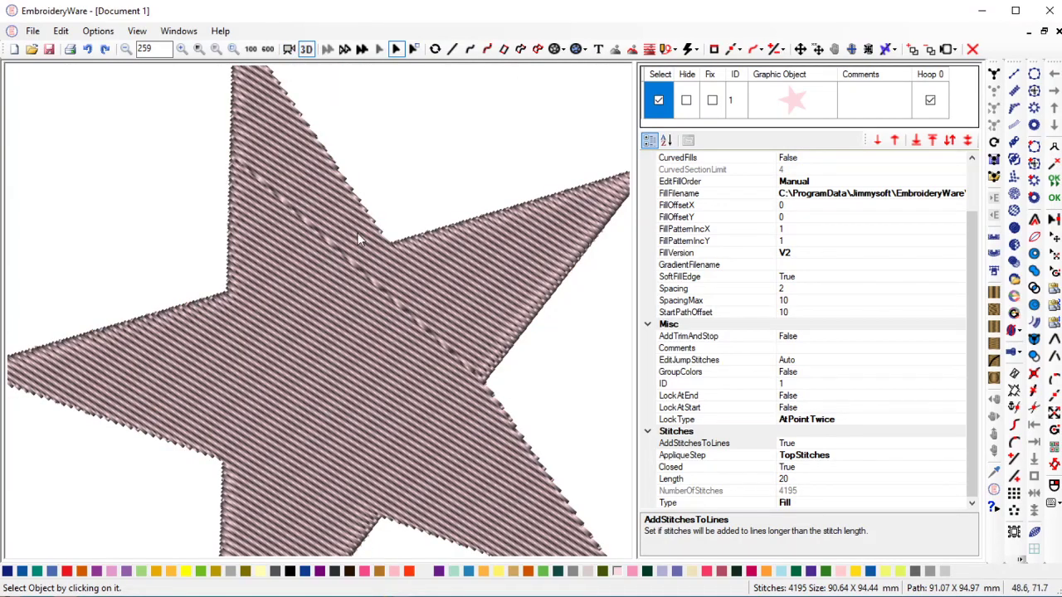
Reopen the star's fill sections for editing and reset the start paths of all sections
{"action": "scroll", "coordinate": [356, 238], "scroll_direction": "down", "scroll_amount": 3}
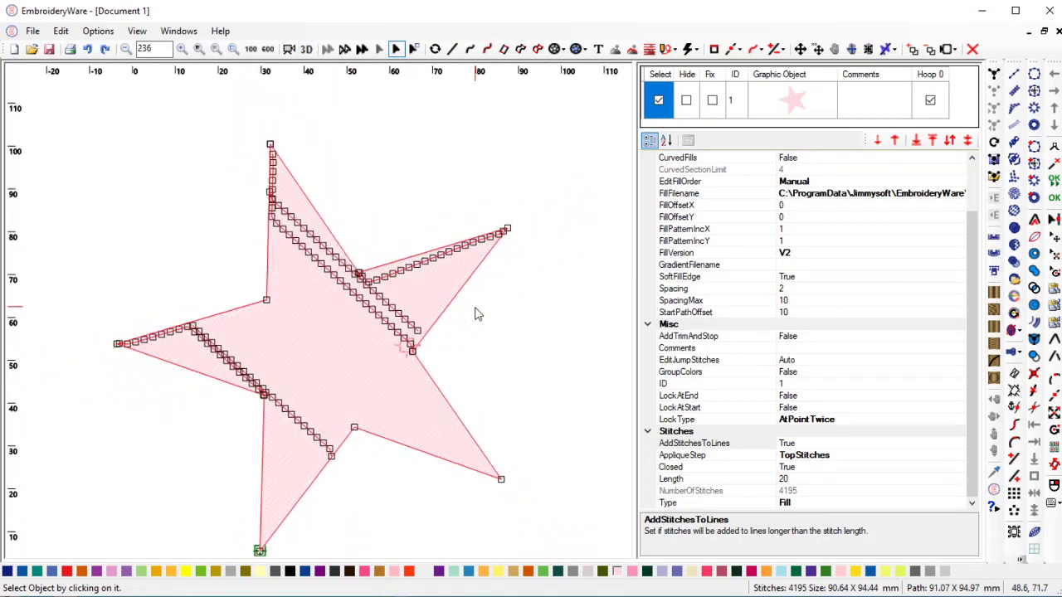
{"action": "scroll", "coordinate": [477, 313], "scroll_direction": "down", "scroll_amount": 2}
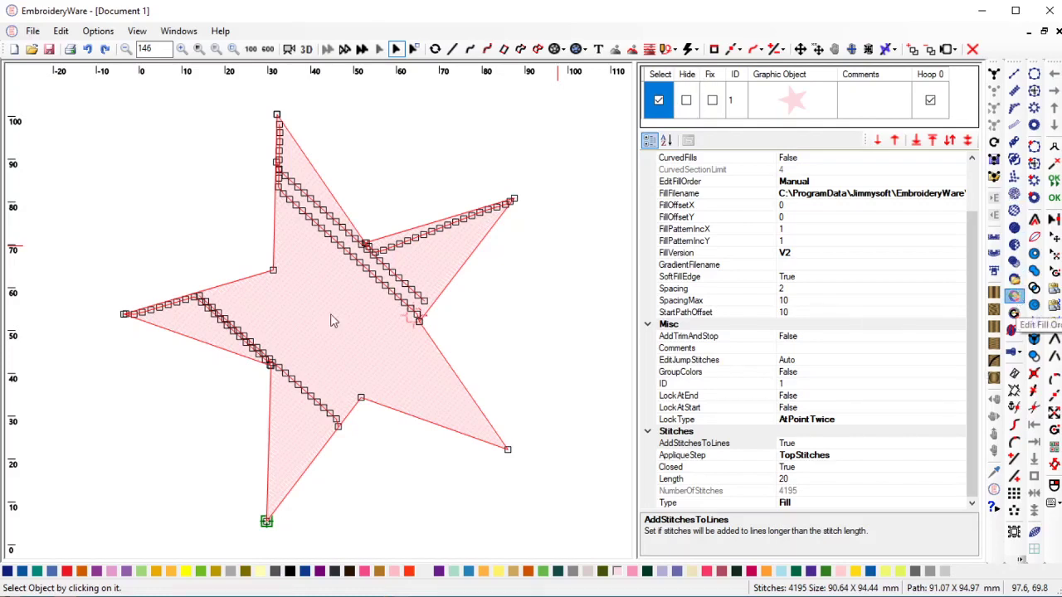
{"action": "left_click", "coordinate": [1014, 313]}
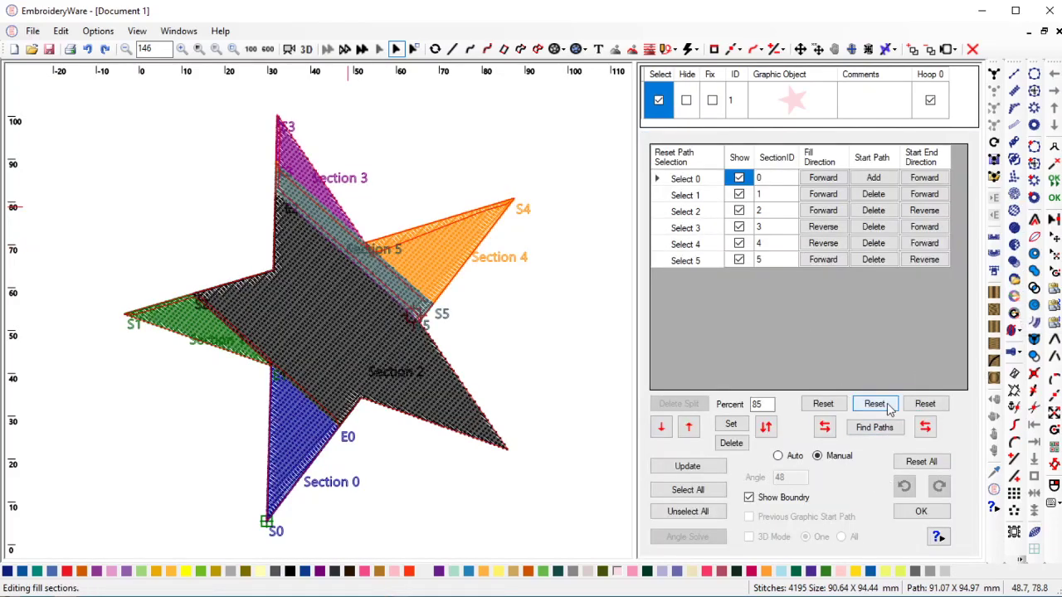
{"action": "left_click", "coordinate": [886, 409]}
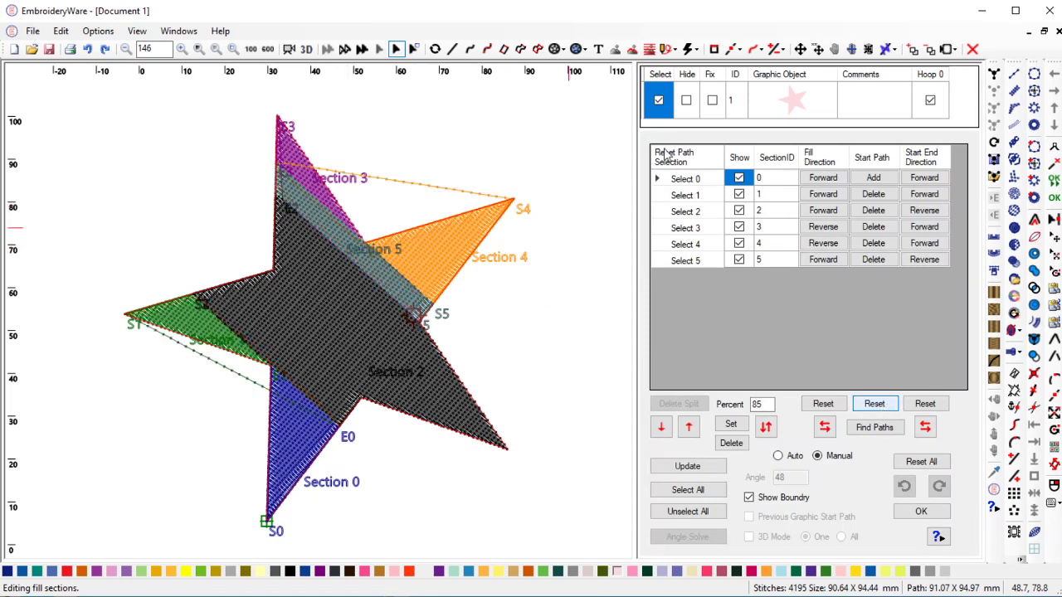
Display only Section 0 and set its start end direction to Reverse
{"action": "left_click", "coordinate": [675, 175]}
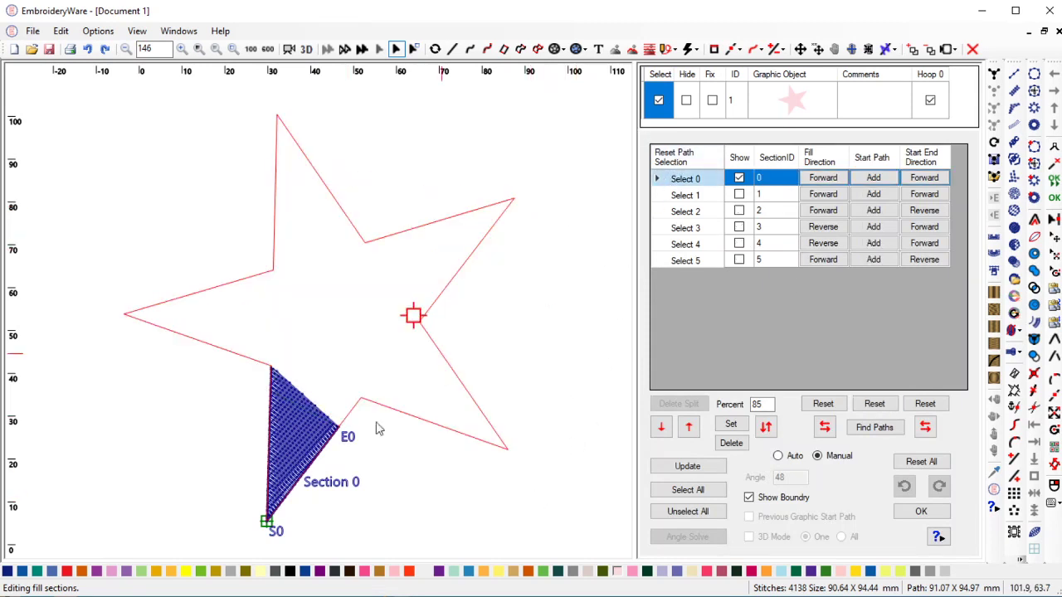
{"action": "left_click", "coordinate": [924, 178]}
{"action": "left_click", "coordinate": [924, 179]}
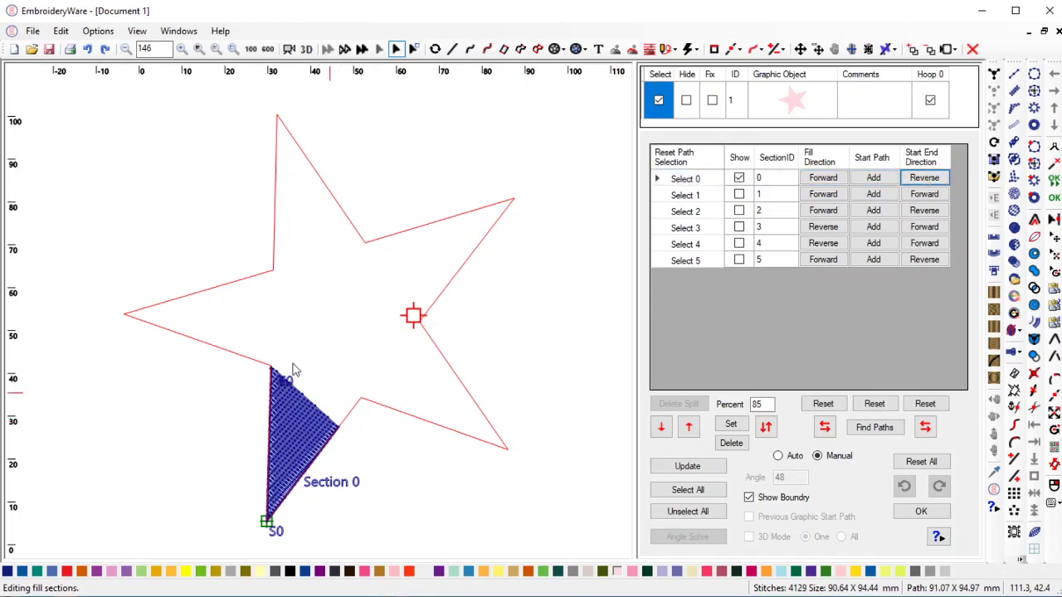
Add a start path for Section 1 that runs from Section 0's end through the star's interior
{"action": "scroll", "coordinate": [426, 422], "scroll_direction": "up", "scroll_amount": 2}
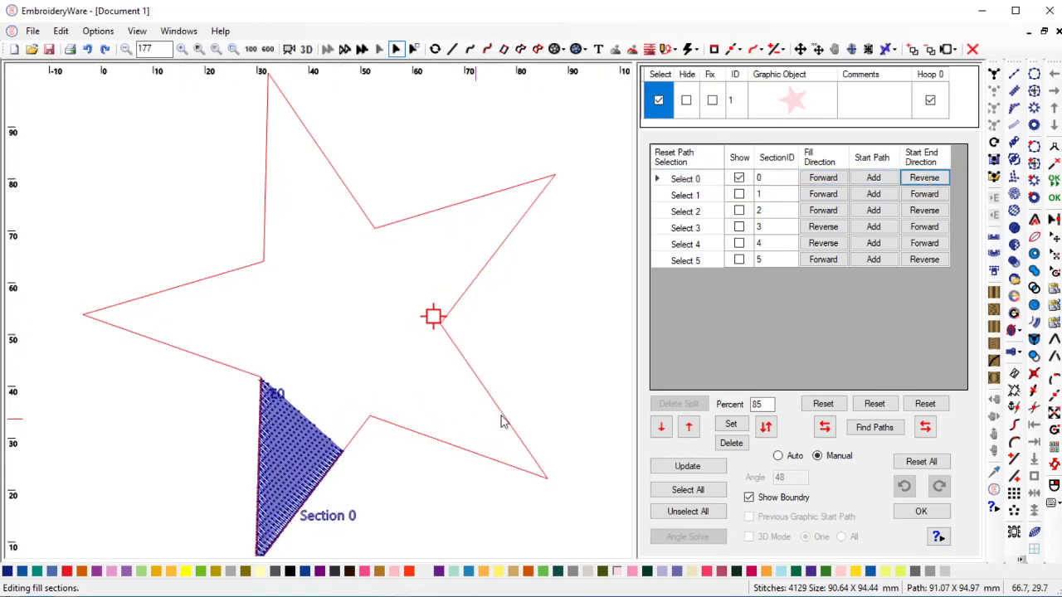
{"action": "left_click", "coordinate": [688, 196]}
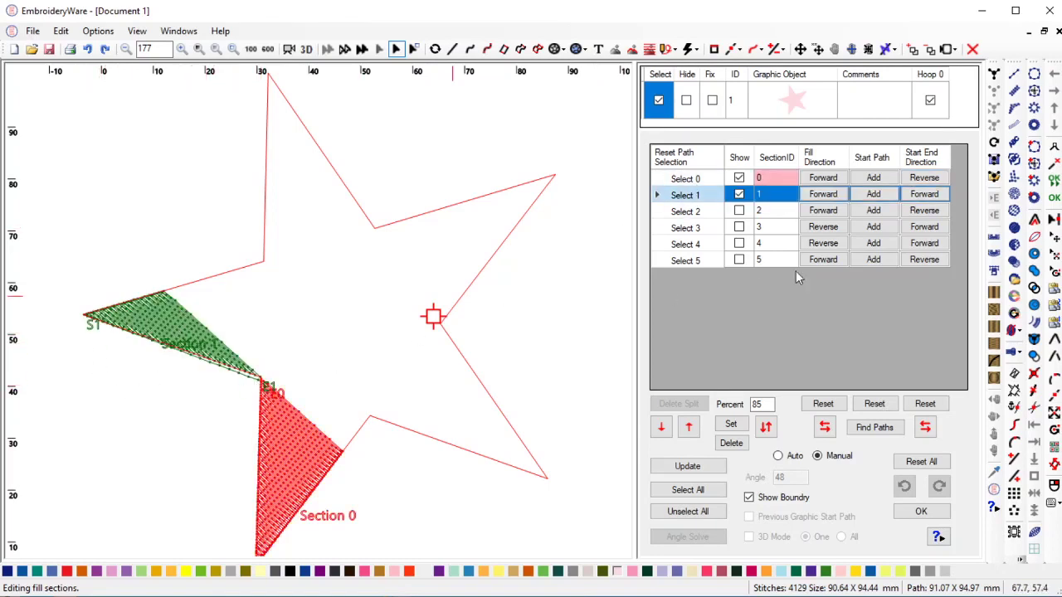
{"action": "left_click", "coordinate": [872, 196]}
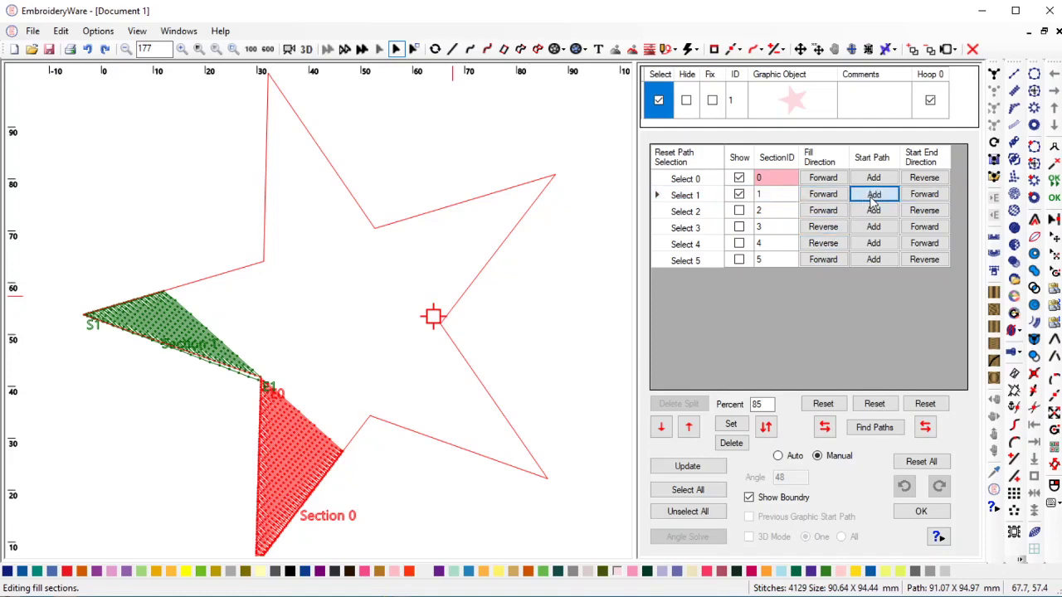
{"action": "left_click", "coordinate": [257, 319]}
{"action": "right_click", "coordinate": [257, 319]}
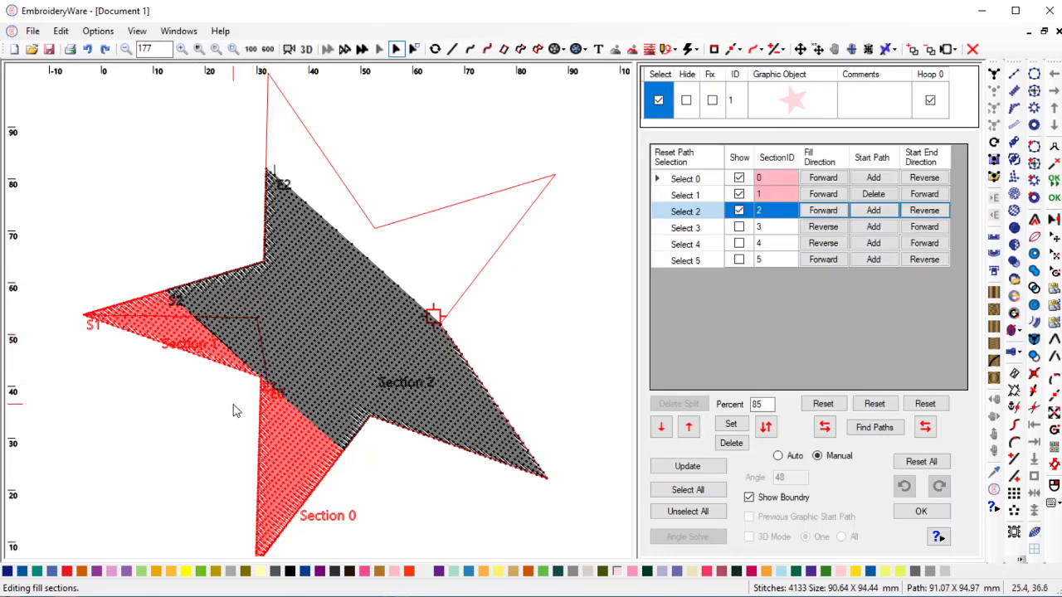
Return to Section 1 and set its start end direction to Reverse
{"action": "scroll", "coordinate": [249, 409], "scroll_direction": "up", "scroll_amount": 3}
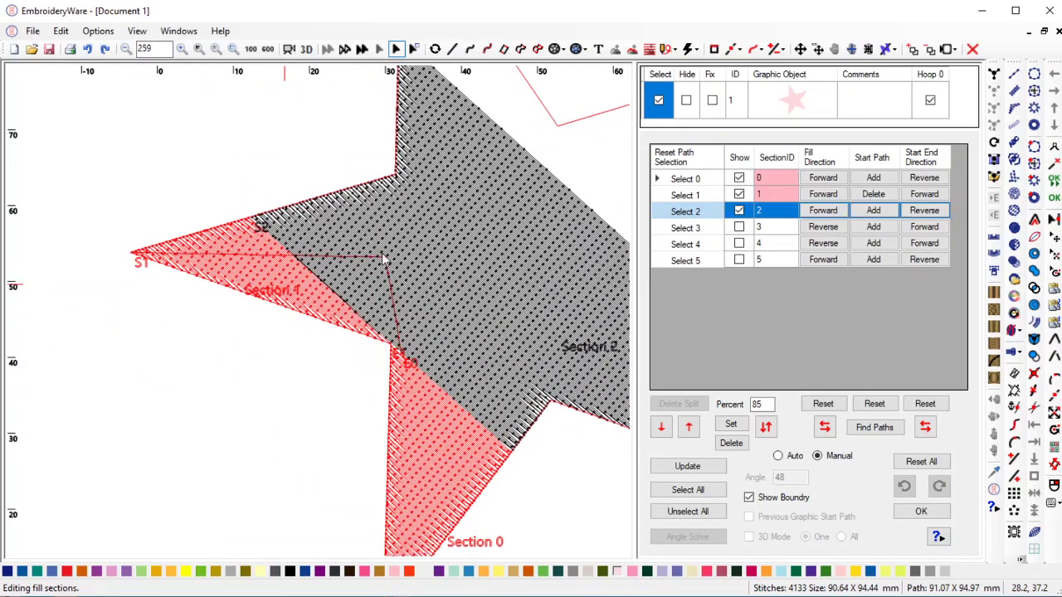
{"action": "left_click", "coordinate": [685, 195]}
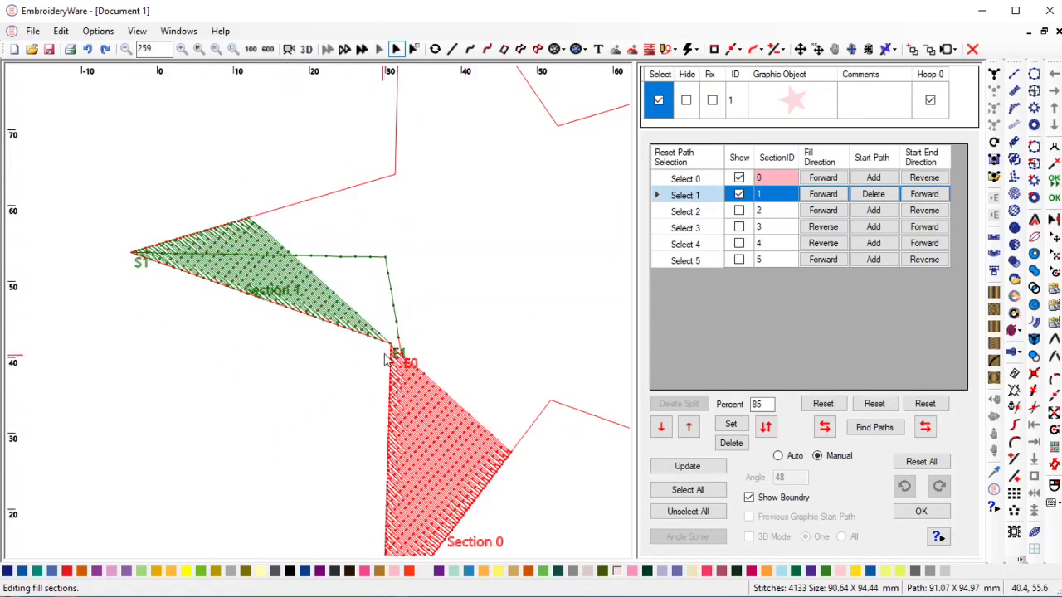
{"action": "left_click", "coordinate": [924, 195]}
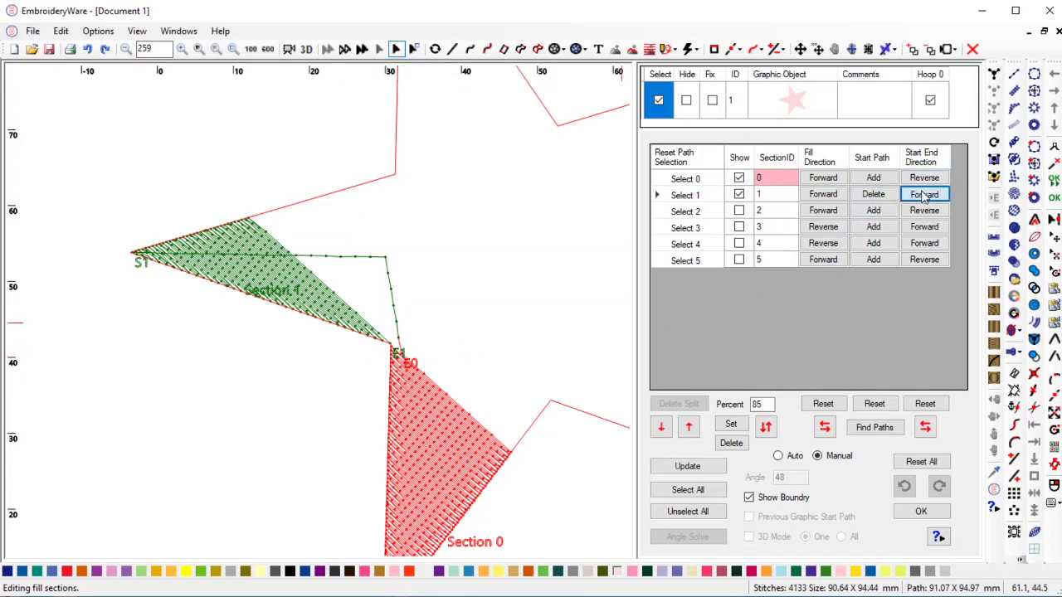
{"action": "left_click", "coordinate": [924, 195]}
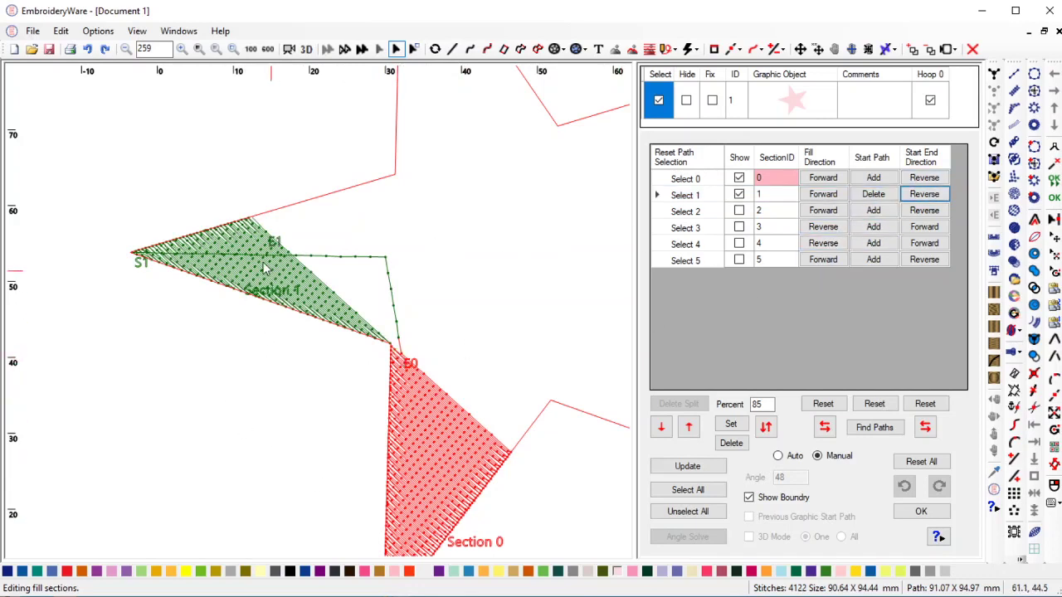
Step through Sections 2 and 3 to examine where each one starts and ends
{"action": "left_click", "coordinate": [686, 211]}
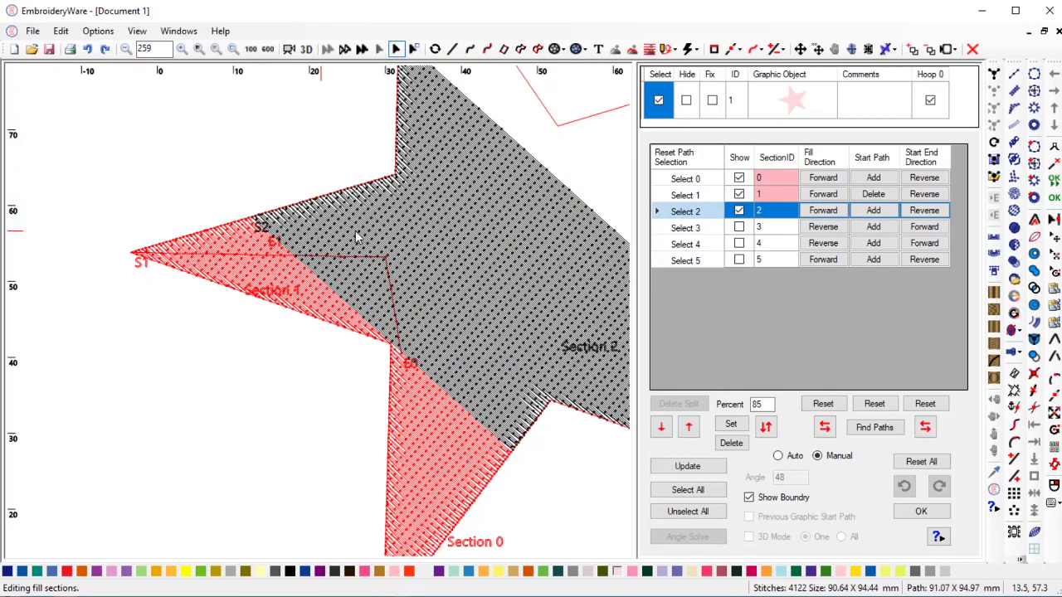
{"action": "mouse_move", "coordinate": [357, 237]}
{"action": "left_mouse_down"}
{"action": "mouse_move", "coordinate": [261, 308]}
{"action": "mouse_move", "coordinate": [185, 334]}
{"action": "left_mouse_up"}
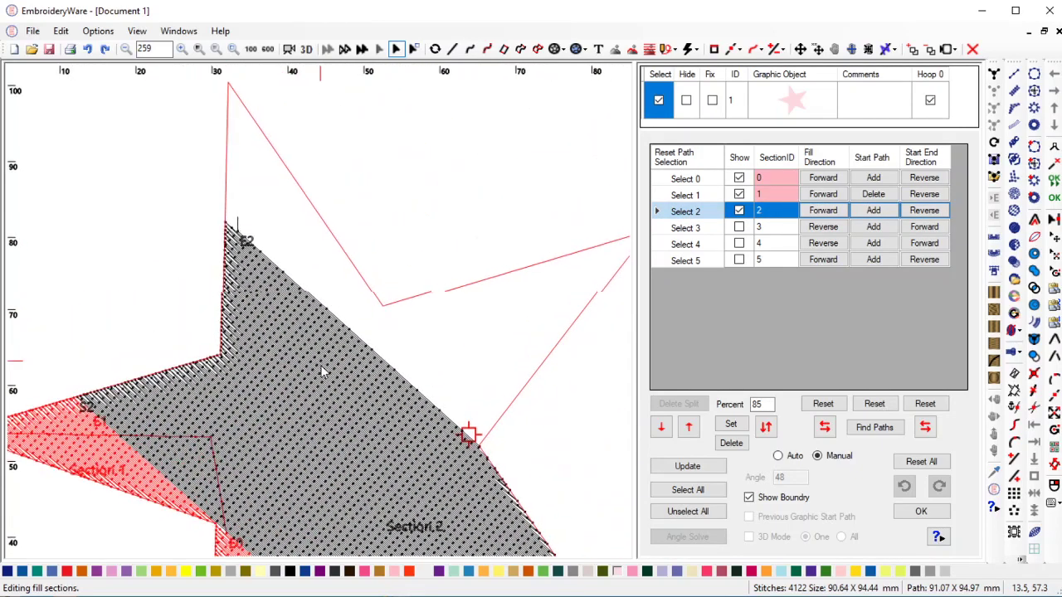
{"action": "left_click", "coordinate": [702, 227]}
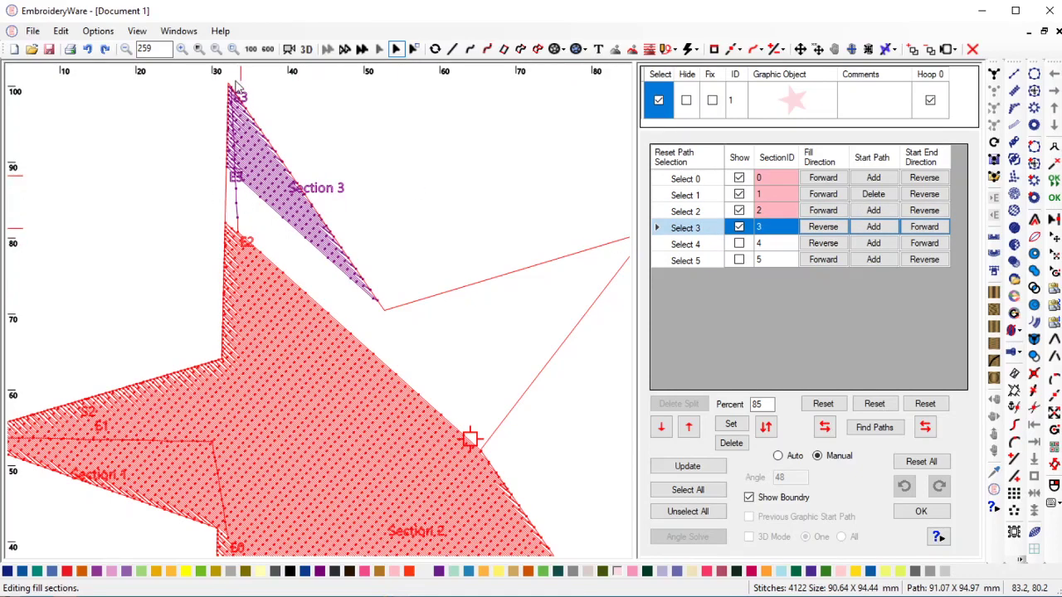
Add a start path for Section 4 that runs from Section 3's end through the unfilled strip and Section 4's interior
{"action": "left_click", "coordinate": [703, 245]}
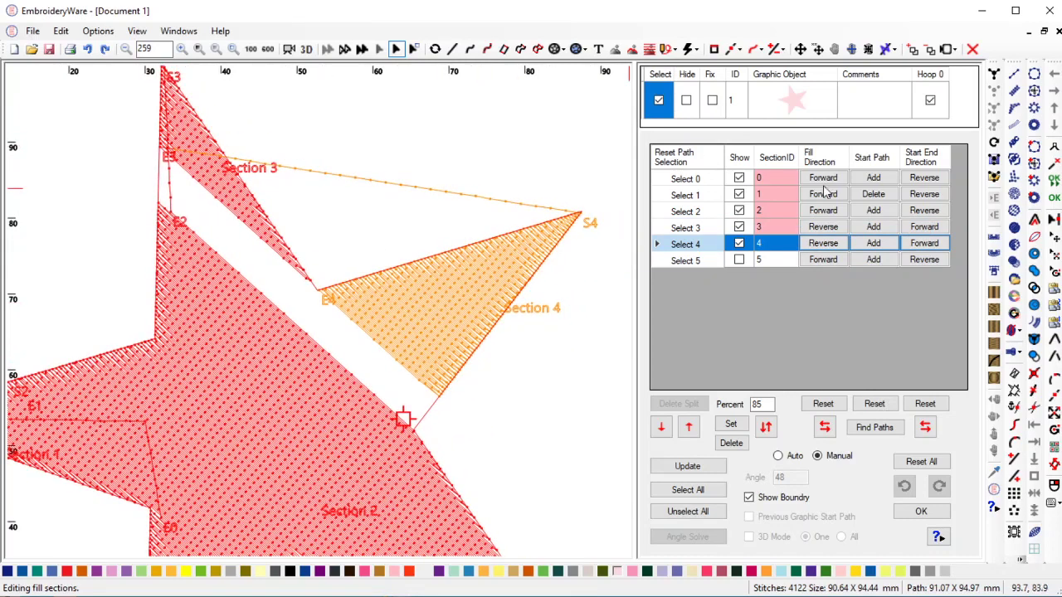
{"action": "left_click", "coordinate": [874, 244]}
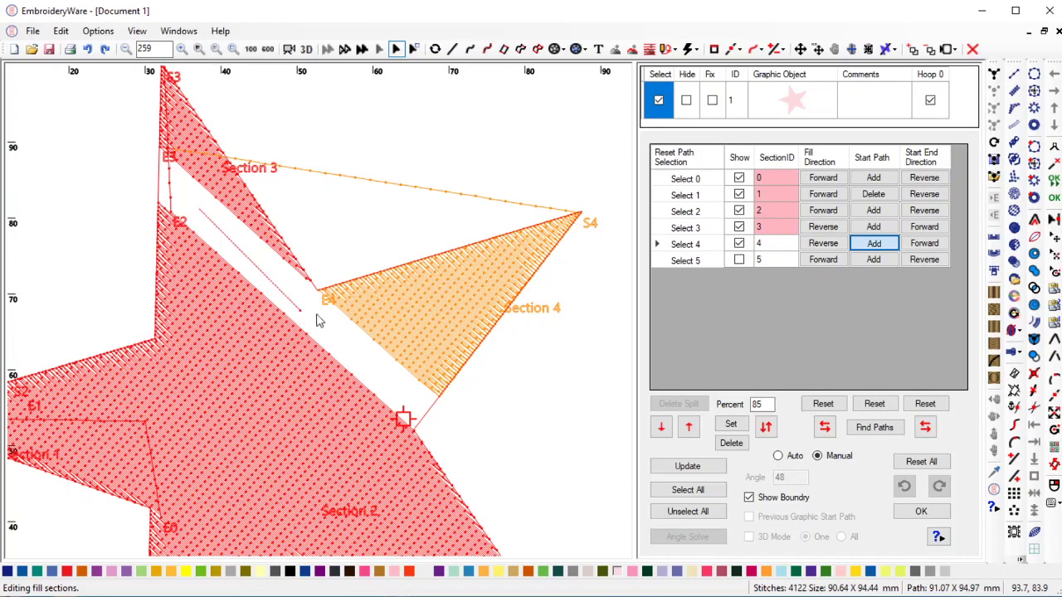
{"action": "right_click", "coordinate": [353, 340]}
{"action": "left_click", "coordinate": [440, 309]}
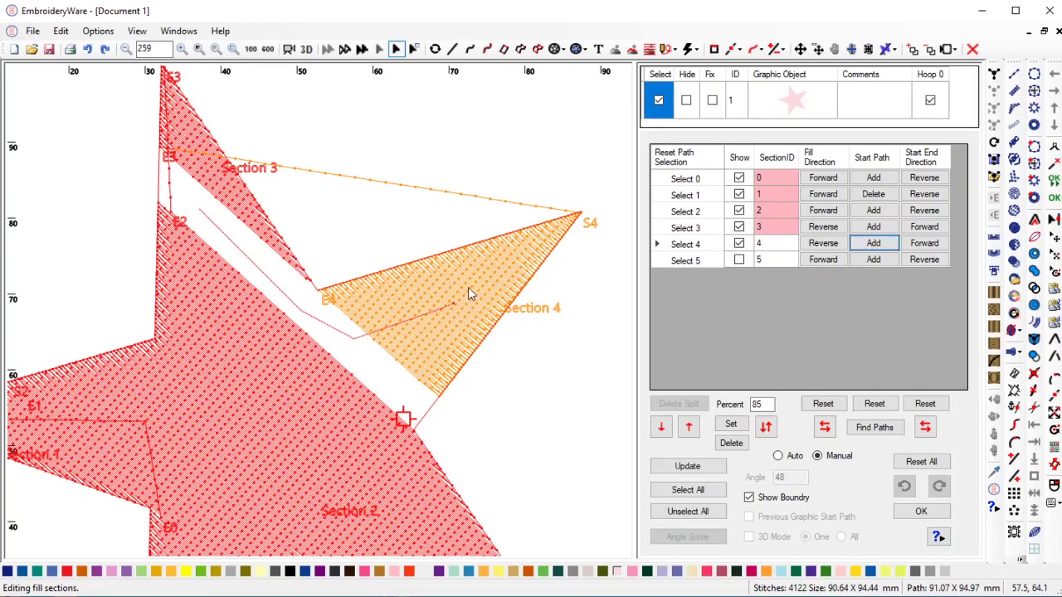
{"action": "right_click", "coordinate": [472, 286]}
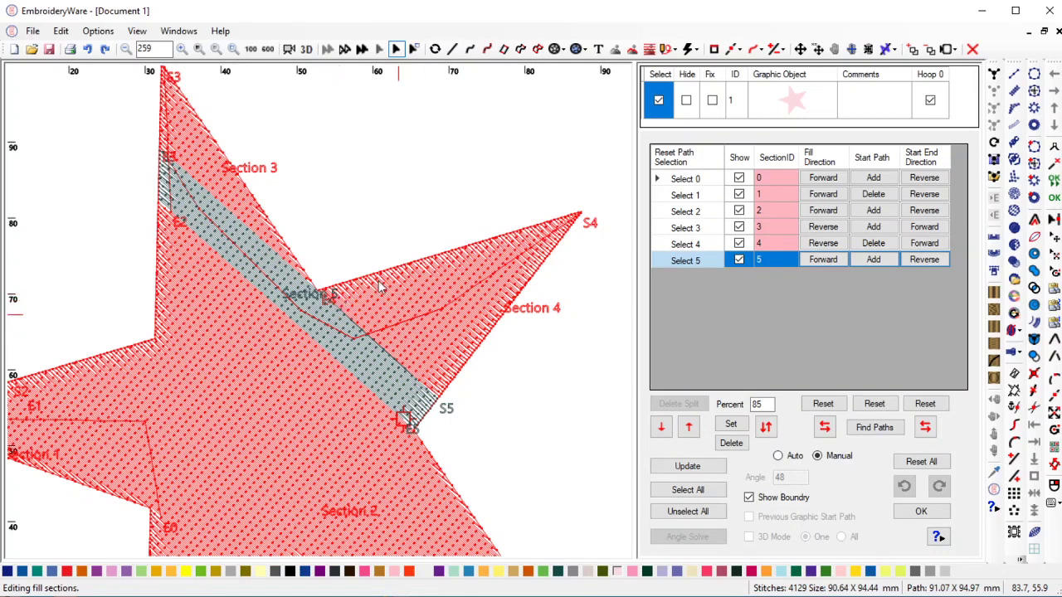
Compare the ends of Sections 4 and 5, set Section 4's start end direction to Reverse, and accept the fill order edits
{"action": "left_click", "coordinate": [712, 245]}
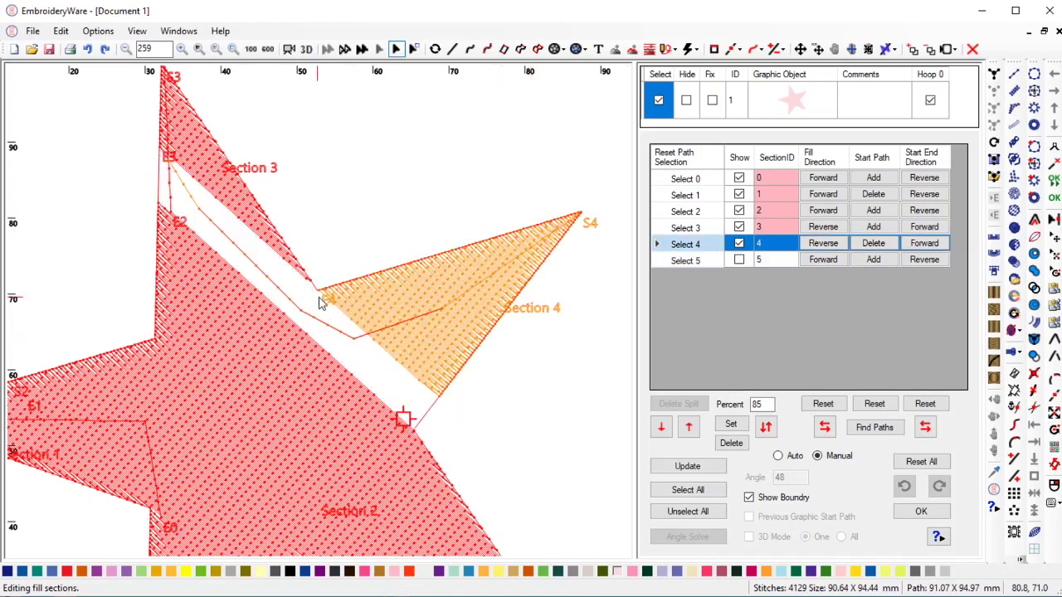
{"action": "left_click", "coordinate": [702, 262]}
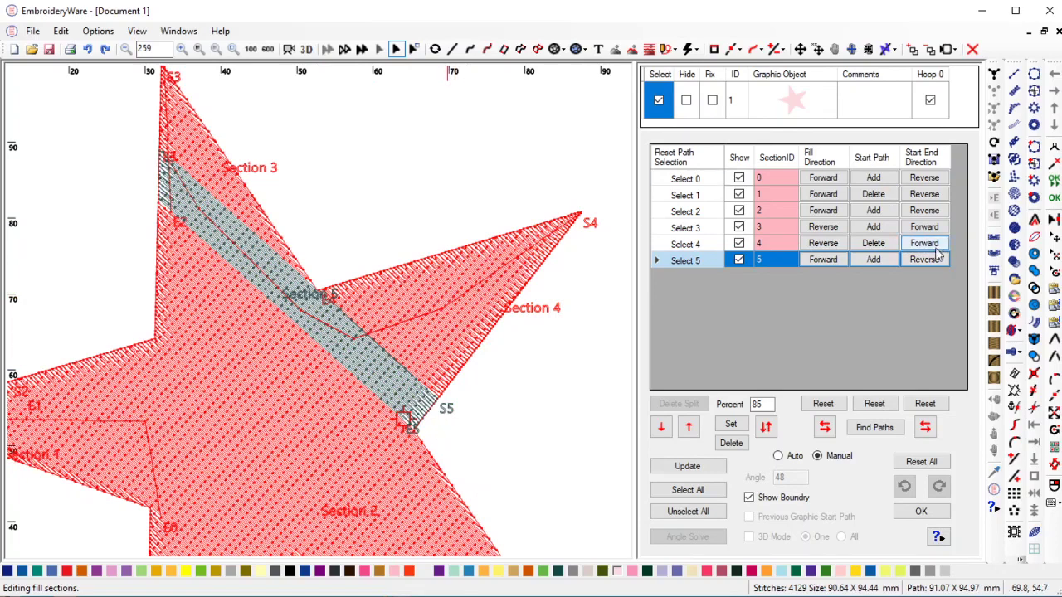
{"action": "left_click", "coordinate": [693, 243]}
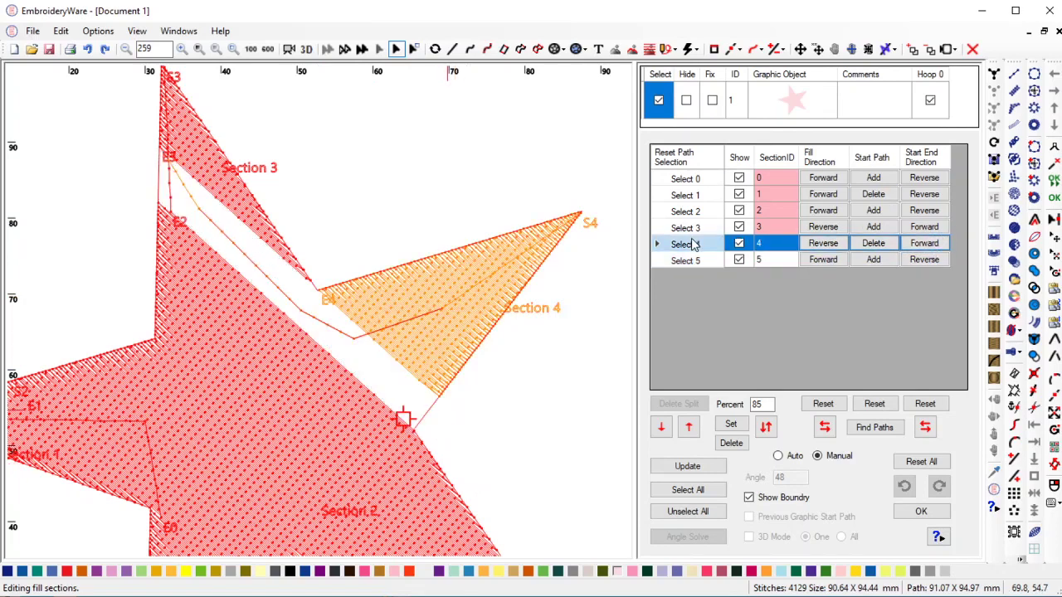
{"action": "left_click", "coordinate": [928, 244]}
{"action": "left_click", "coordinate": [927, 244]}
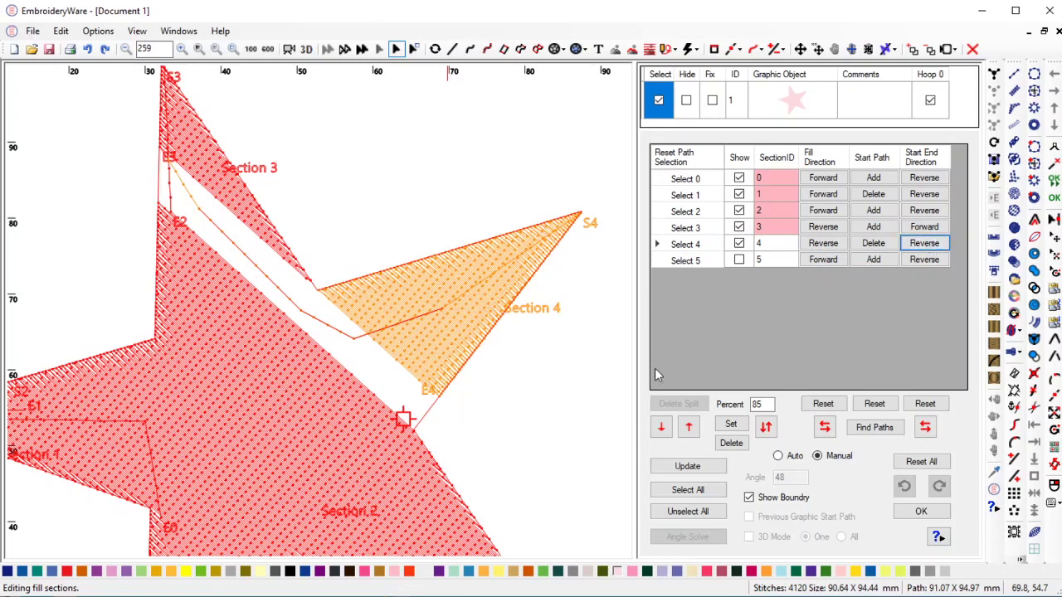
{"action": "left_click", "coordinate": [693, 262]}
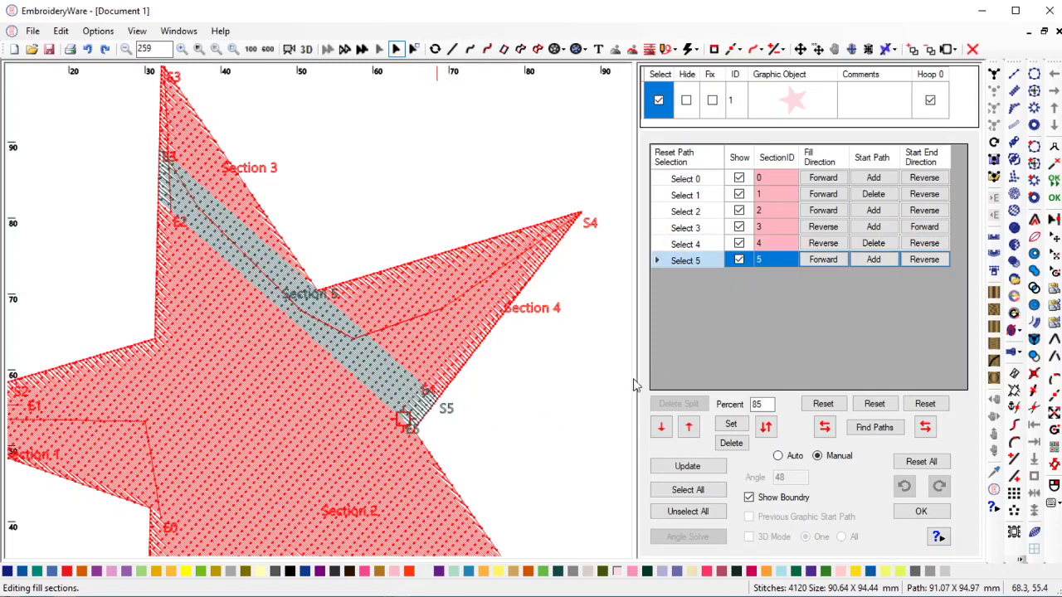
{"action": "left_click", "coordinate": [935, 510]}
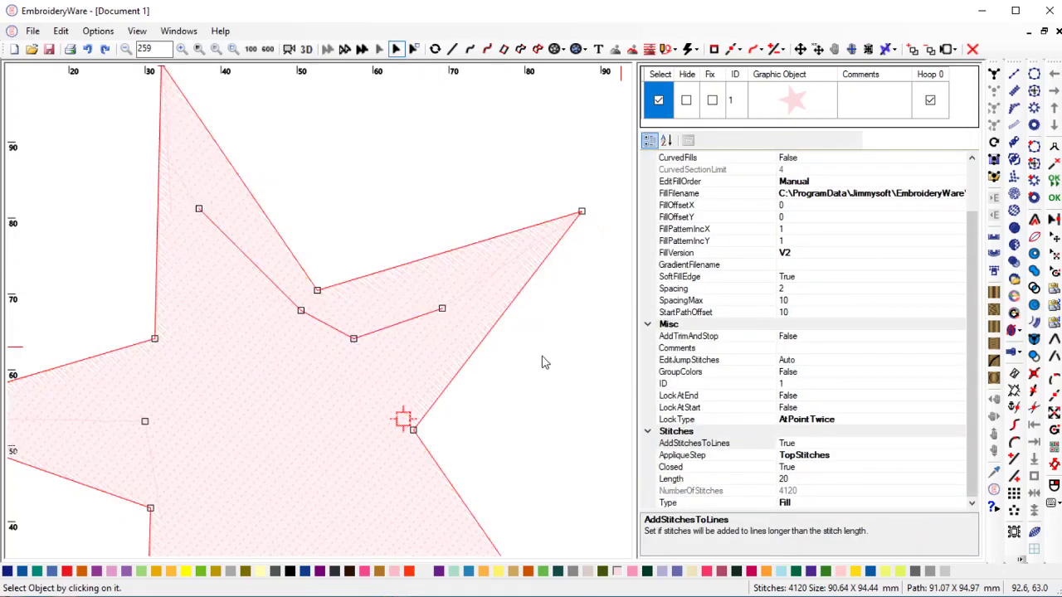
Preview the star's stitching in 3D at different magnifications to check the fill along the section joins
{"action": "scroll", "coordinate": [543, 362], "scroll_direction": "down", "scroll_amount": 5}
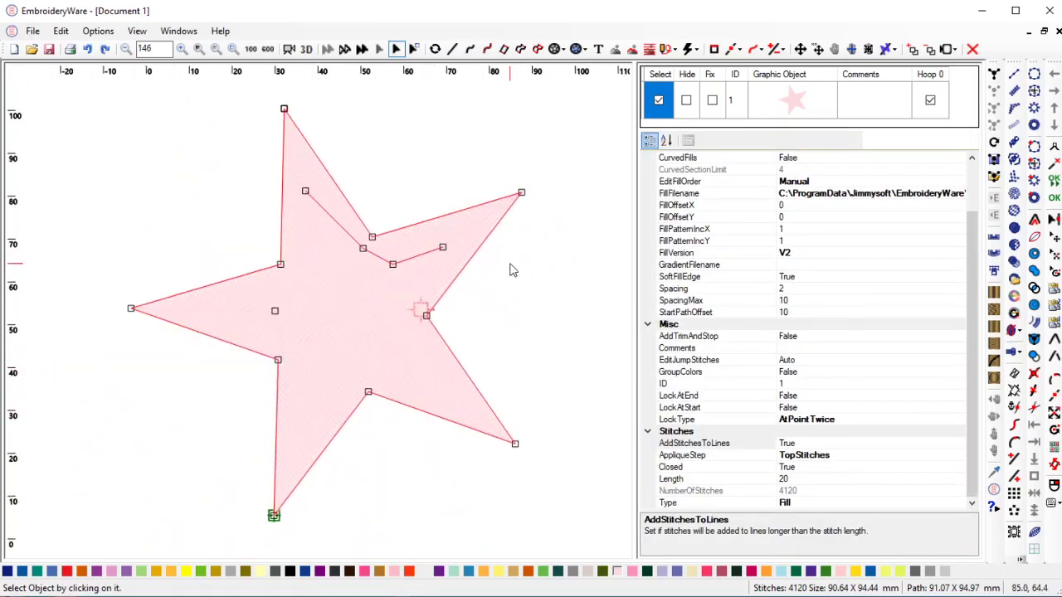
{"action": "left_click", "coordinate": [306, 49]}
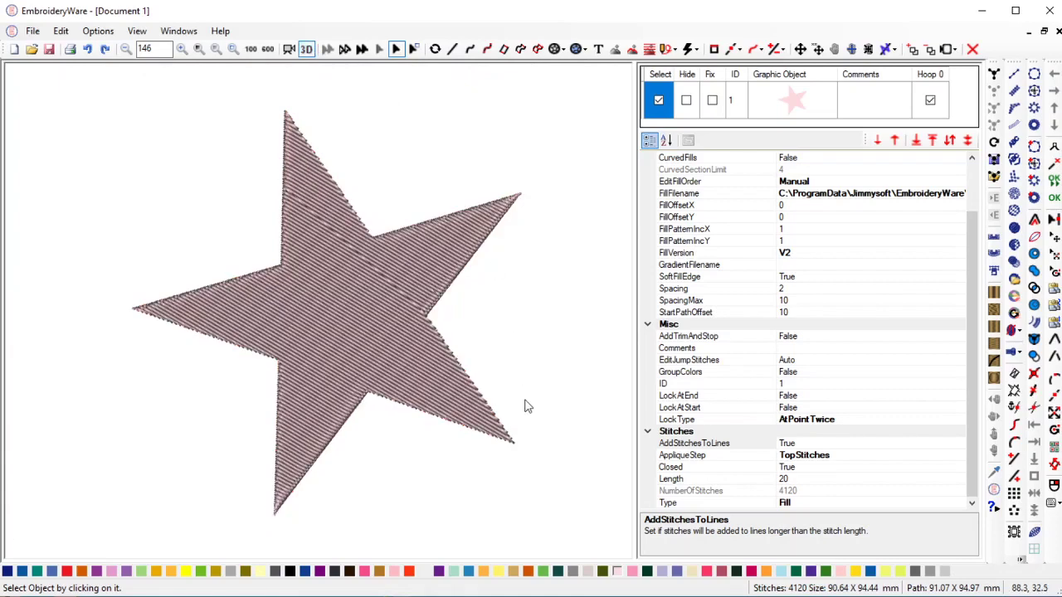
{"action": "scroll", "coordinate": [489, 368], "scroll_direction": "up", "scroll_amount": 2}
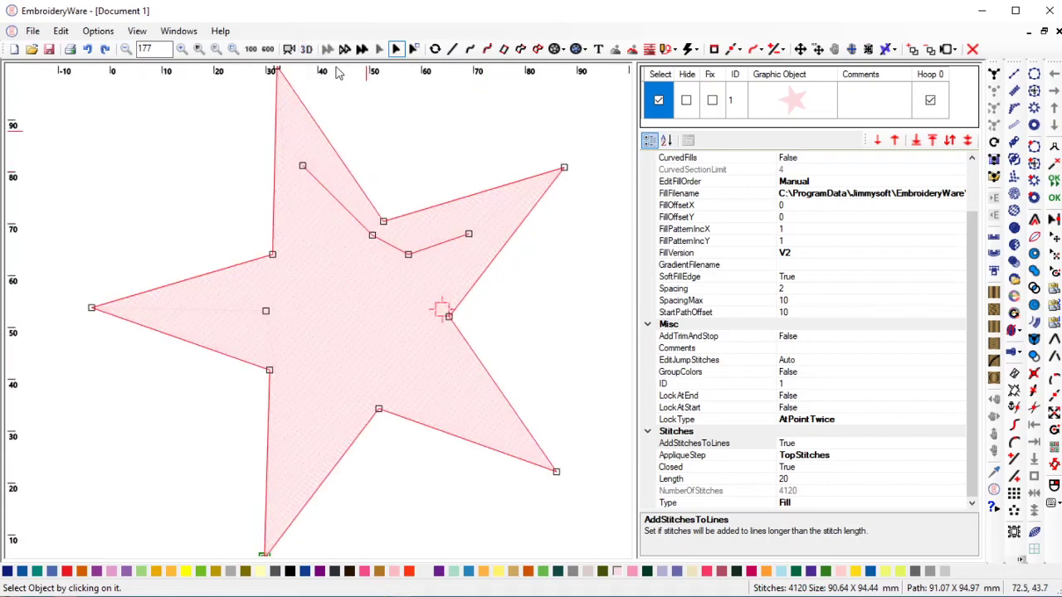
{"action": "left_click", "coordinate": [306, 49]}
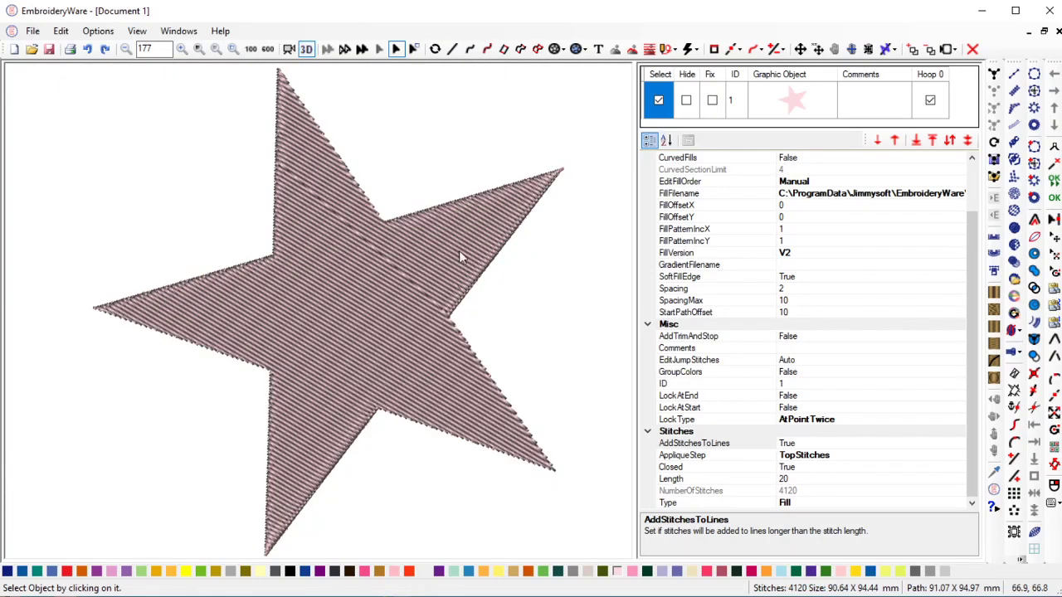
{"action": "left_click", "coordinate": [497, 288]}
{"action": "scroll", "coordinate": [468, 309], "scroll_direction": "up", "scroll_amount": 1}
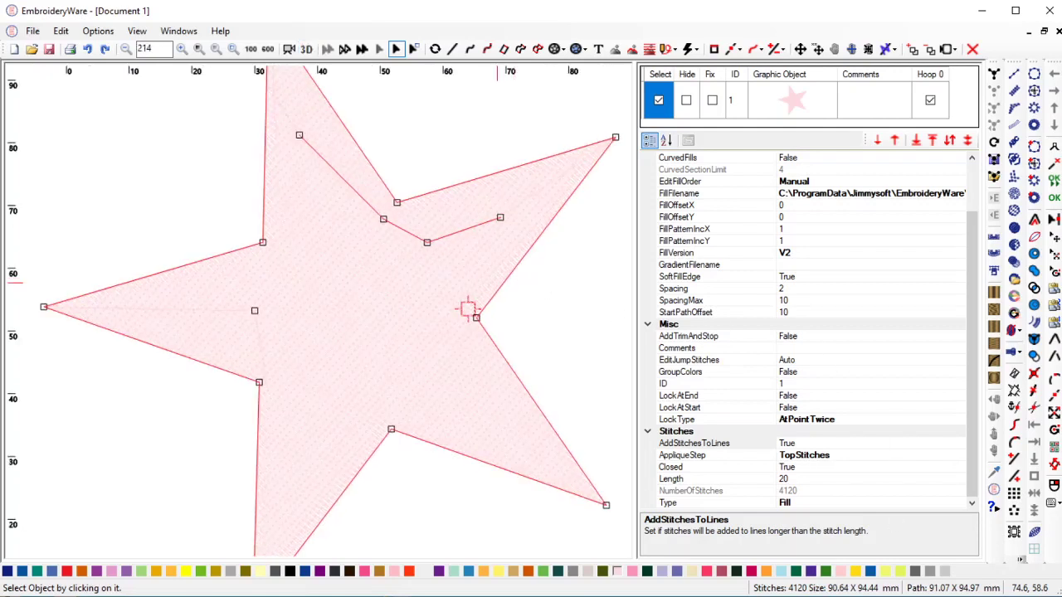
{"action": "scroll", "coordinate": [444, 282], "scroll_direction": "down", "scroll_amount": 2}
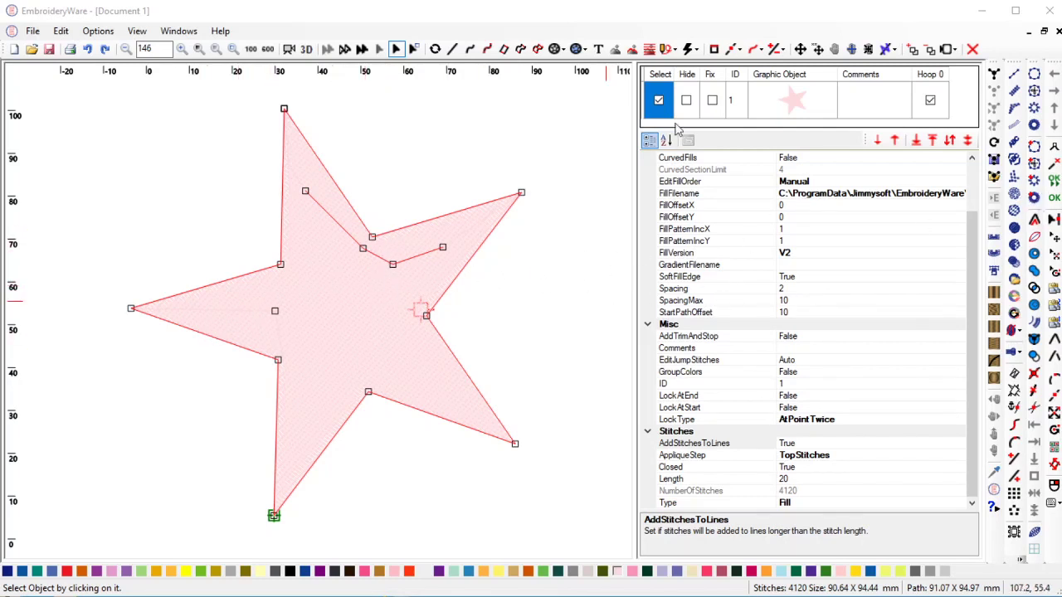
Reopen the star's fill order, switch it from Manual to Auto, and accept it
{"action": "left_click", "coordinate": [1033, 253]}
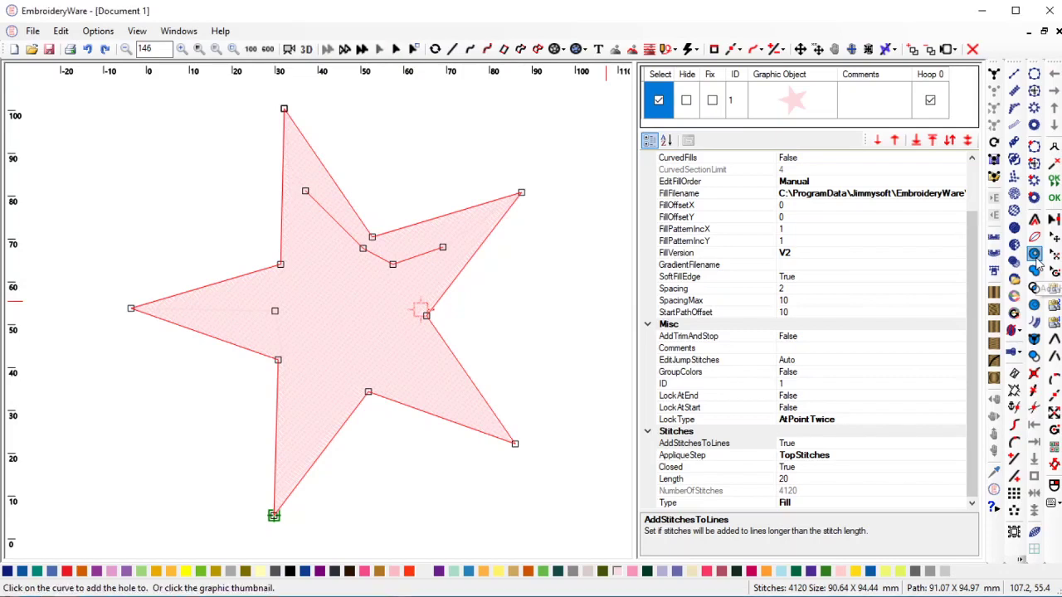
{"action": "left_click", "coordinate": [942, 181]}
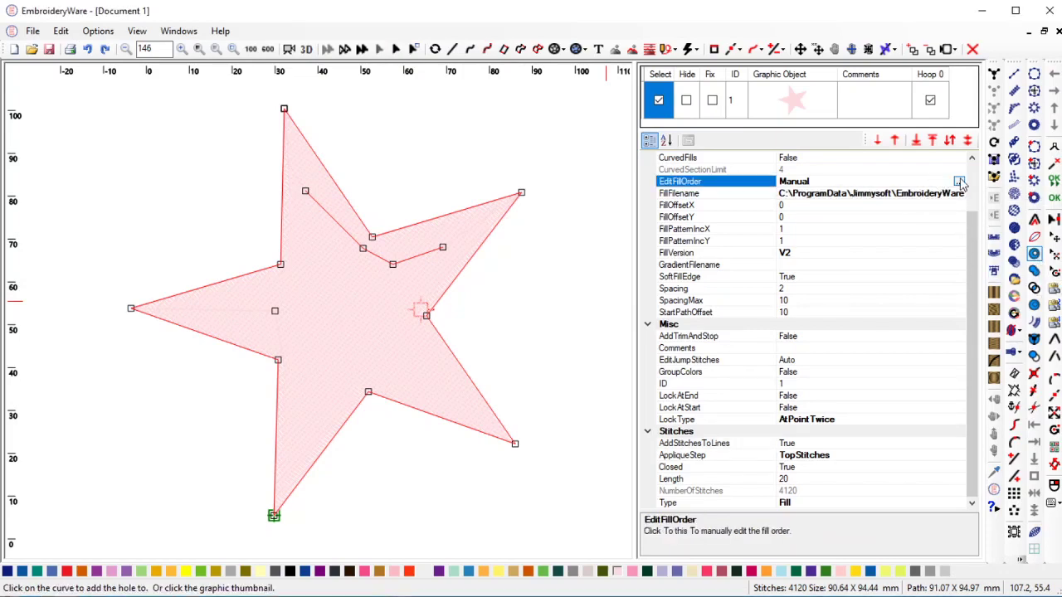
{"action": "left_click", "coordinate": [959, 182]}
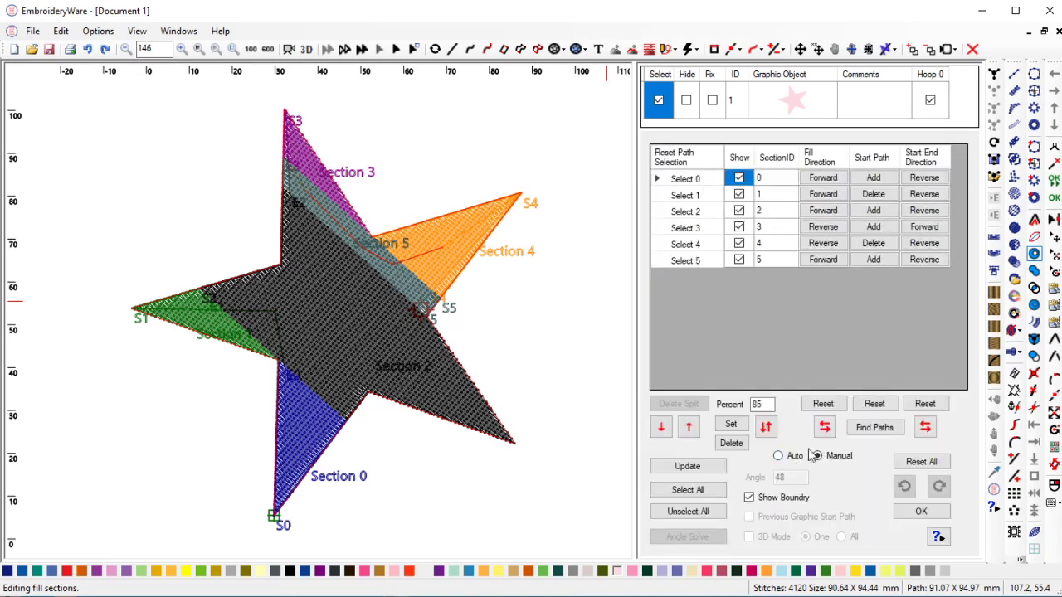
{"action": "left_click", "coordinate": [930, 514]}
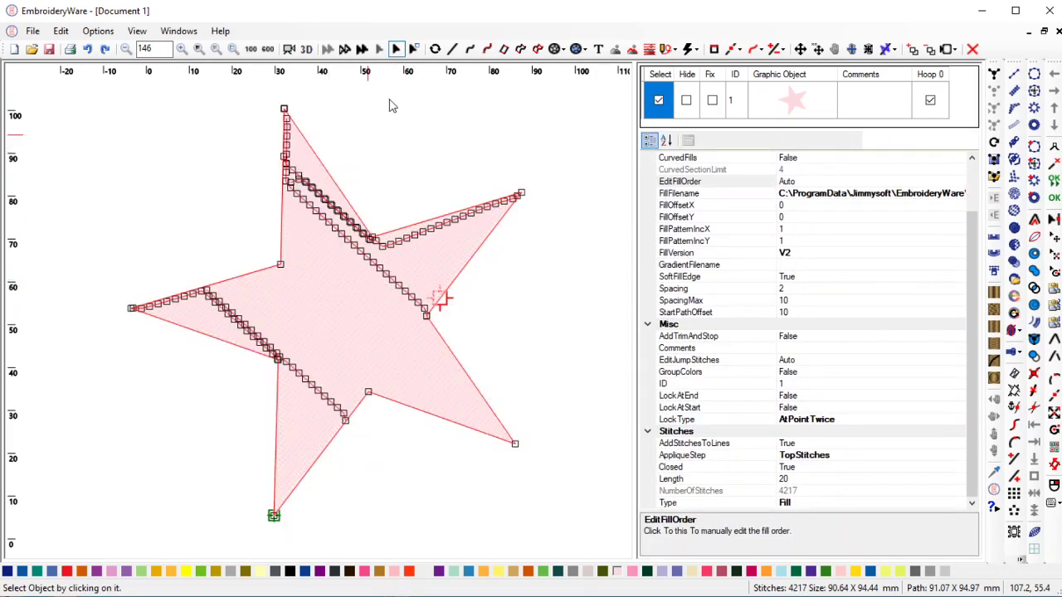
Draw a circle about 22 mm in diameter in the middle of the star
{"action": "left_click", "coordinate": [558, 52]}
{"action": "left_click", "coordinate": [580, 79]}
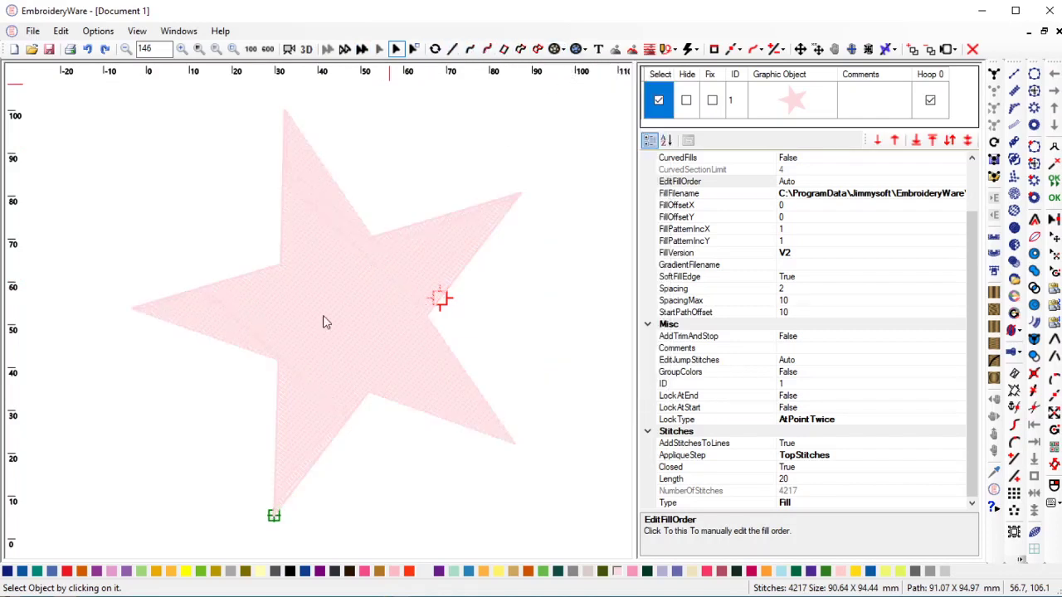
{"action": "left_click", "coordinate": [325, 271]}
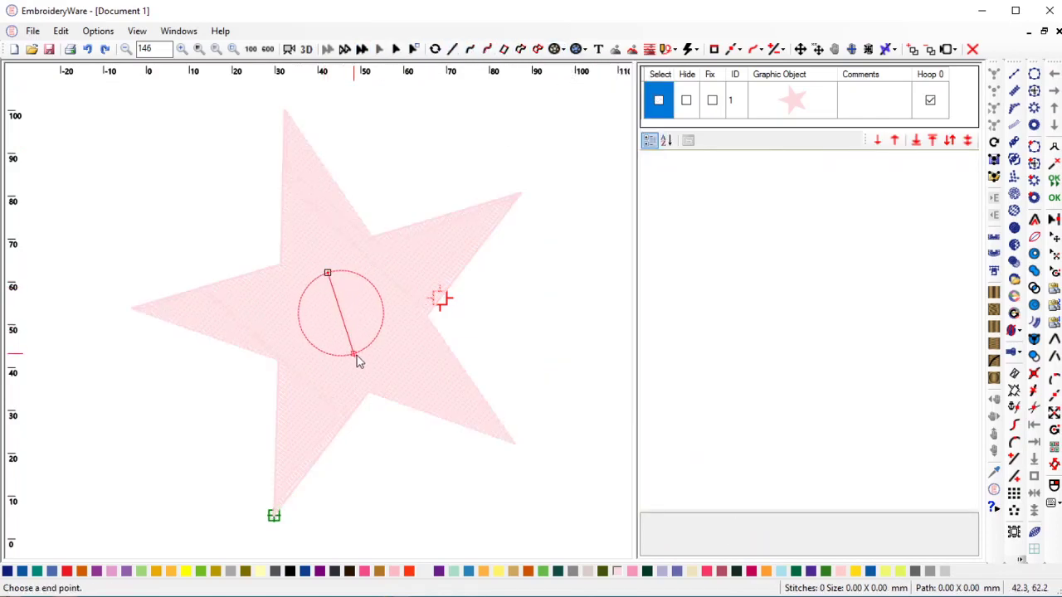
{"action": "left_click", "coordinate": [363, 370]}
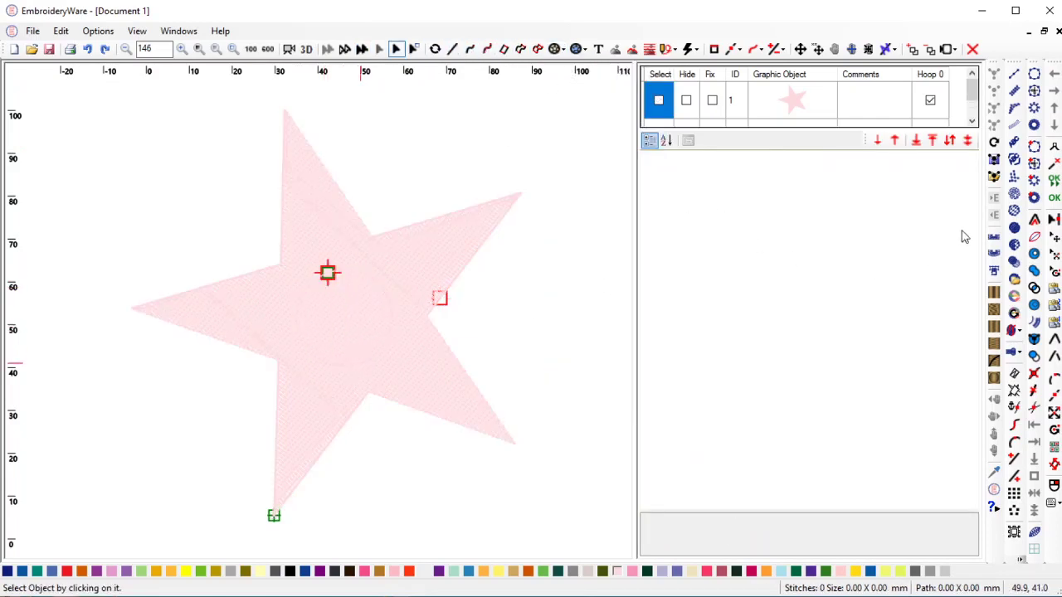
Add the circle to the star as a hole
{"action": "left_click", "coordinate": [1033, 254]}
{"action": "left_click", "coordinate": [795, 102]}
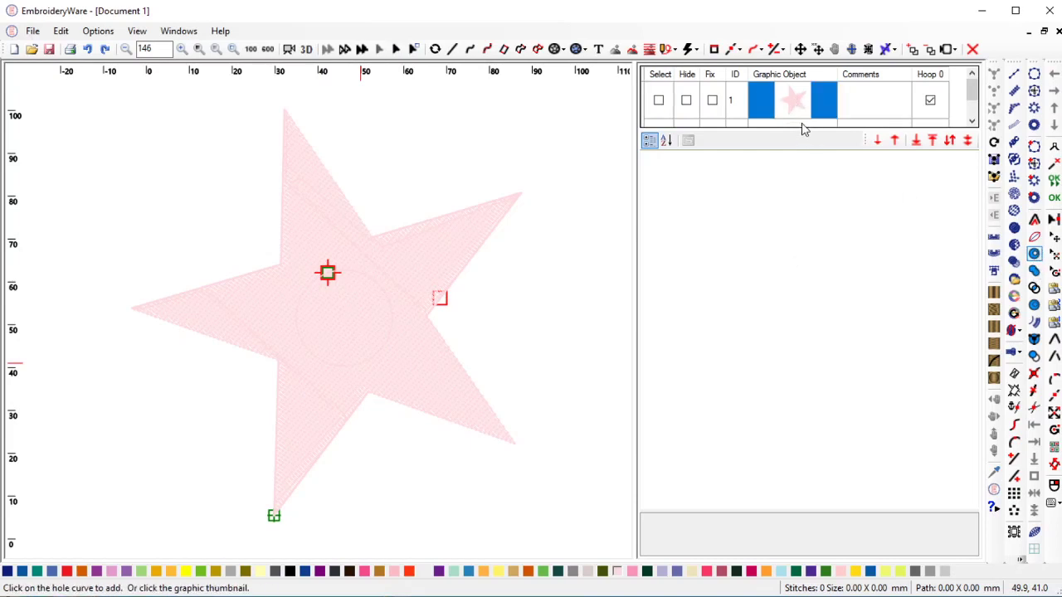
{"action": "left_click", "coordinate": [803, 124]}
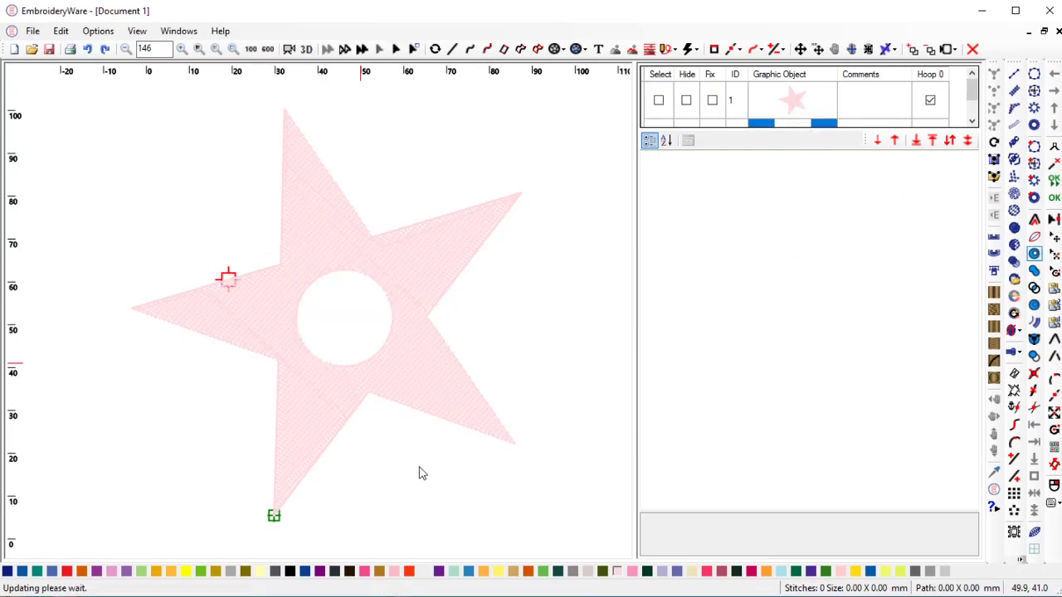
Select the star with the hole and open its fill order for editing
{"action": "scroll", "coordinate": [491, 414], "scroll_direction": "up", "scroll_amount": 2}
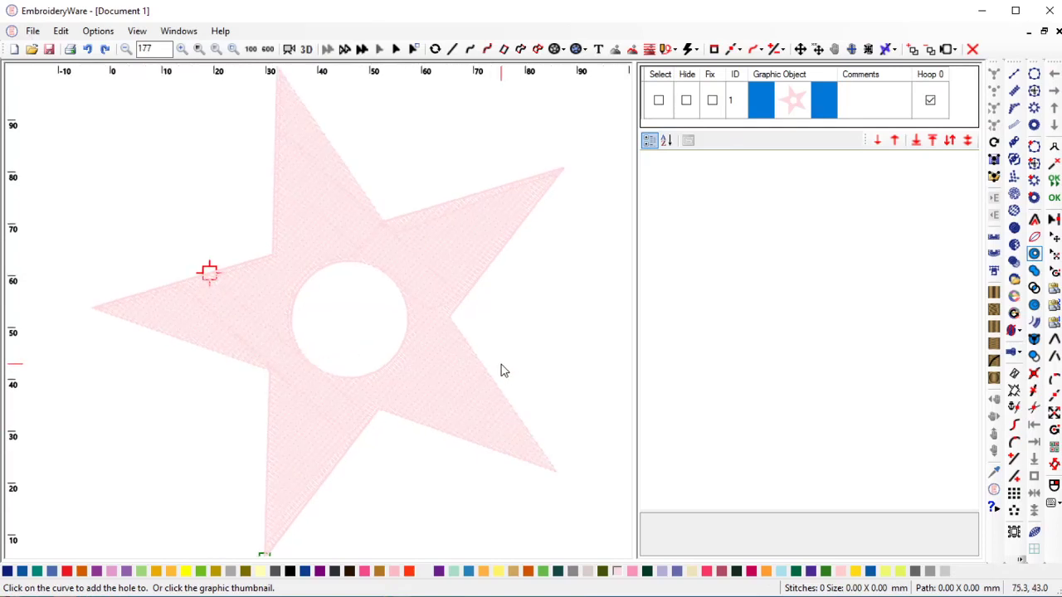
{"action": "scroll", "coordinate": [463, 348], "scroll_direction": "up", "scroll_amount": 2}
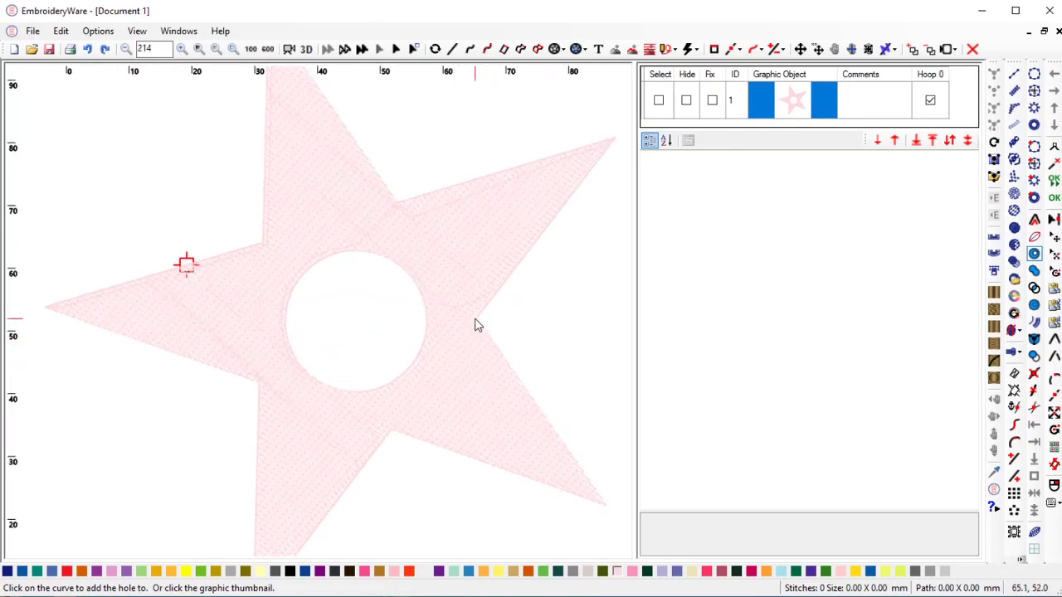
{"action": "left_click_drag", "start_coordinate": [634, 304], "coordinate": [674, 308]}
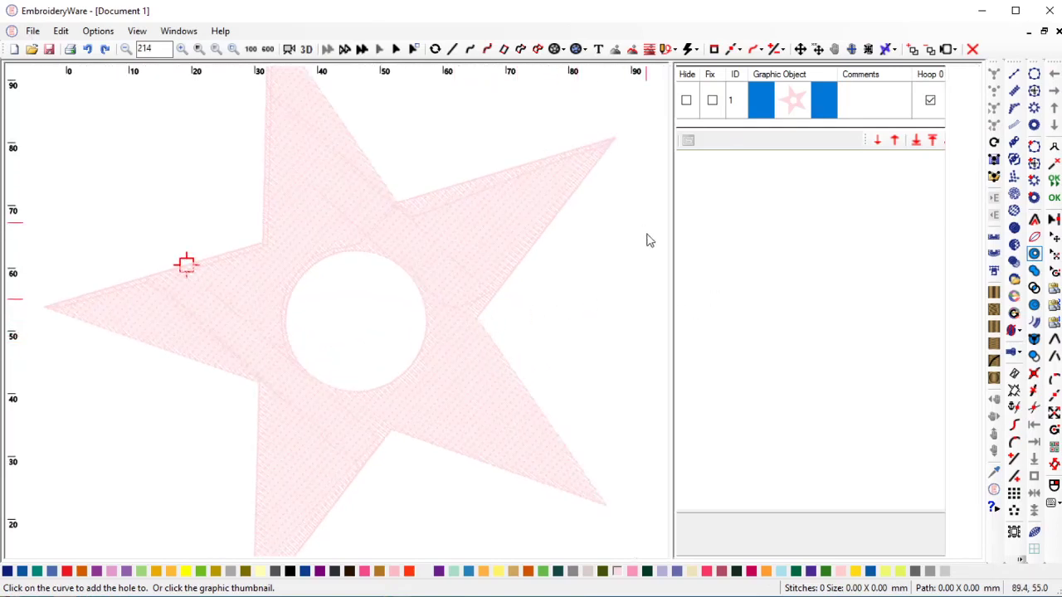
{"action": "left_click", "coordinate": [695, 101]}
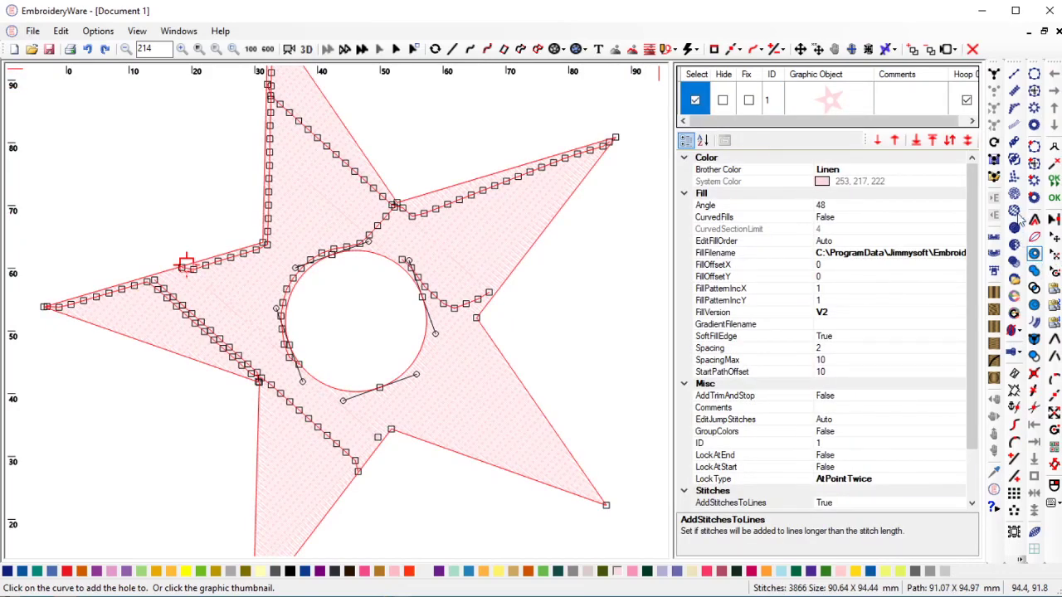
{"action": "left_click", "coordinate": [1013, 306]}
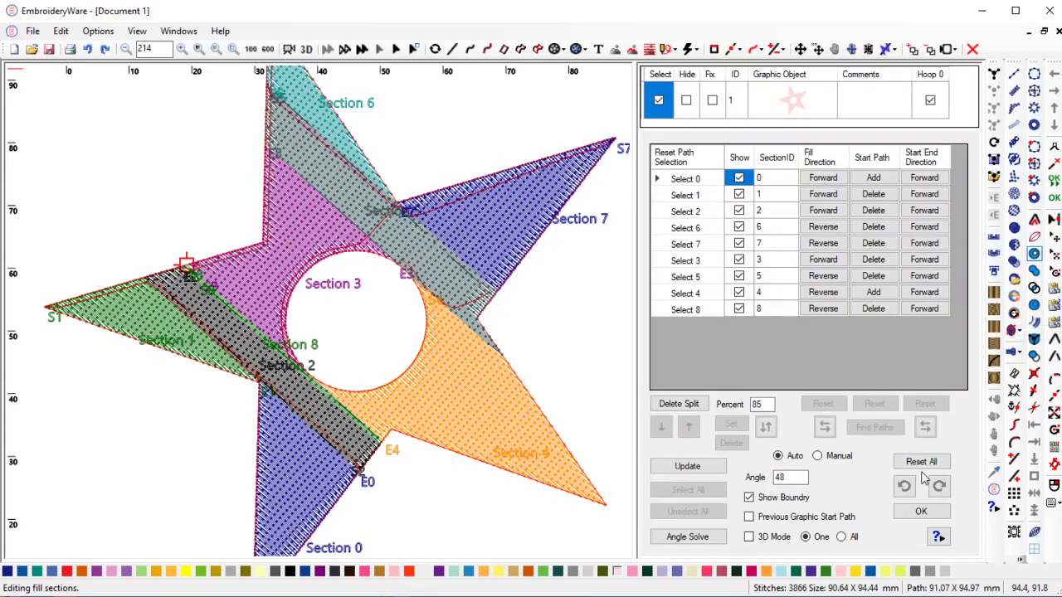
Reset all the star's fill sections in Manual mode and examine the start points, end points and connections around the hole
{"action": "left_click", "coordinate": [902, 462]}
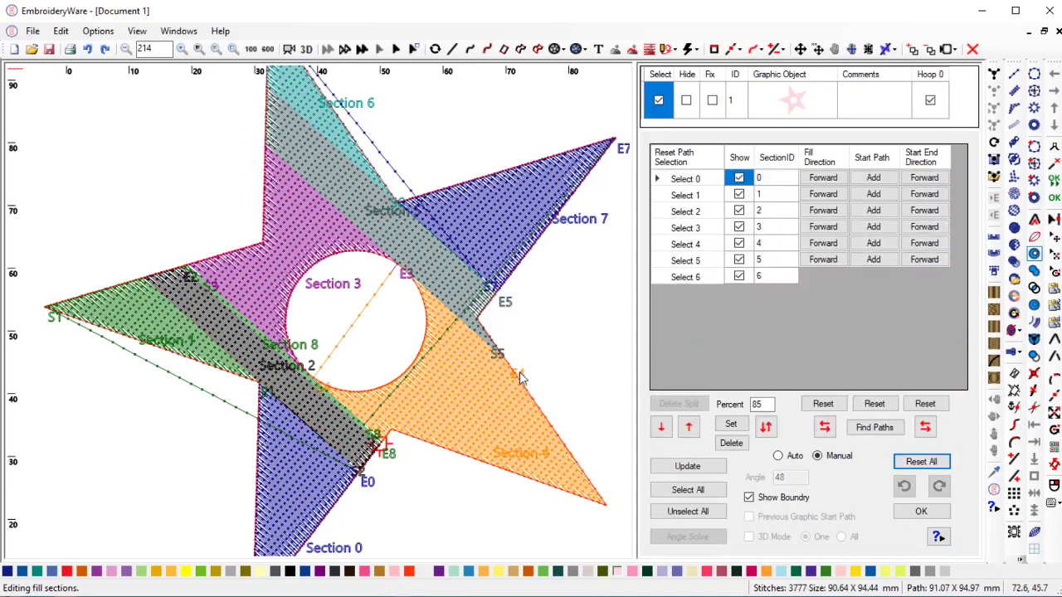
{"action": "left_click_drag", "start_coordinate": [524, 371], "coordinate": [535, 340]}
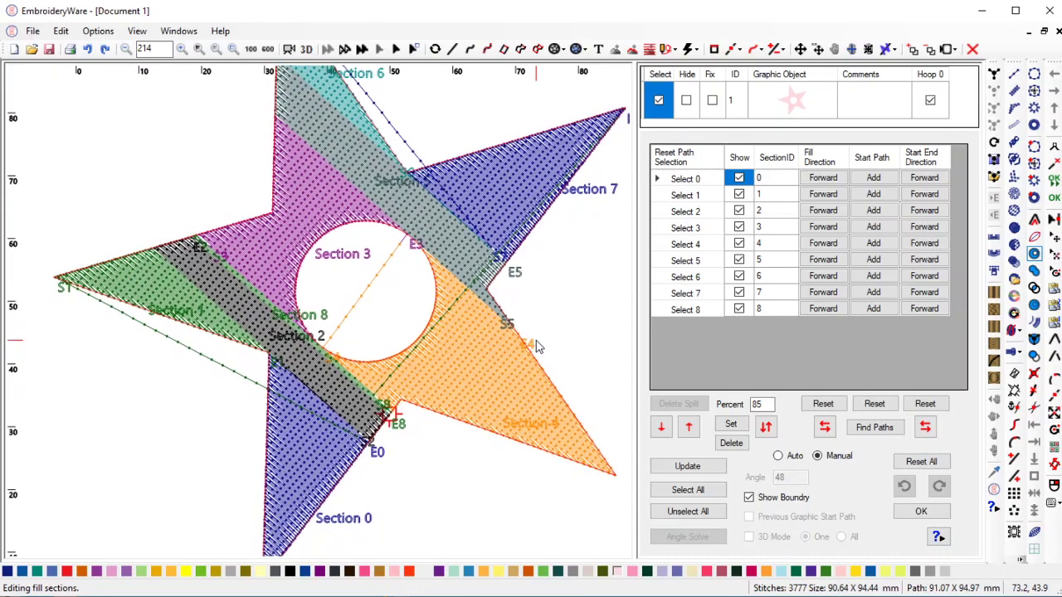
{"action": "scroll", "coordinate": [449, 429], "scroll_direction": "up", "scroll_amount": 1}
{"action": "scroll", "coordinate": [449, 428], "scroll_direction": "up", "scroll_amount": 3}
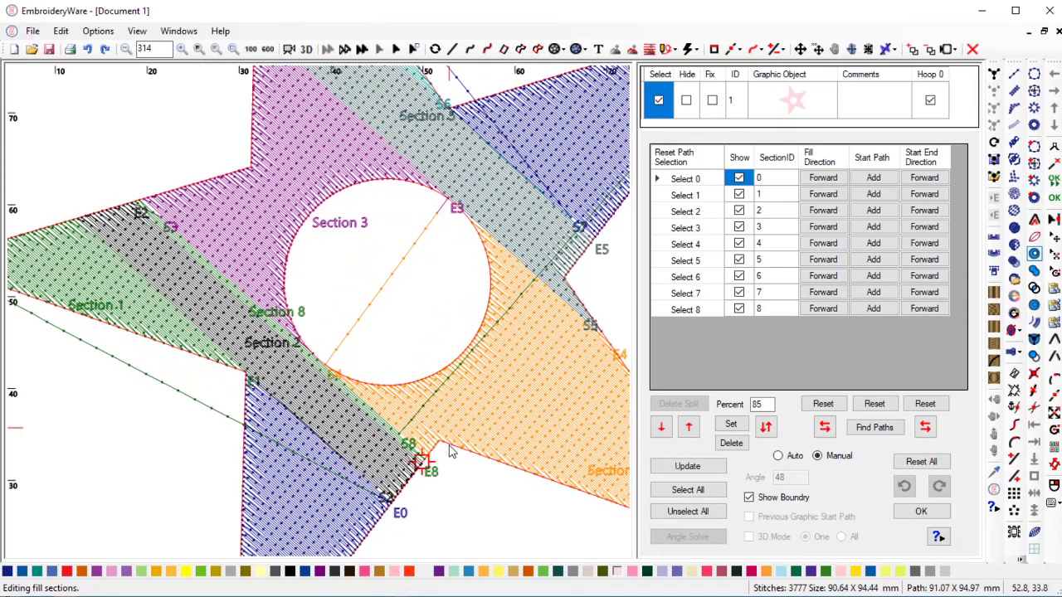
{"action": "left_click_drag", "start_coordinate": [457, 442], "coordinate": [460, 389]}
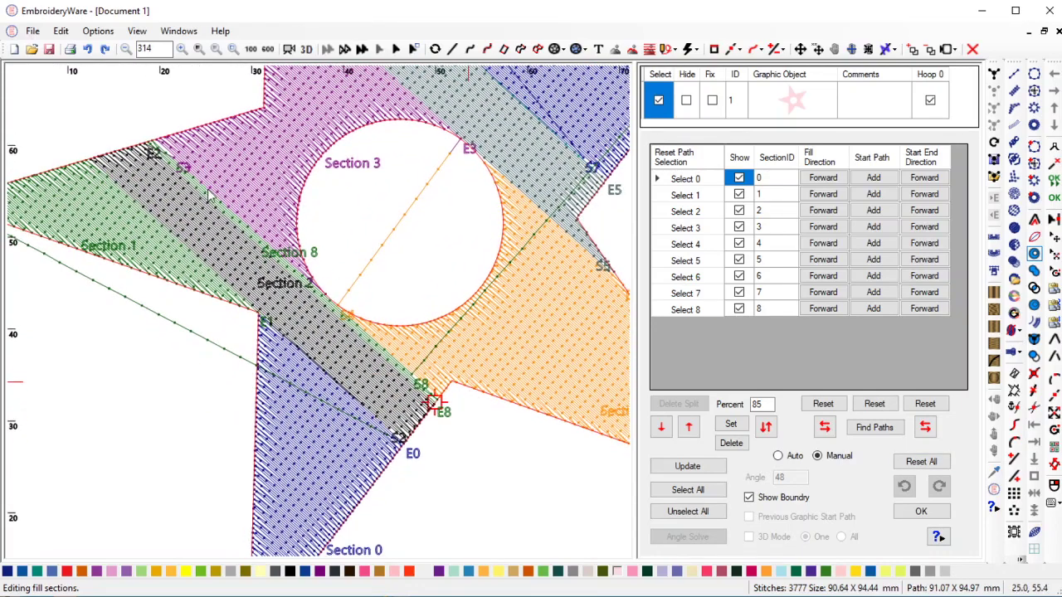
{"action": "scroll", "coordinate": [475, 446], "scroll_direction": "down", "scroll_amount": 2}
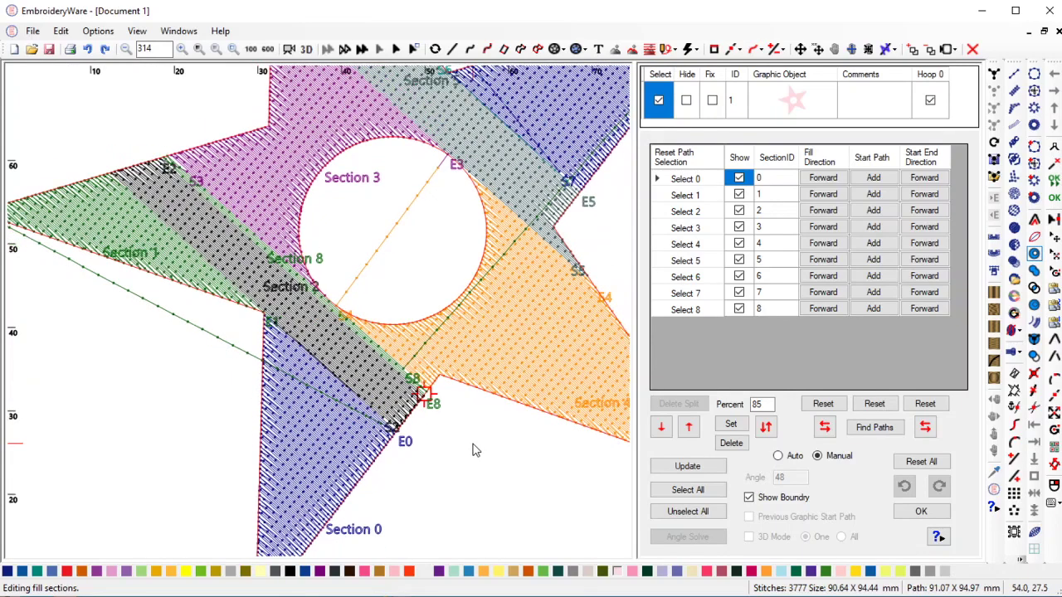
{"action": "scroll", "coordinate": [512, 467], "scroll_direction": "down", "scroll_amount": 3}
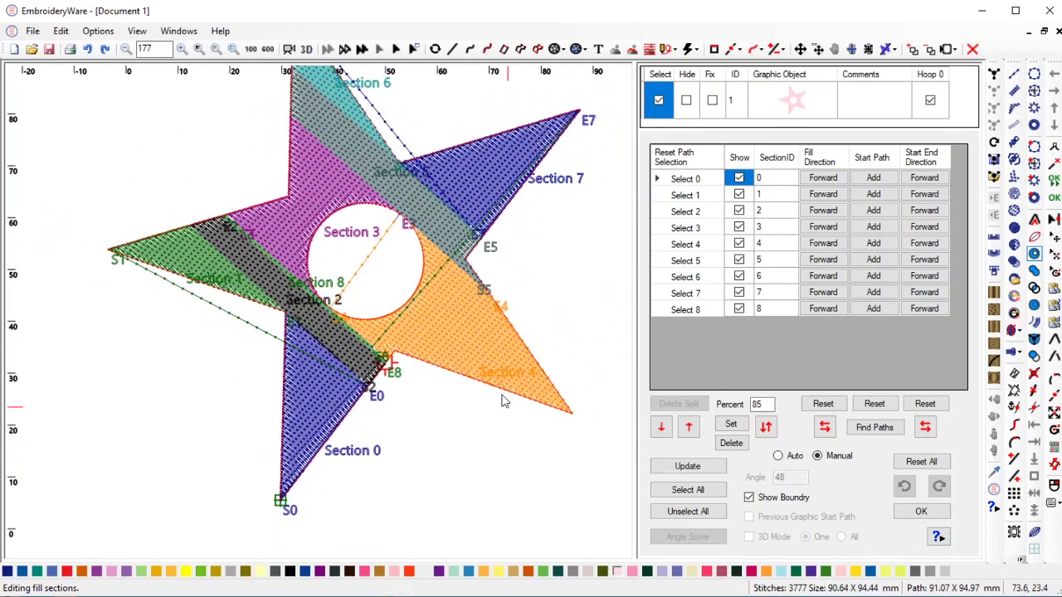
{"action": "scroll", "coordinate": [521, 348], "scroll_direction": "up", "scroll_amount": 3}
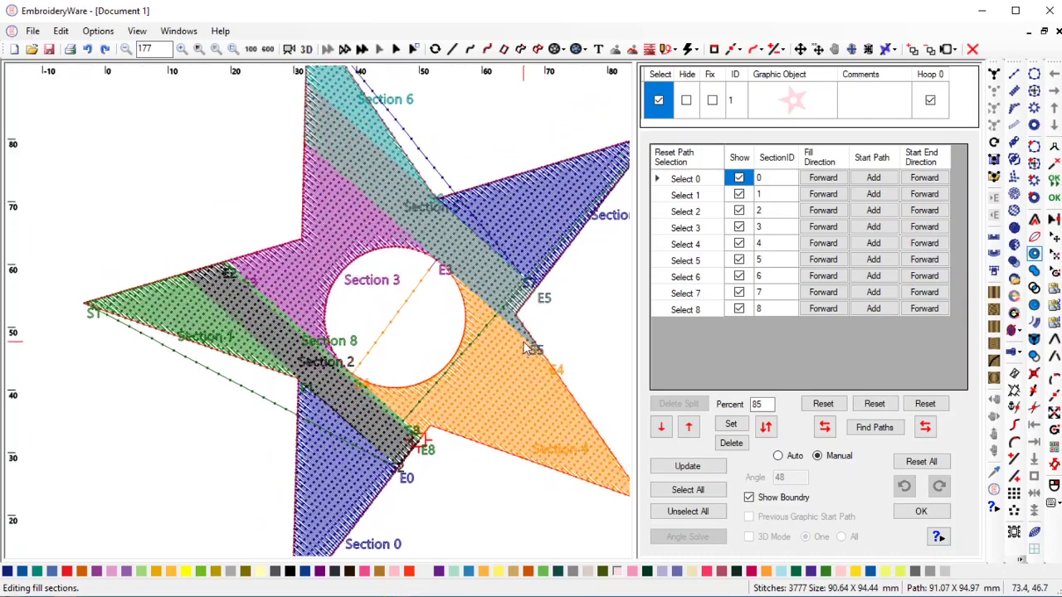
{"action": "scroll", "coordinate": [589, 326], "scroll_direction": "up", "scroll_amount": 5}
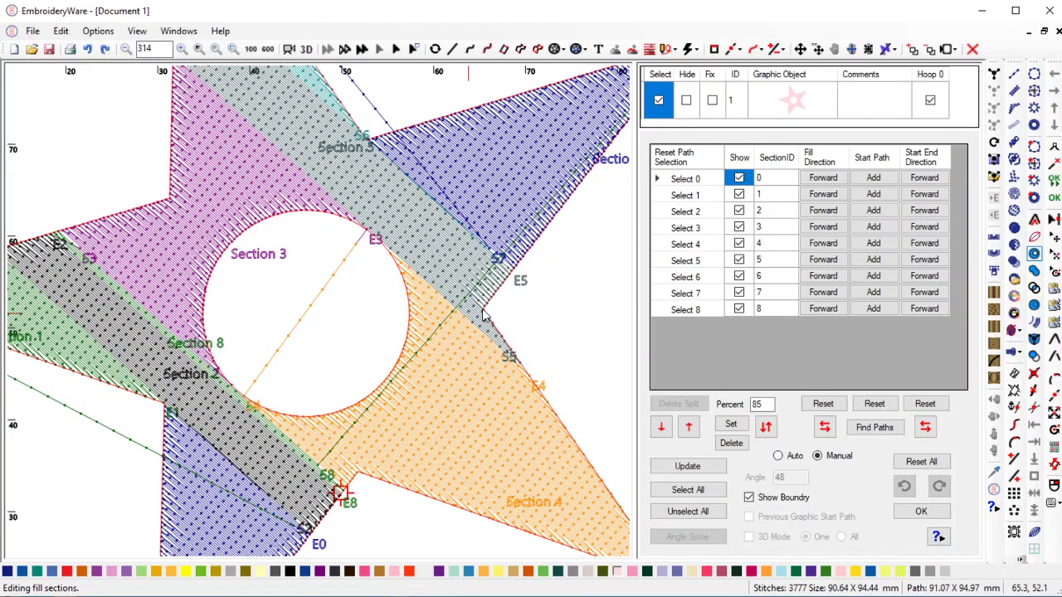
{"action": "scroll", "coordinate": [518, 342], "scroll_direction": "down", "scroll_amount": 2}
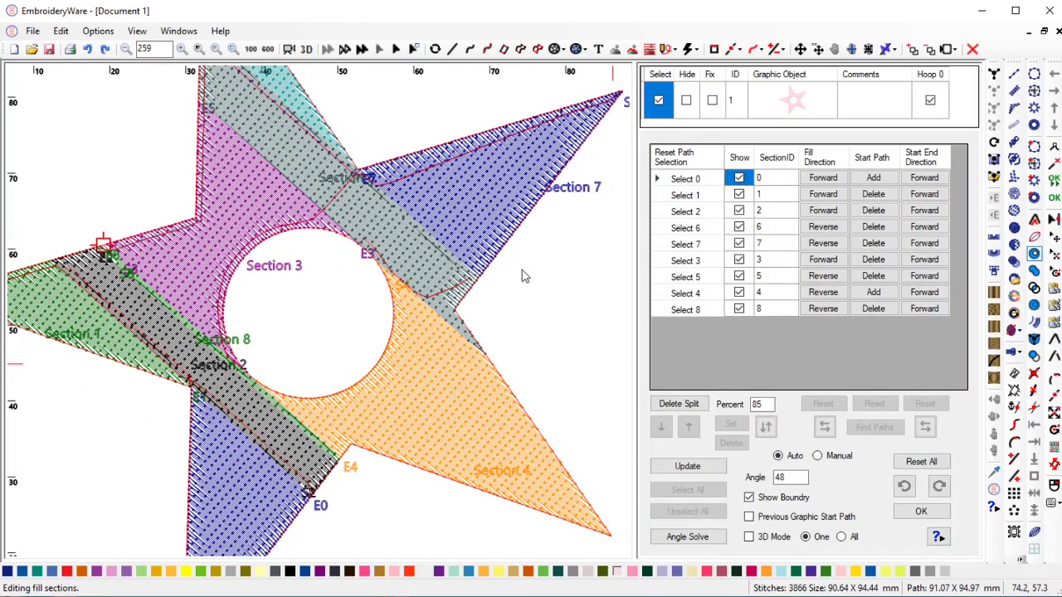
Delete the existing section split from the star's fill
{"action": "left_click_drag", "start_coordinate": [523, 269], "coordinate": [605, 378]}
{"action": "scroll", "coordinate": [559, 333], "scroll_direction": "up", "scroll_amount": 5}
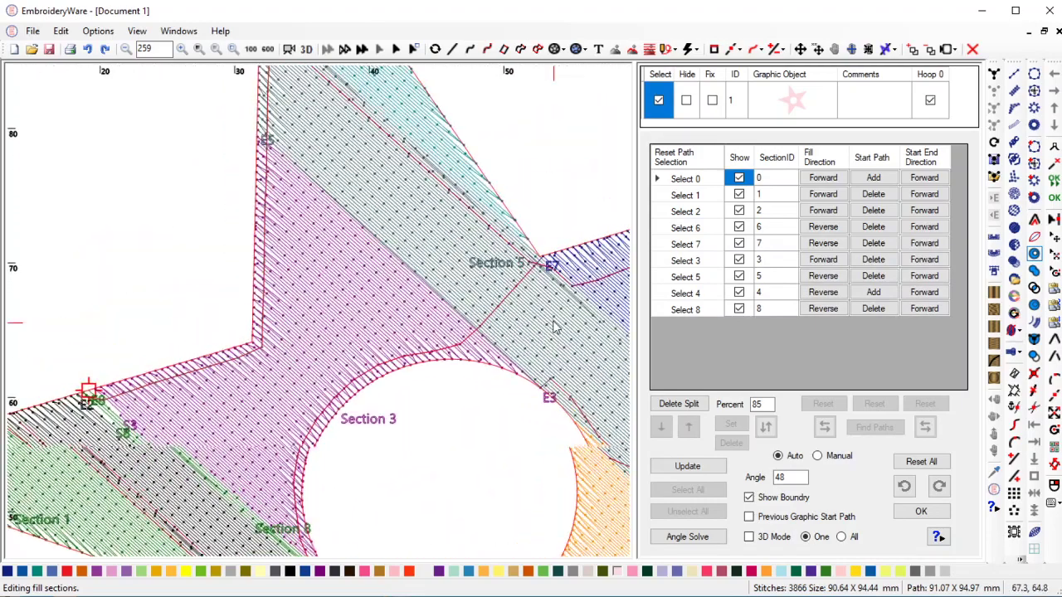
{"action": "left_click_drag", "start_coordinate": [534, 307], "coordinate": [308, 245]}
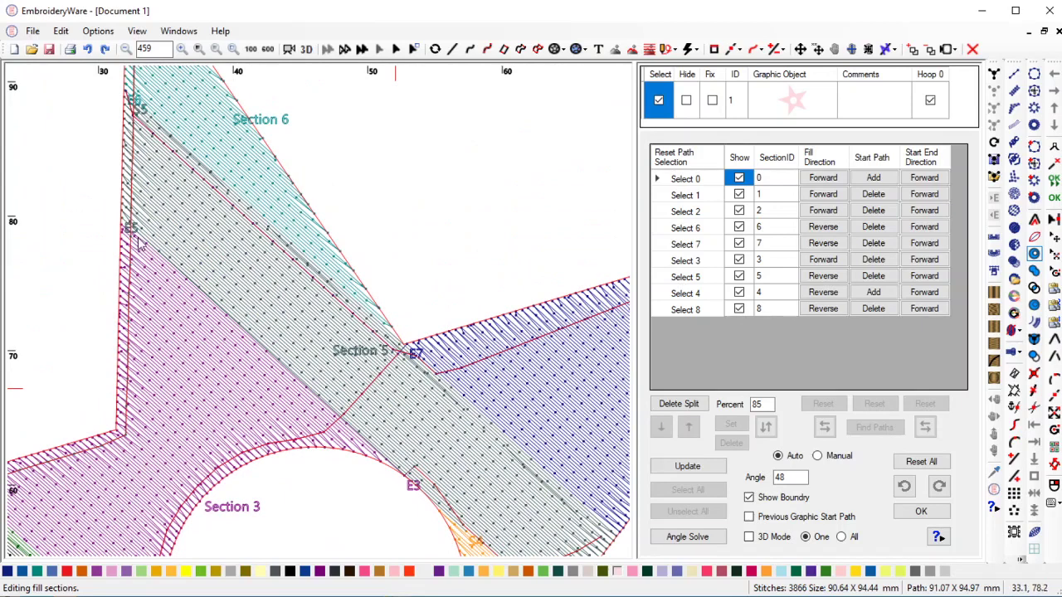
{"action": "left_click_drag", "start_coordinate": [401, 395], "coordinate": [290, 314]}
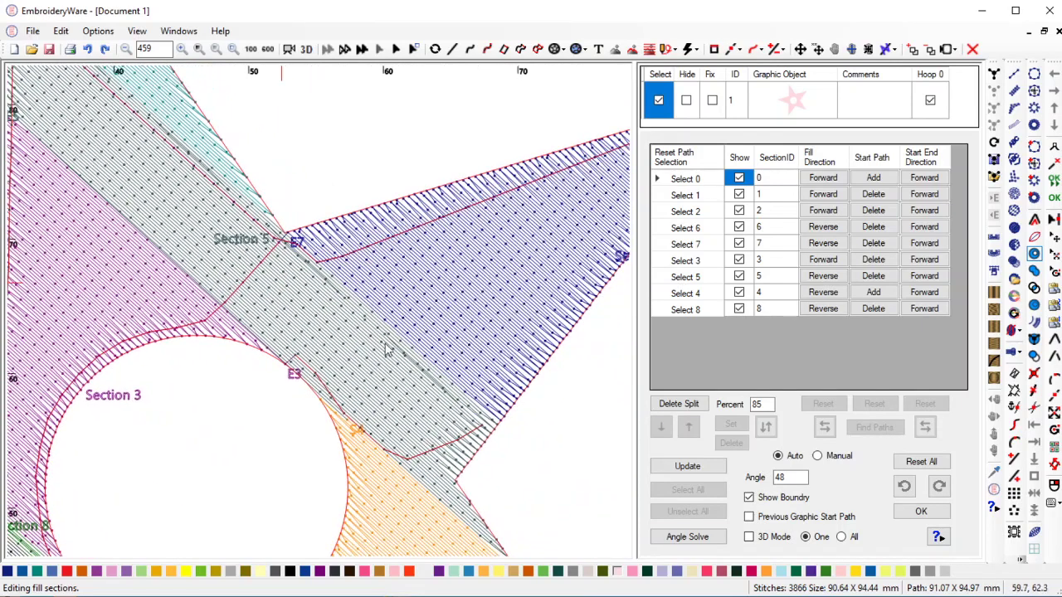
{"action": "left_click", "coordinate": [690, 403]}
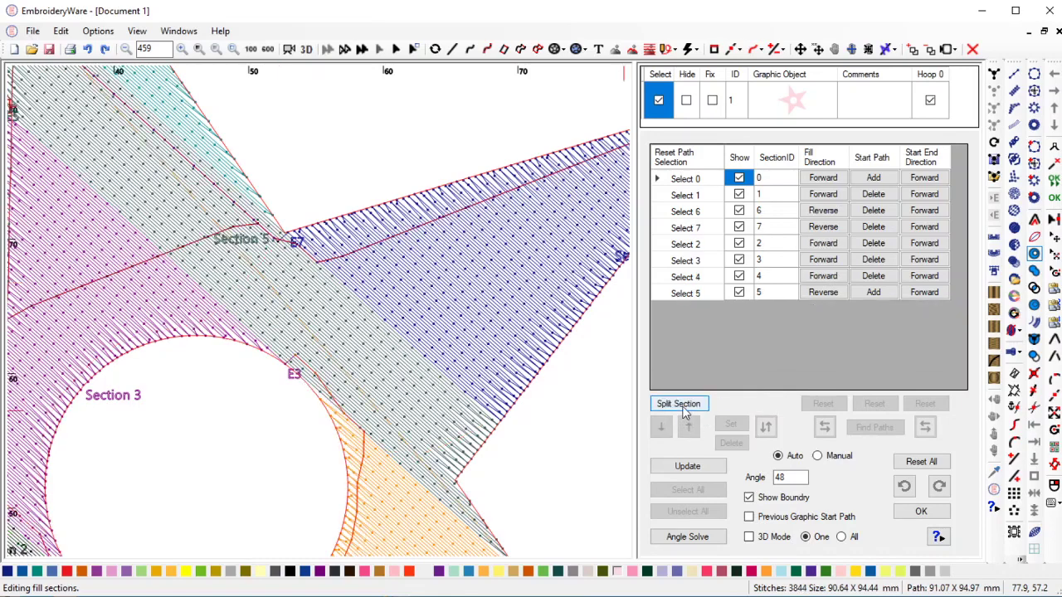
Examine the section start points, end points and connecting paths around the hole with the split removed
{"action": "scroll", "coordinate": [467, 456], "scroll_direction": "down", "scroll_amount": 4}
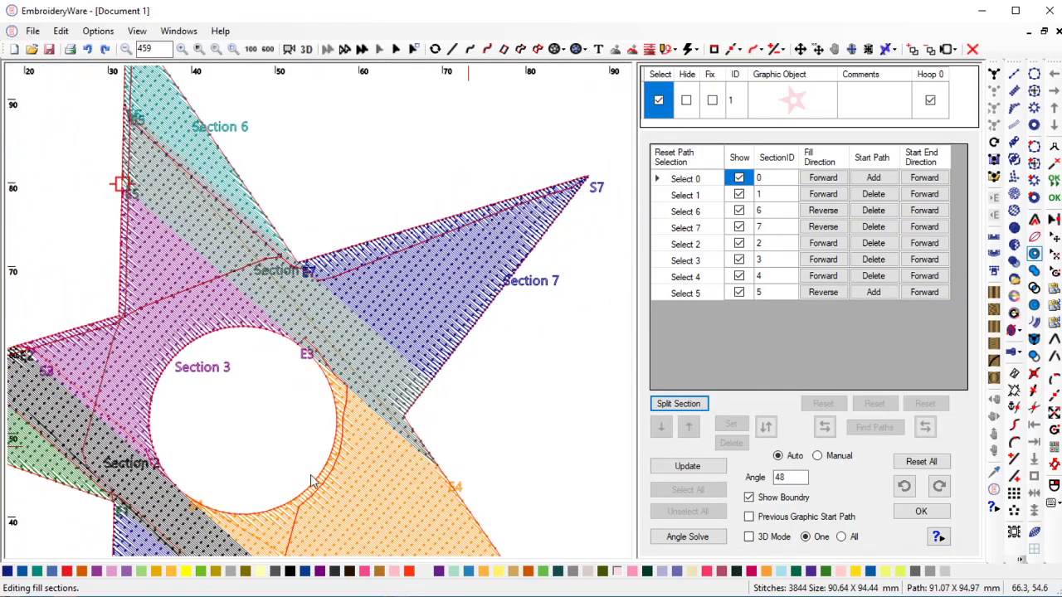
{"action": "left_click_drag", "start_coordinate": [448, 333], "coordinate": [470, 317]}
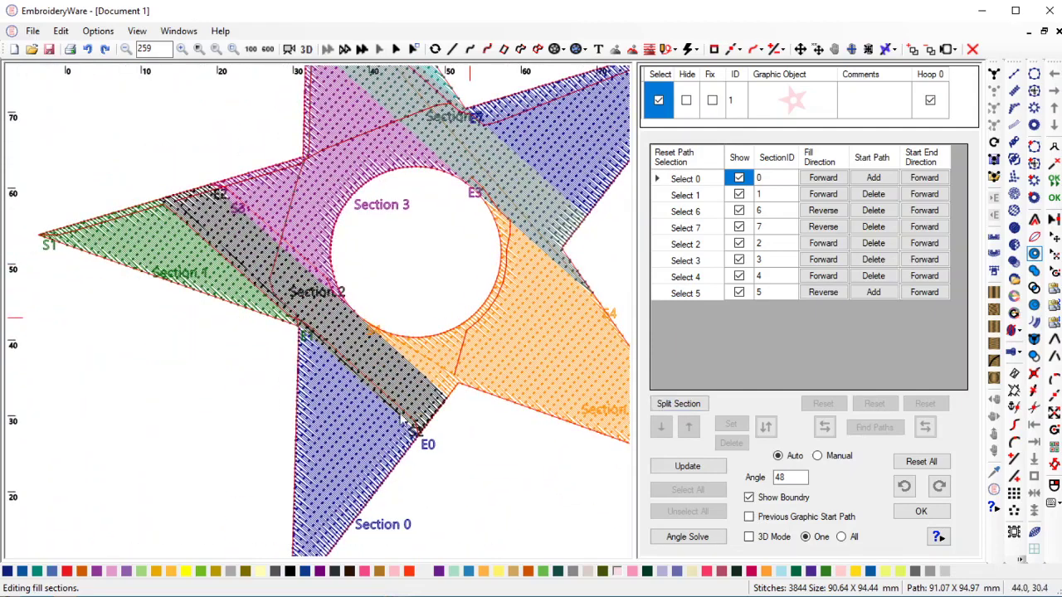
{"action": "left_click_drag", "start_coordinate": [544, 275], "coordinate": [438, 417]}
{"action": "scroll", "coordinate": [440, 423], "scroll_direction": "down", "scroll_amount": 3}
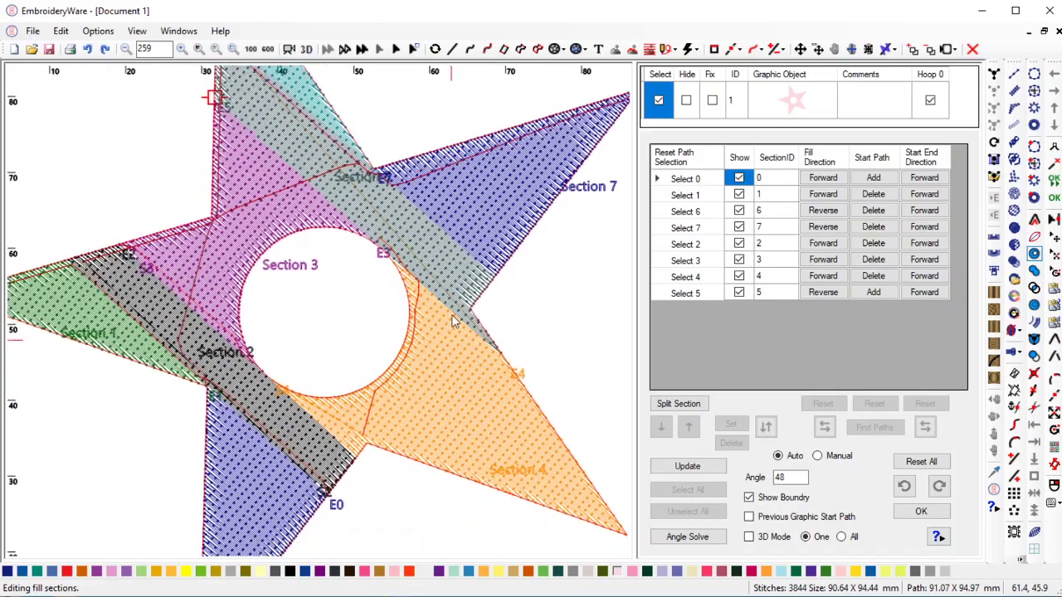
{"action": "scroll", "coordinate": [559, 332], "scroll_direction": "up", "scroll_amount": 3}
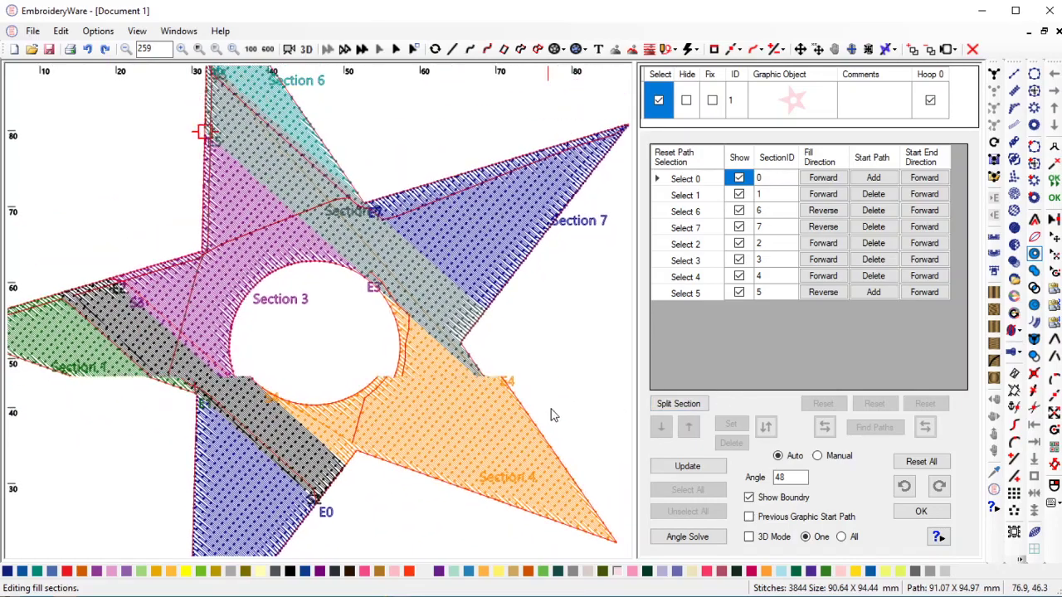
{"action": "scroll", "coordinate": [423, 309], "scroll_direction": "up", "scroll_amount": 5}
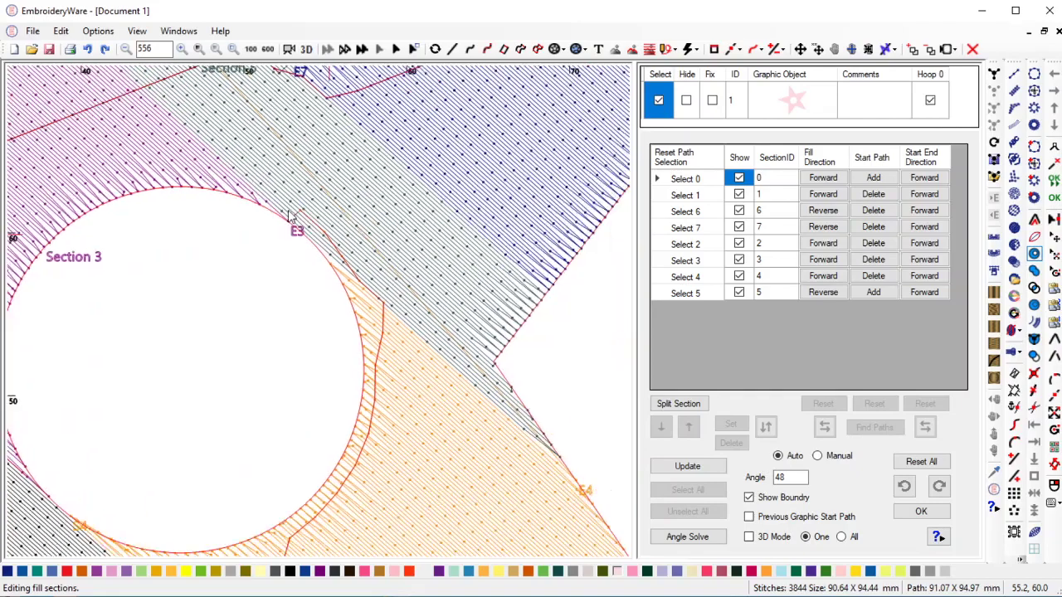
{"action": "left_click_drag", "start_coordinate": [329, 242], "coordinate": [288, 216]}
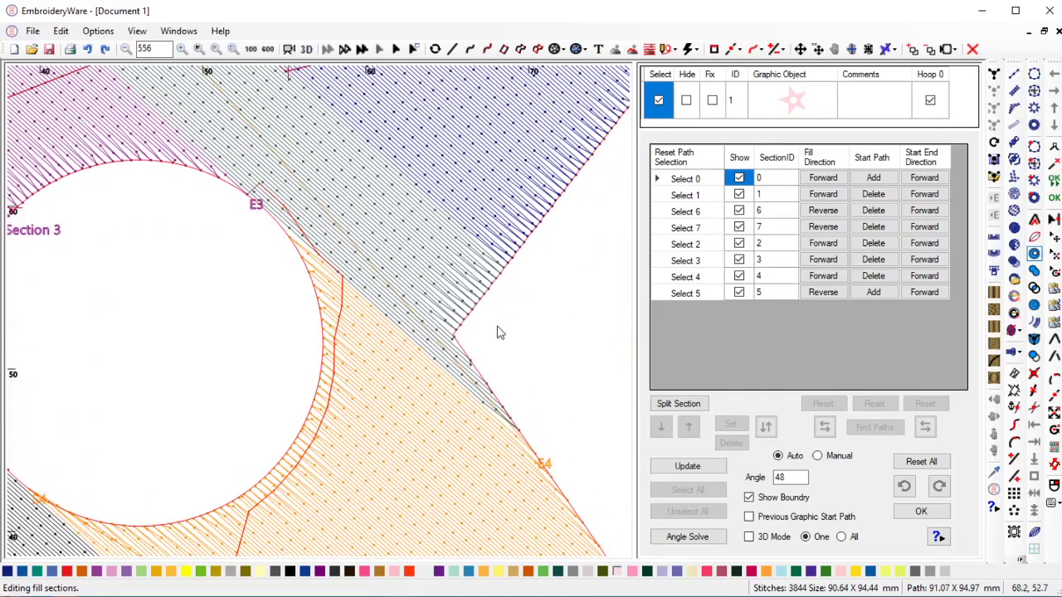
{"action": "scroll", "coordinate": [467, 346], "scroll_direction": "down", "scroll_amount": 4}
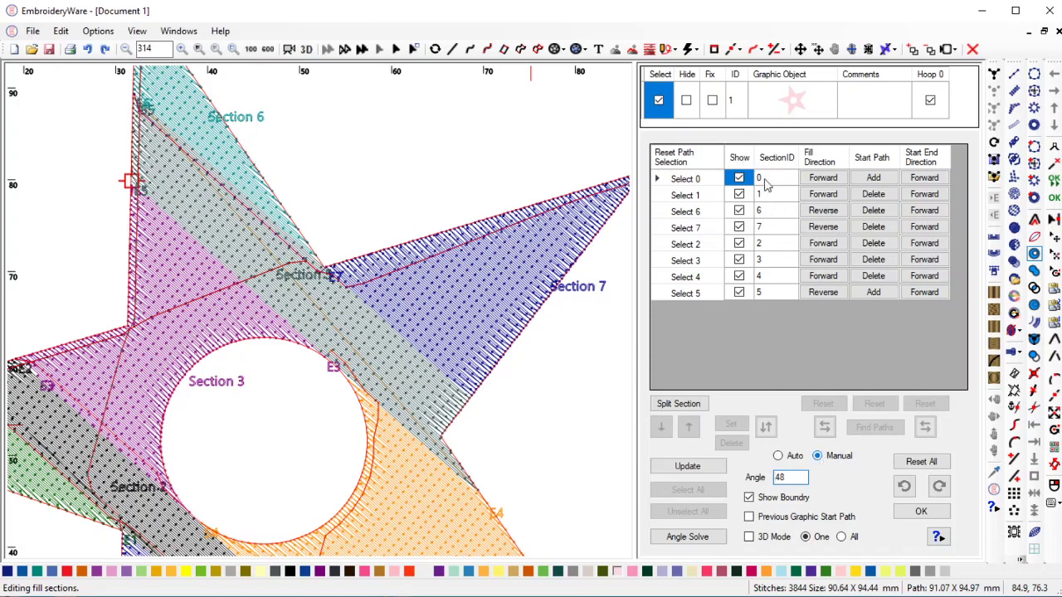
{"action": "left_click", "coordinate": [752, 177]}
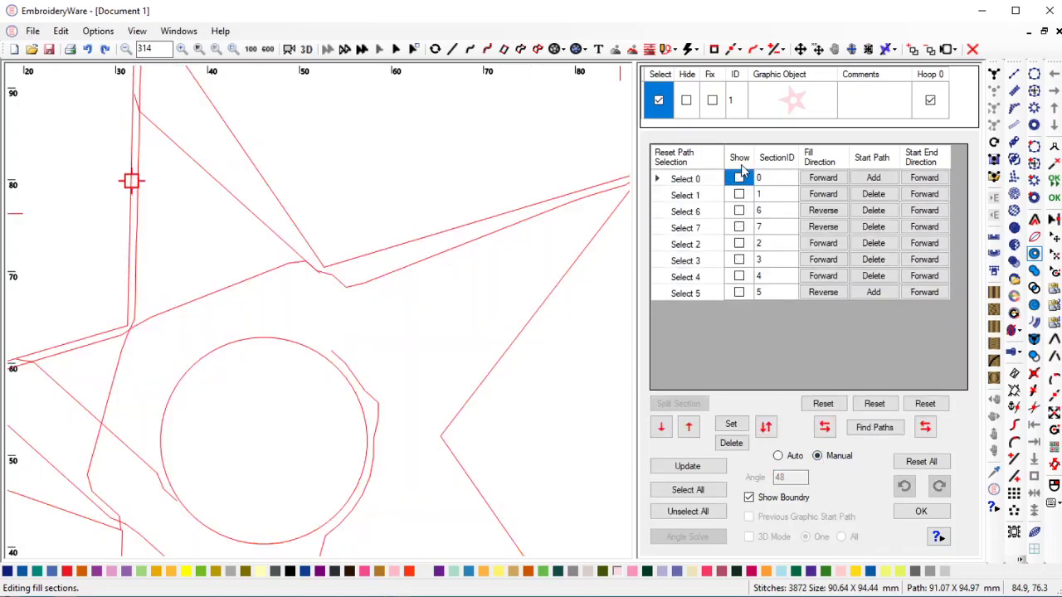
{"action": "left_click", "coordinate": [741, 164]}
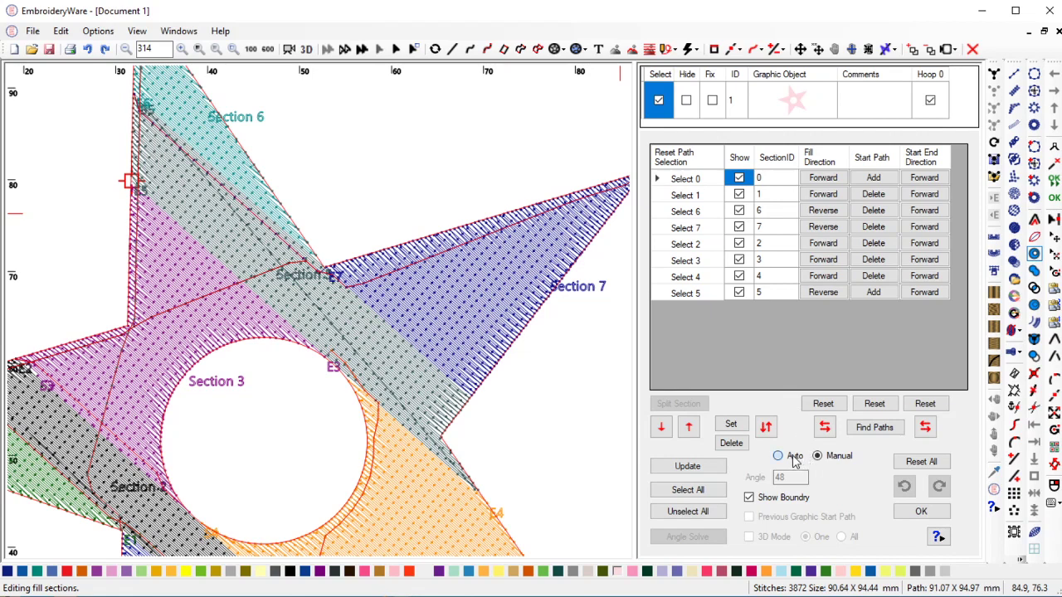
{"action": "left_click", "coordinate": [688, 466]}
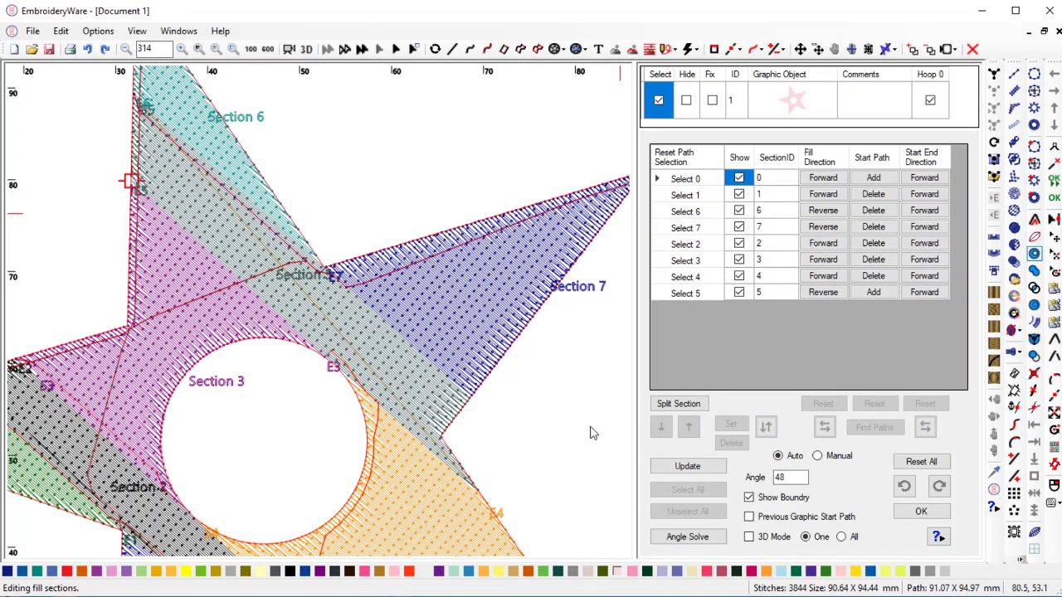
Try splitting fill section 5 at 70 percent and remove that split
{"action": "left_click", "coordinate": [701, 406]}
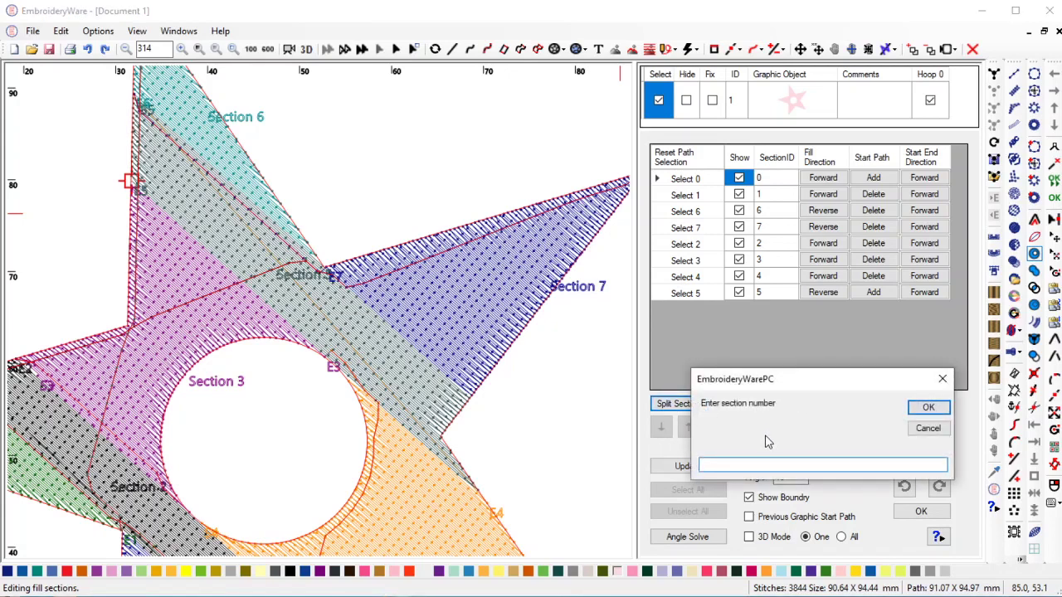
{"action": "type", "text": "5"}
{"action": "left_click", "coordinate": [929, 407]}
{"action": "left_click", "coordinate": [935, 409]}
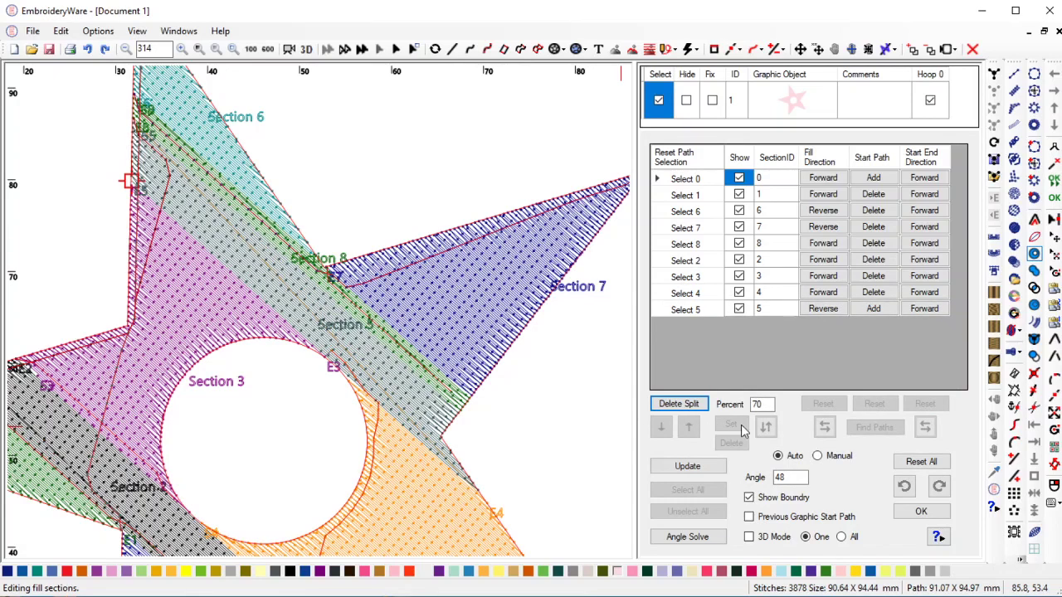
{"action": "left_click", "coordinate": [678, 404]}
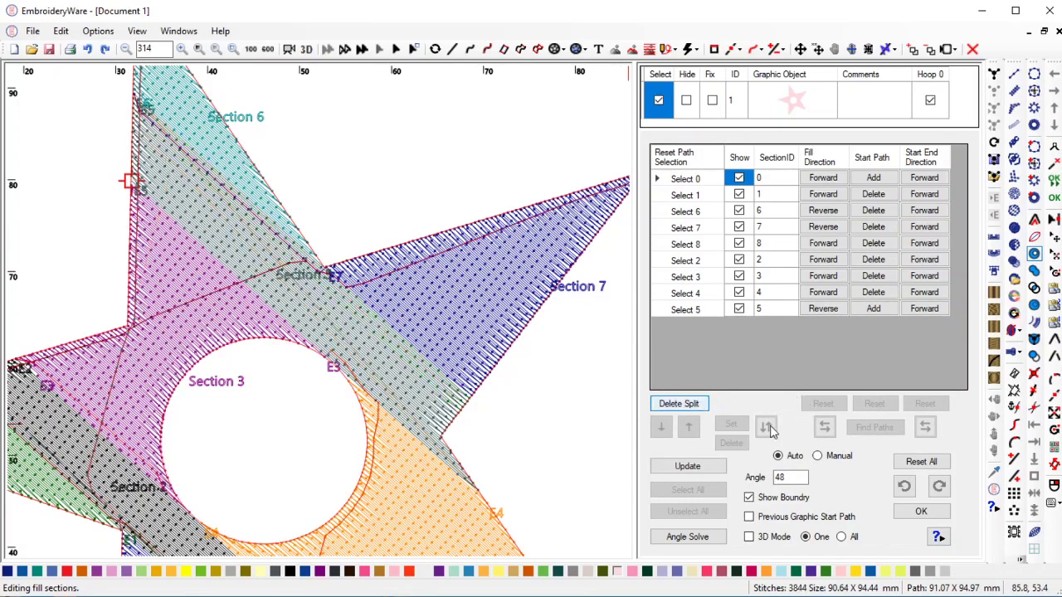
Split fill section 5 at 30 percent, adjust the split to 28 percent and update the fill
{"action": "left_click", "coordinate": [682, 404]}
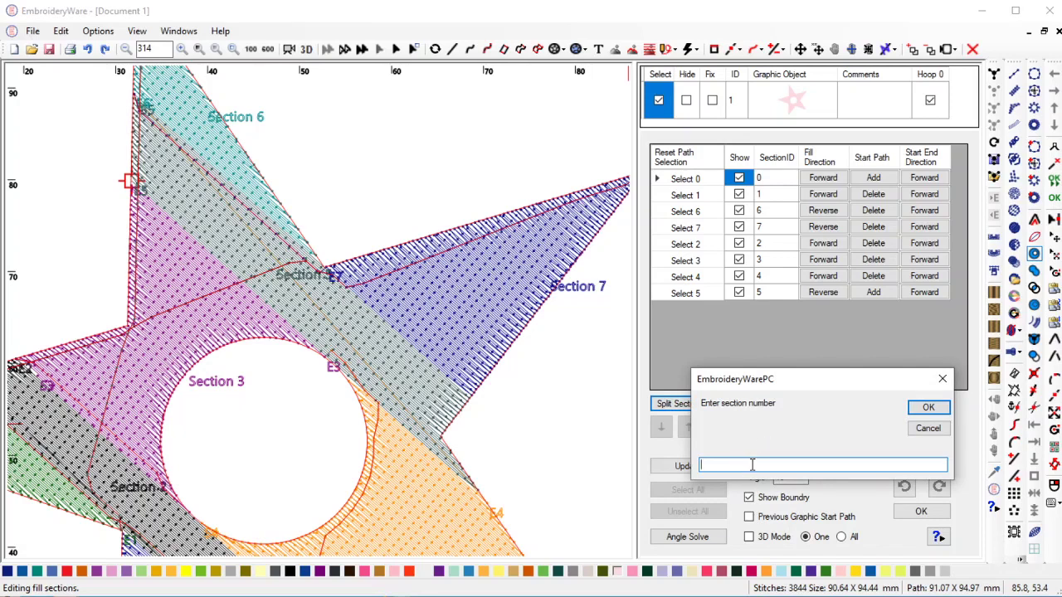
{"action": "type", "text": "5"}
{"action": "left_click", "coordinate": [928, 407]}
{"action": "type", "text": "30"}
{"action": "left_click", "coordinate": [919, 413]}
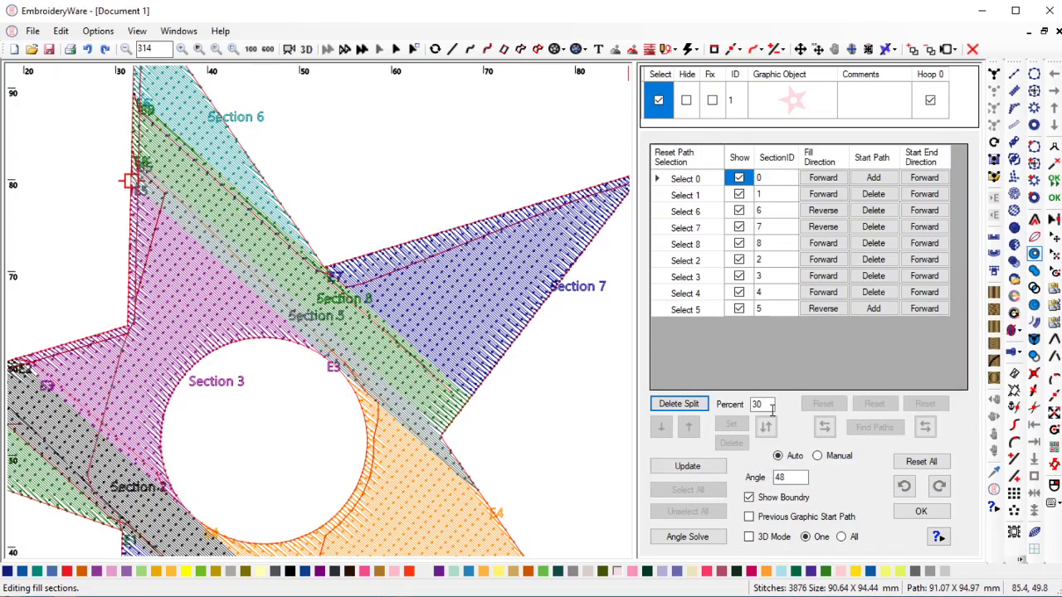
{"action": "double_click", "coordinate": [770, 406]}
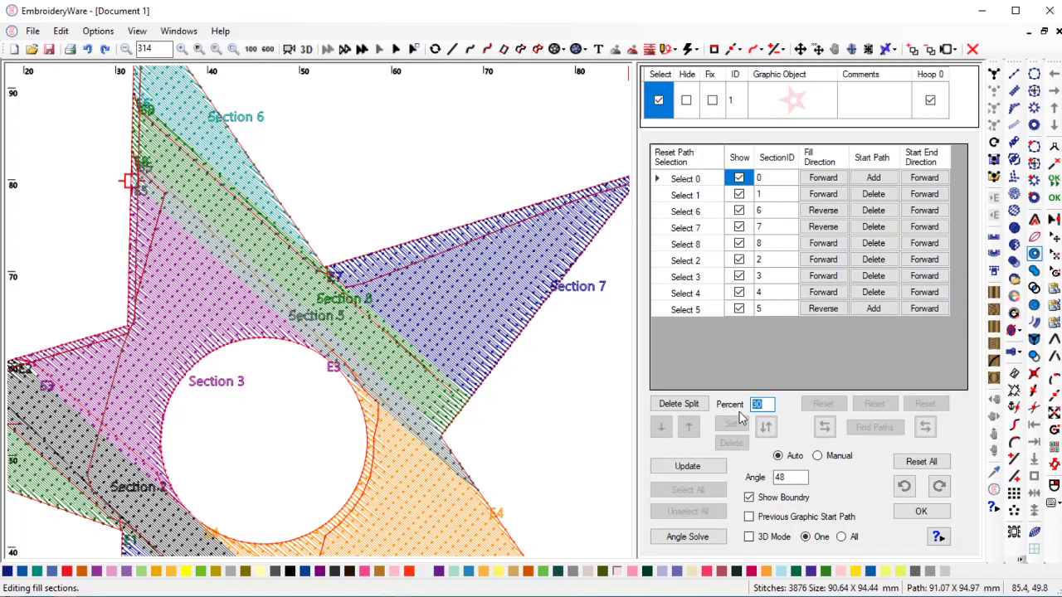
{"action": "left_click", "coordinate": [709, 466]}
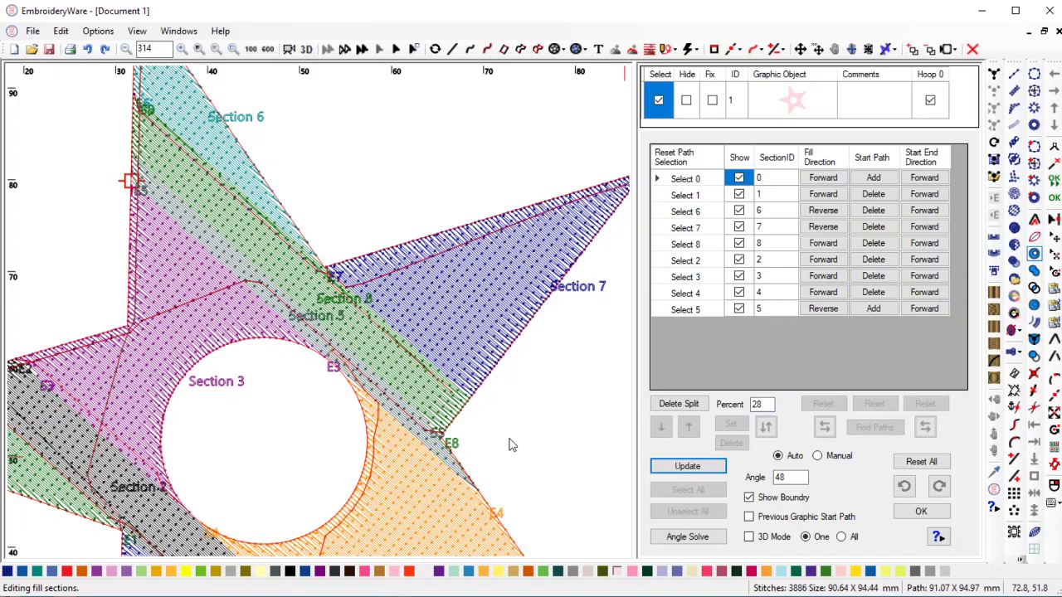
Examine how the split section 5 and the connecting paths run around the hole and across the star
{"action": "left_click_drag", "start_coordinate": [448, 338], "coordinate": [468, 269]}
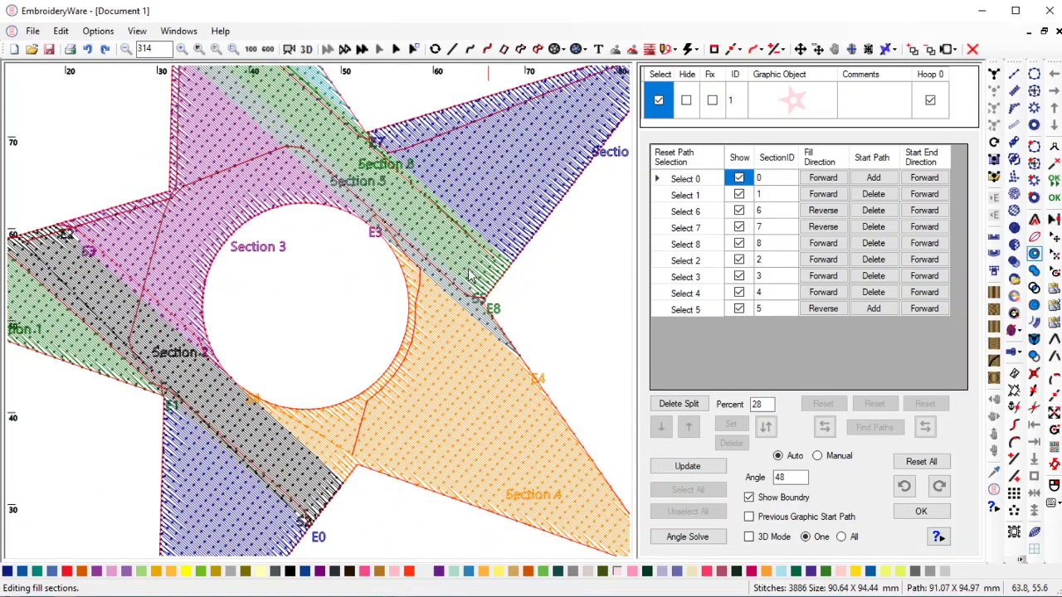
{"action": "scroll", "coordinate": [469, 276], "scroll_direction": "up", "scroll_amount": 3}
{"action": "scroll", "coordinate": [421, 274], "scroll_direction": "down", "scroll_amount": 4}
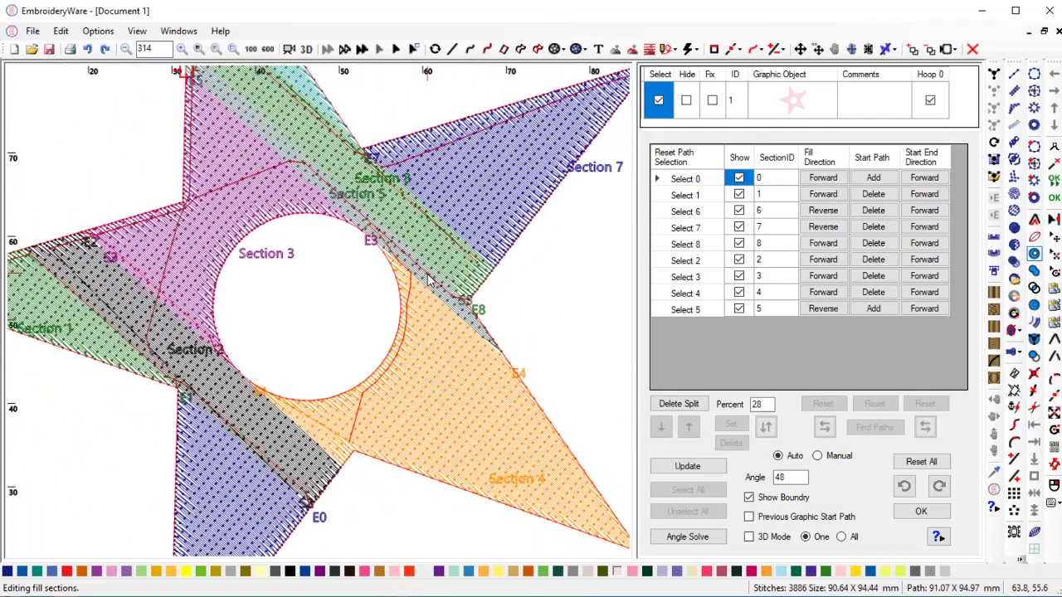
{"action": "scroll", "coordinate": [428, 280], "scroll_direction": "down", "scroll_amount": 3}
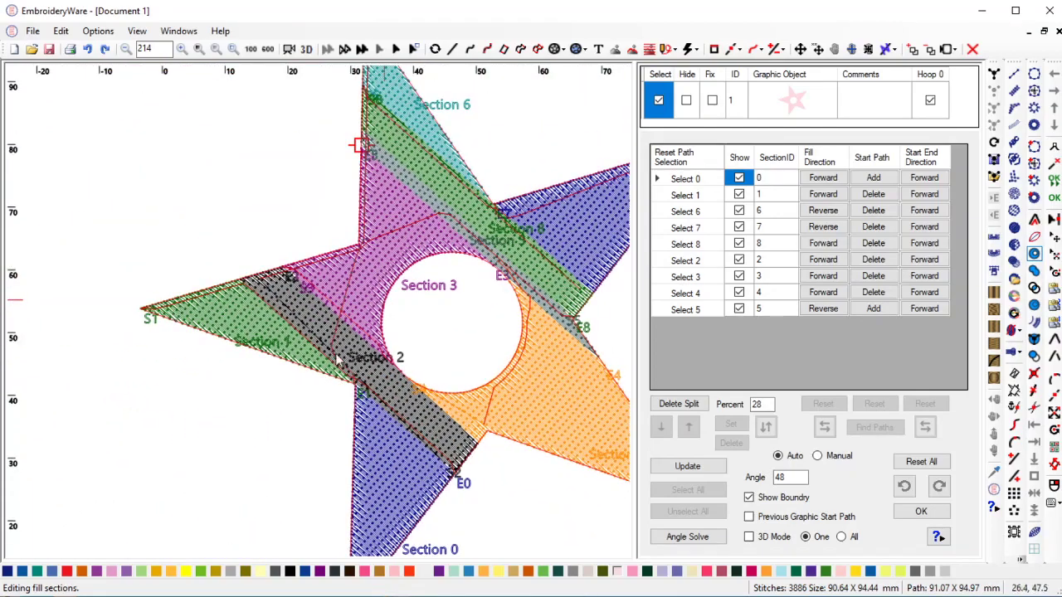
{"action": "left_click_drag", "start_coordinate": [349, 371], "coordinate": [329, 370]}
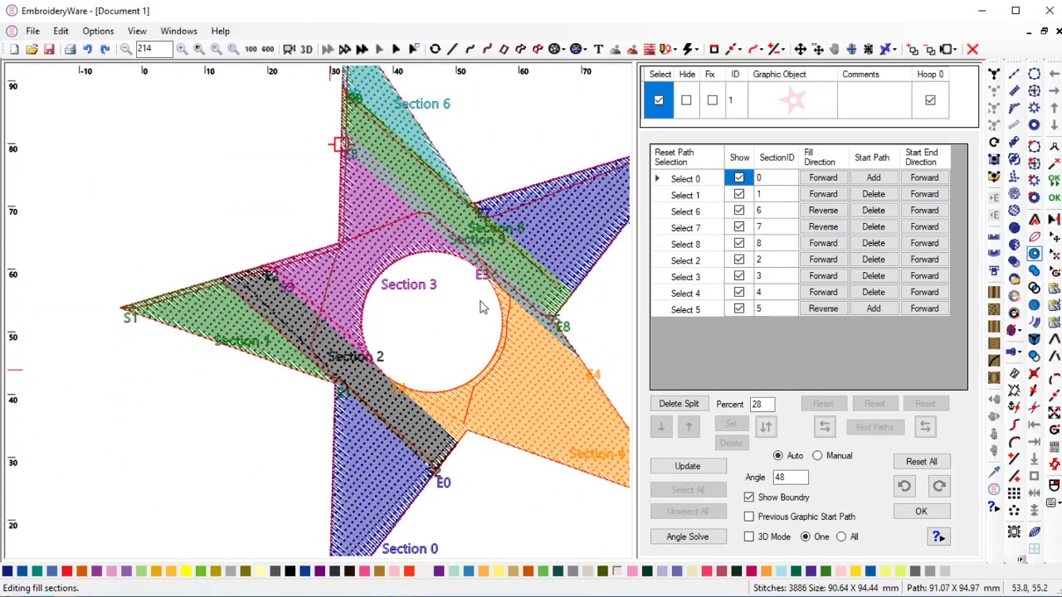
{"action": "scroll", "coordinate": [419, 298], "scroll_direction": "down", "scroll_amount": 2}
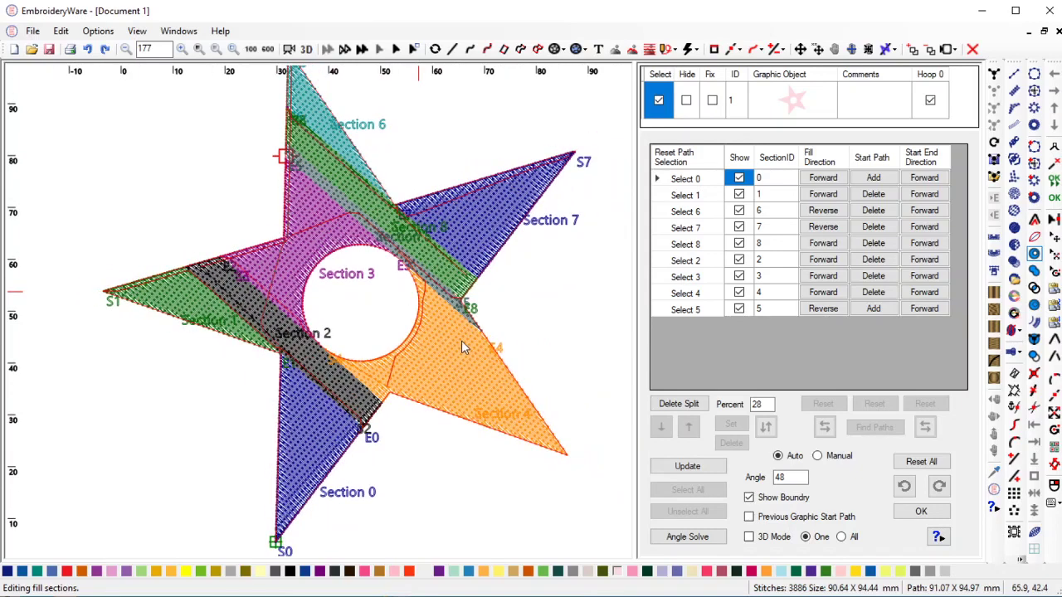
{"action": "scroll", "coordinate": [472, 332], "scroll_direction": "down", "scroll_amount": 1}
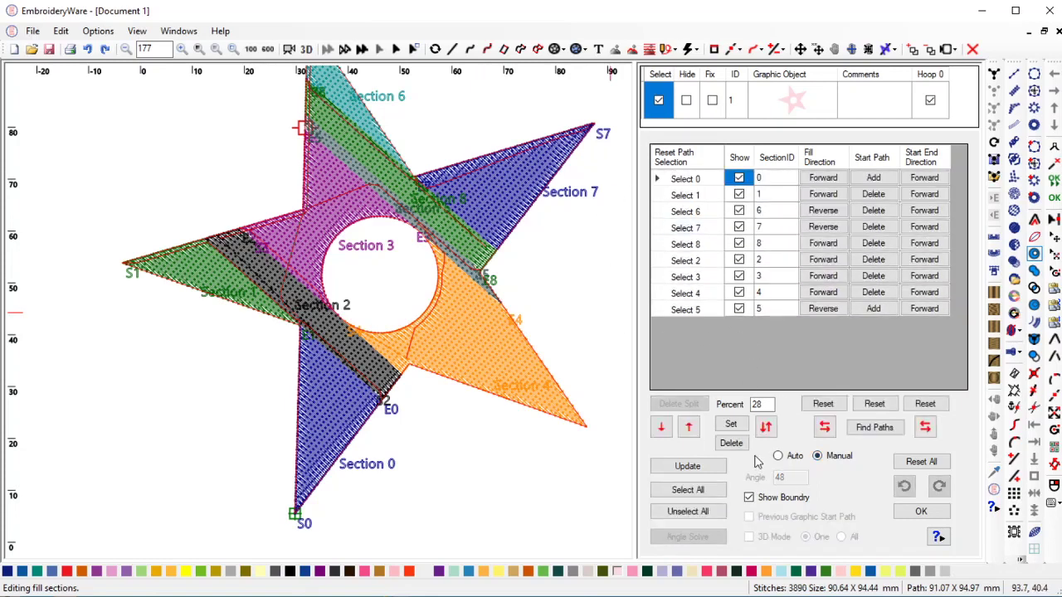
Reorder the fill sections of the star manually into the sequence 1, 0, 2, 3, 4, 7, 6, 8, 5
{"action": "left_click", "coordinate": [767, 428]}
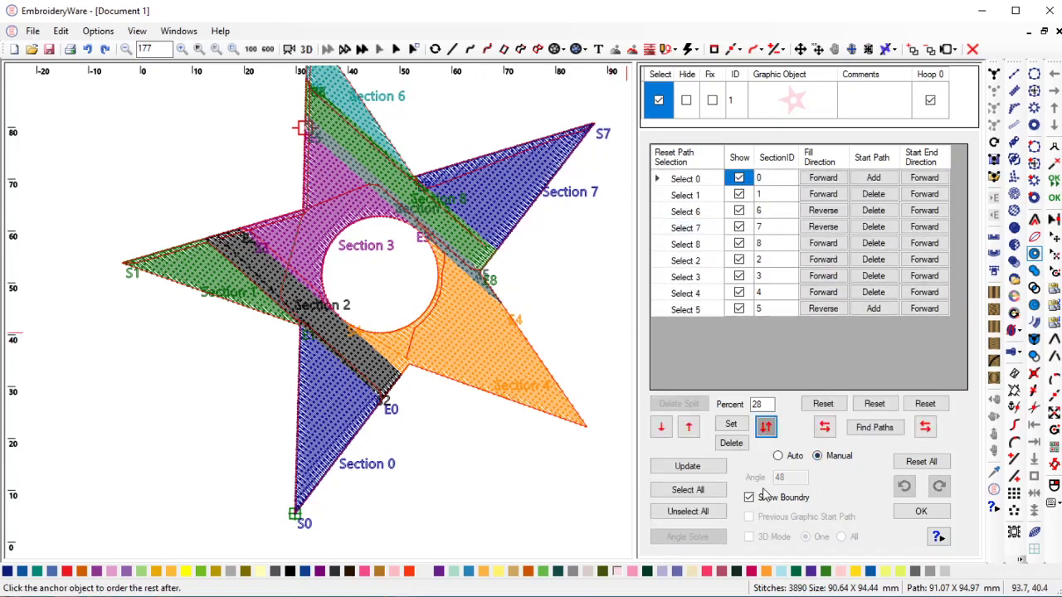
{"action": "left_click", "coordinate": [706, 179]}
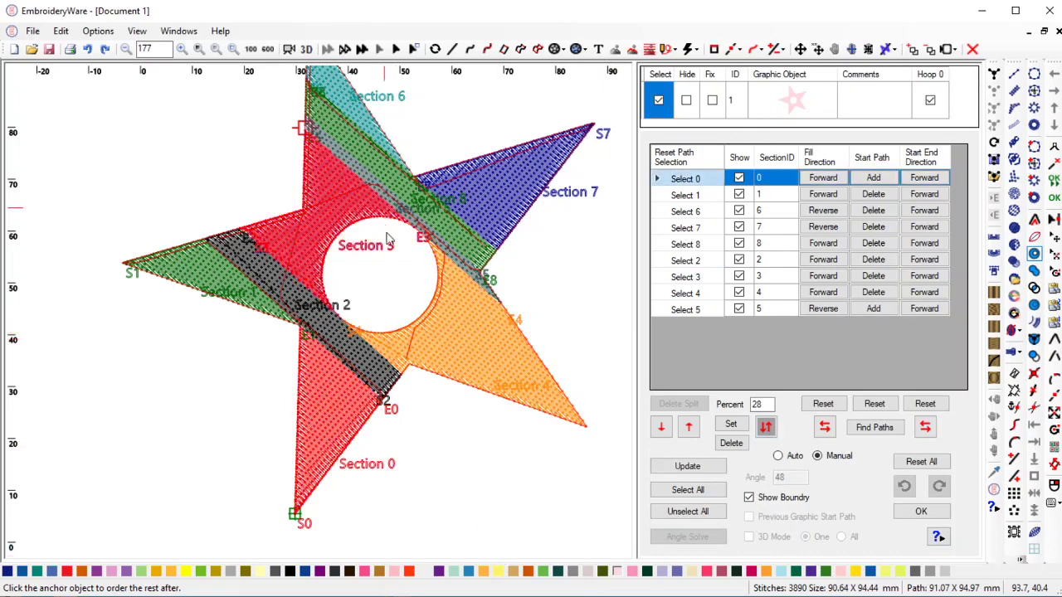
{"action": "left_click_drag", "start_coordinate": [387, 233], "coordinate": [414, 265]}
{"action": "scroll", "coordinate": [417, 270], "scroll_direction": "down", "scroll_amount": 1}
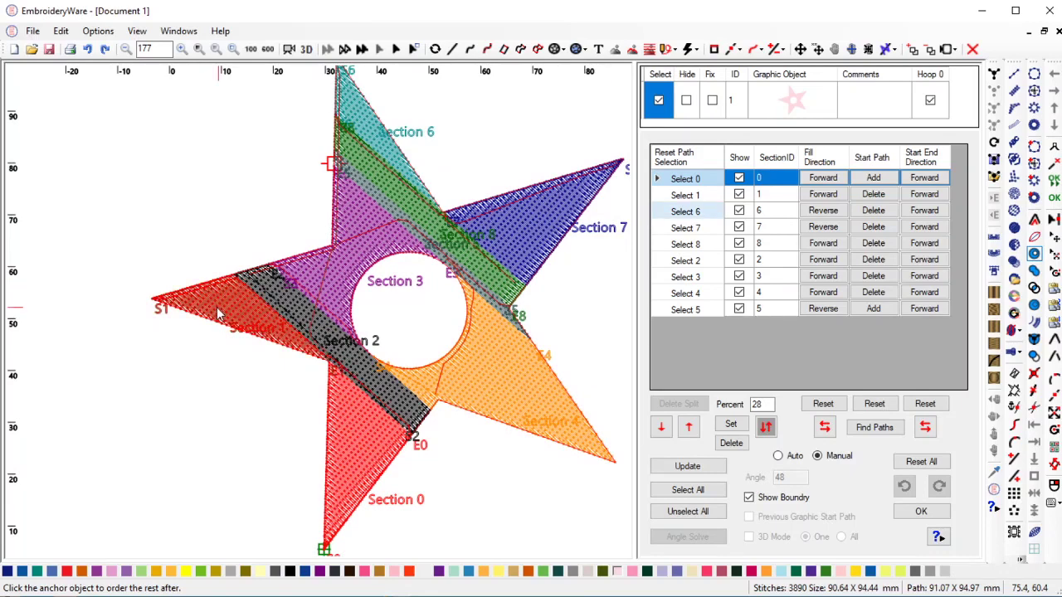
{"action": "left_click", "coordinate": [731, 443]}
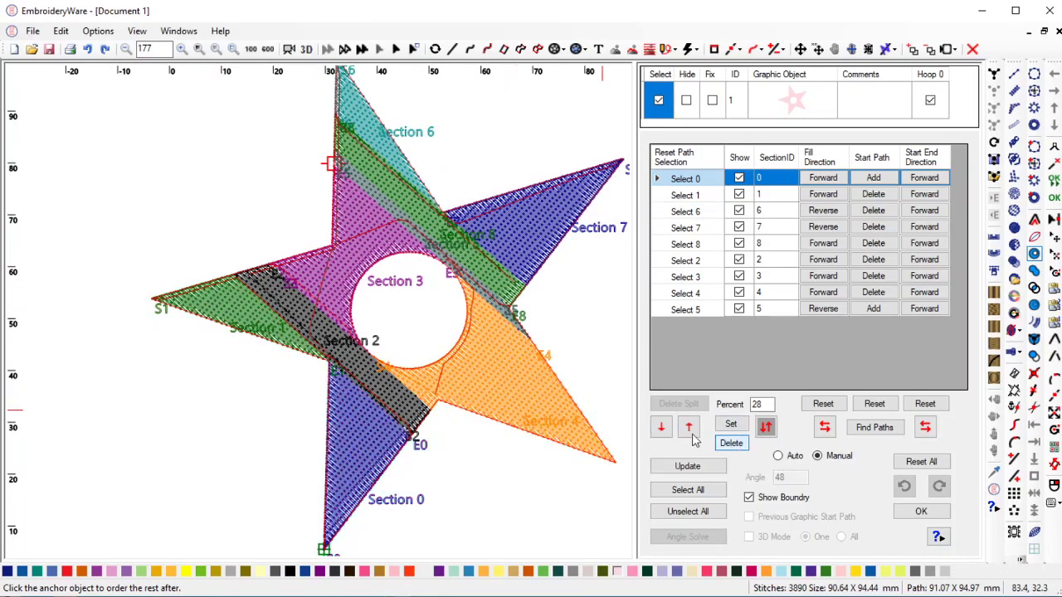
{"action": "left_click", "coordinate": [233, 321]}
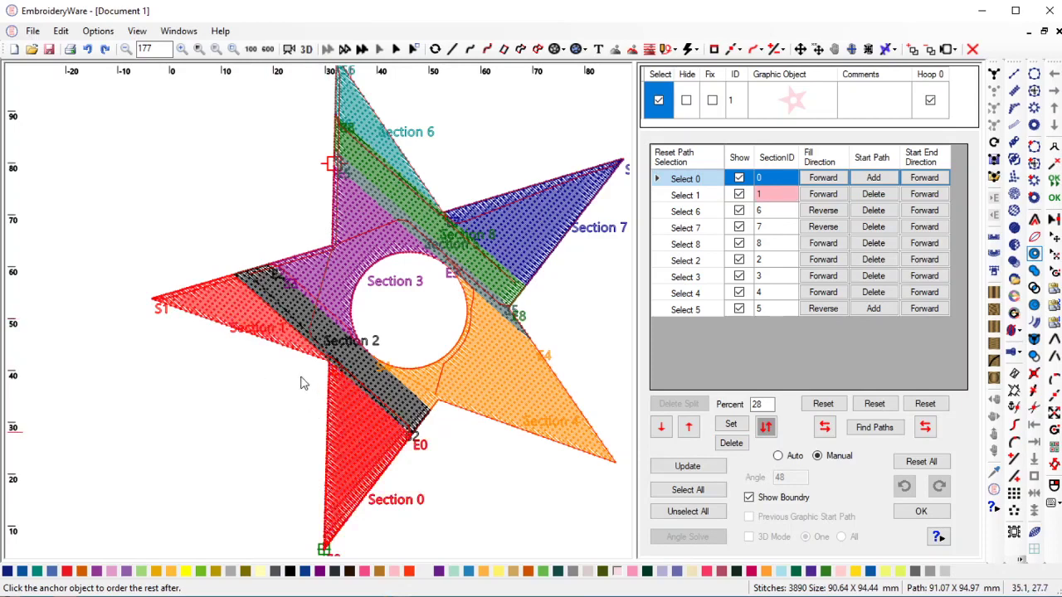
{"action": "left_click", "coordinate": [300, 315]}
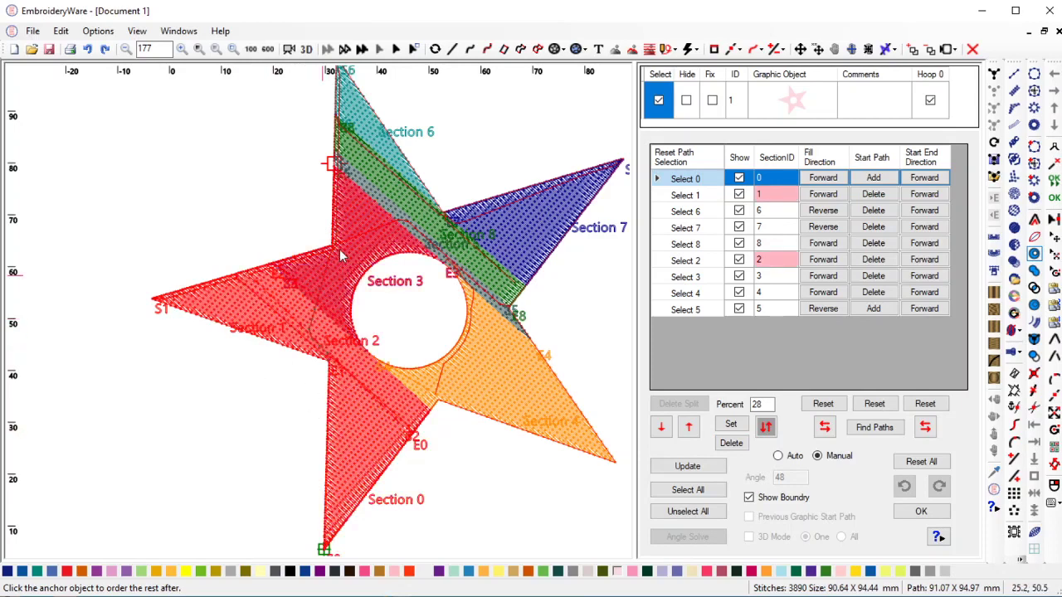
{"action": "left_click", "coordinate": [345, 250]}
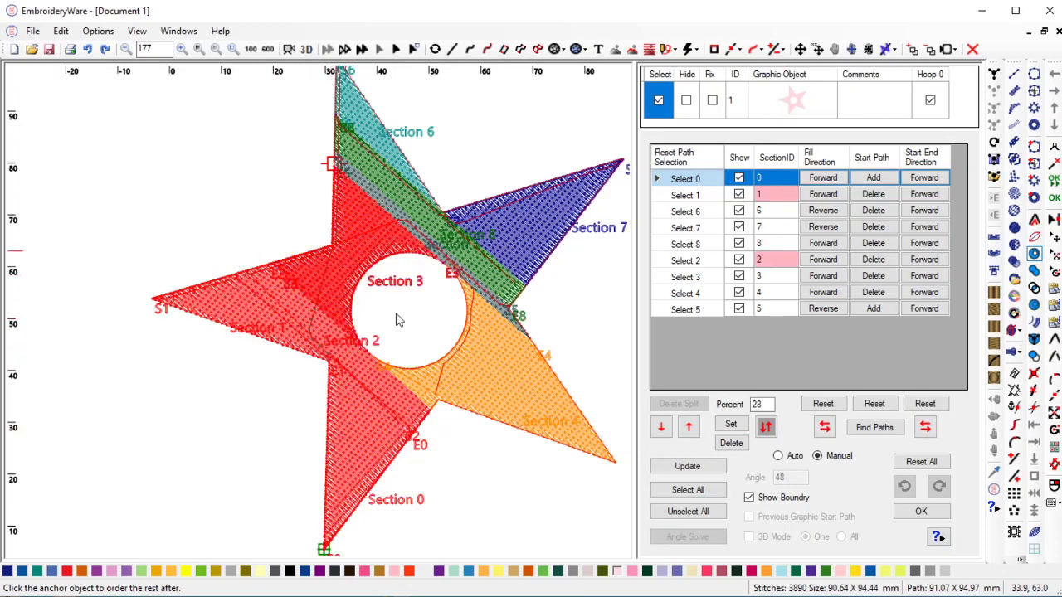
{"action": "left_click", "coordinate": [508, 395]}
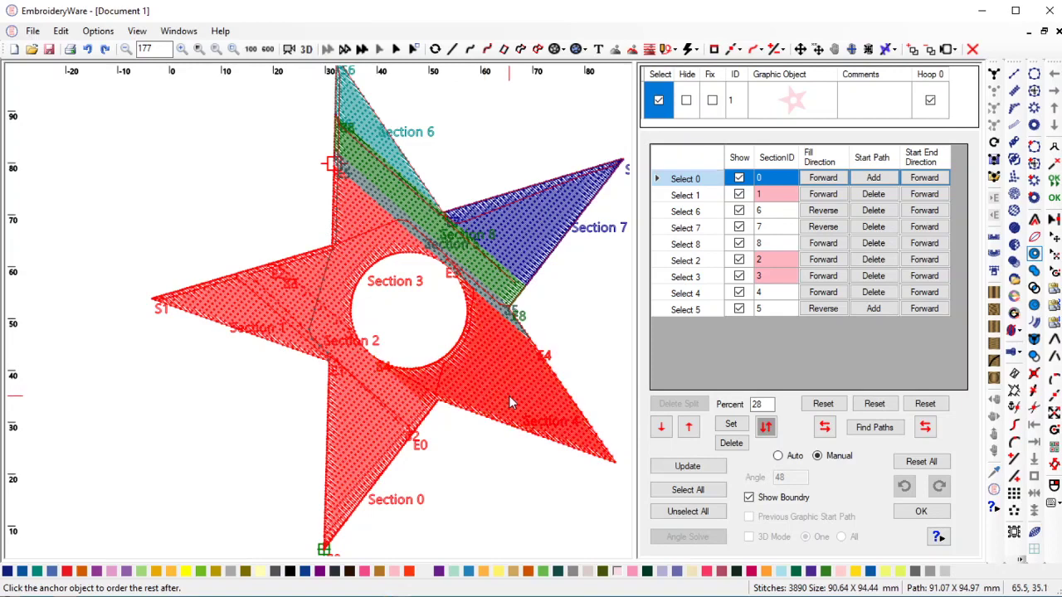
{"action": "left_click", "coordinate": [526, 218]}
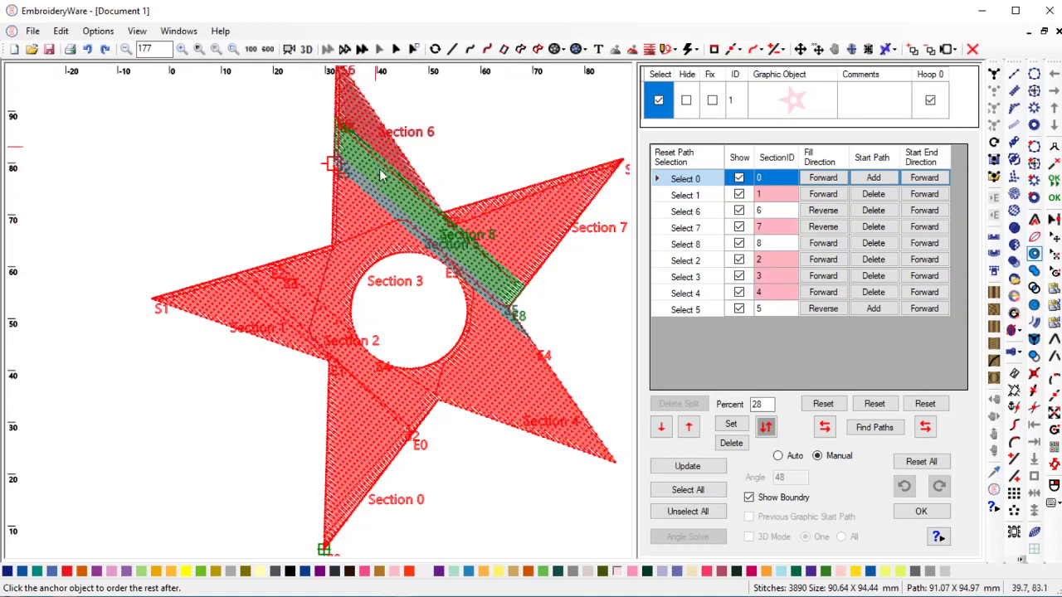
{"action": "left_click", "coordinate": [379, 197]}
{"action": "left_click", "coordinate": [379, 197]}
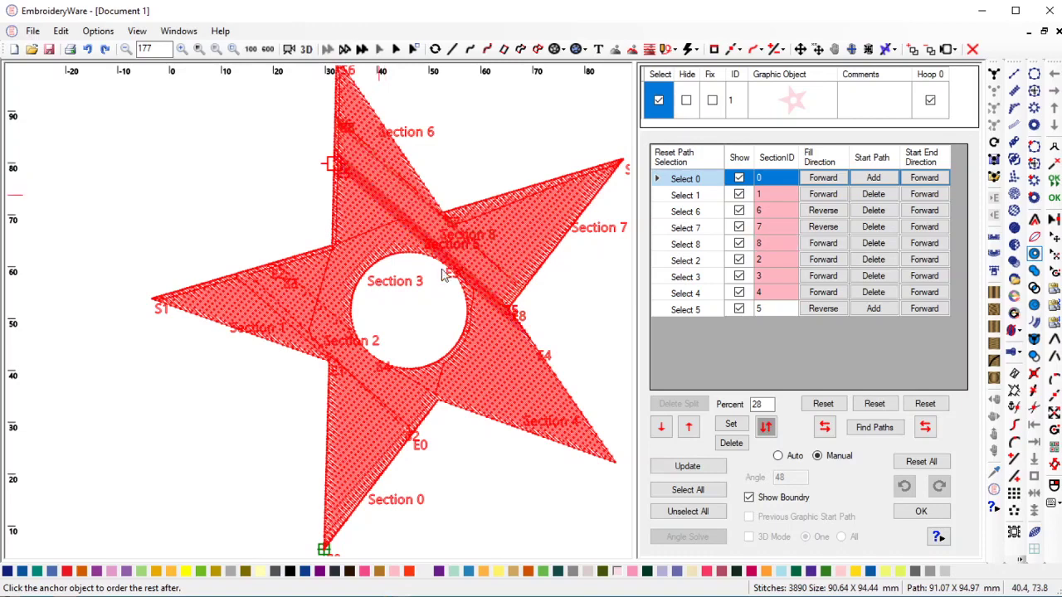
{"action": "left_click", "coordinate": [442, 271]}
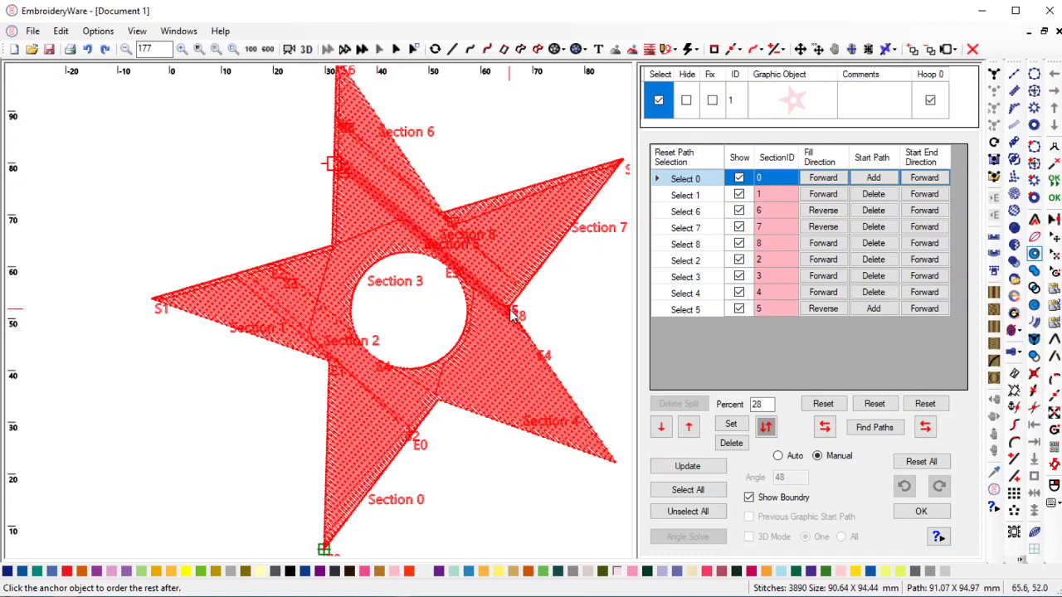
{"action": "left_click", "coordinate": [766, 428]}
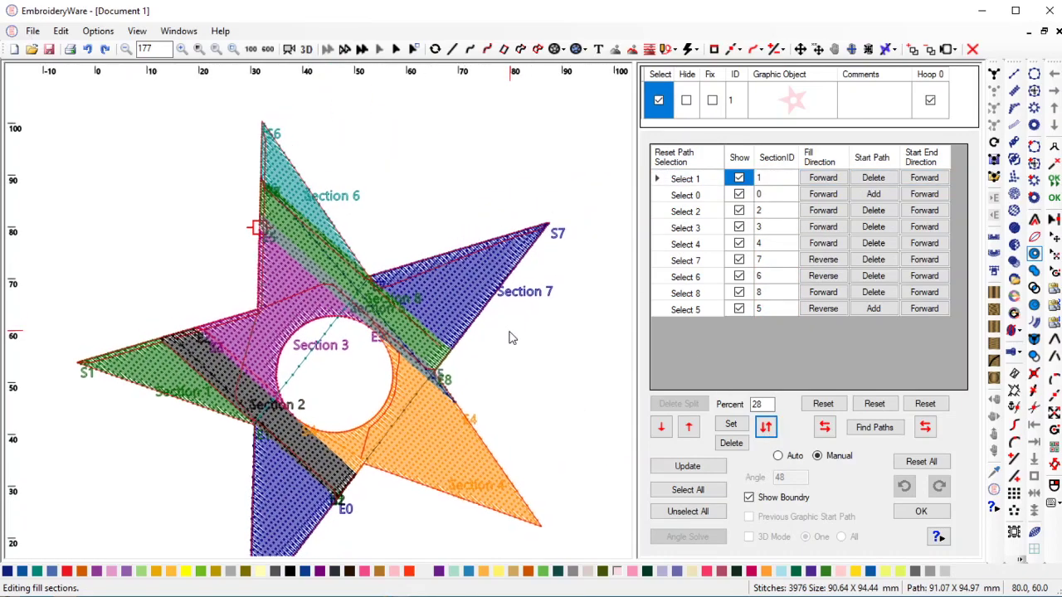
Reset the start paths and the fill directions of all sections
{"action": "scroll", "coordinate": [523, 342], "scroll_direction": "up", "scroll_amount": 3}
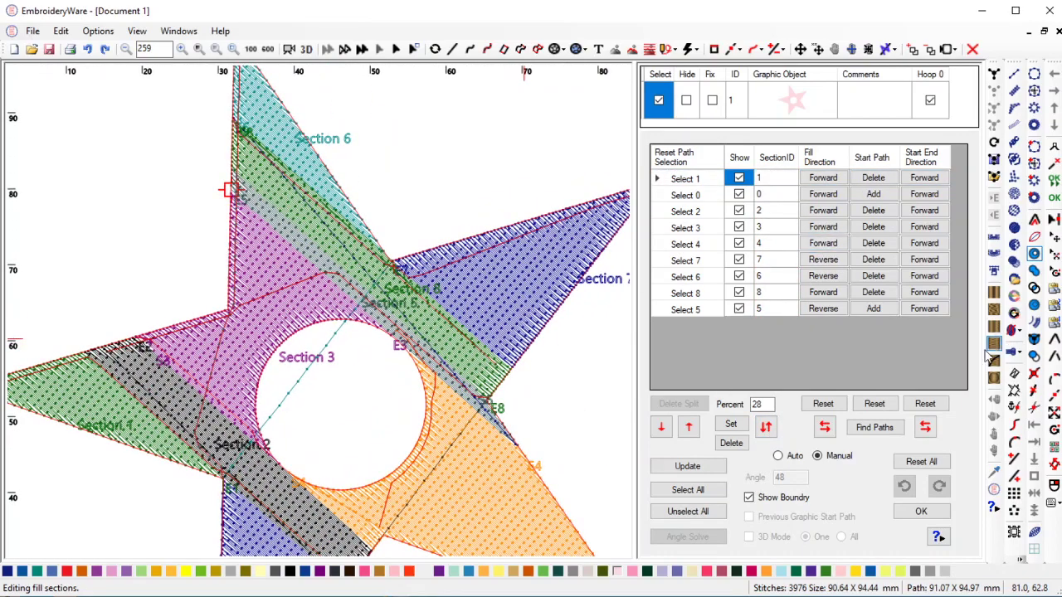
{"action": "left_click", "coordinate": [875, 404]}
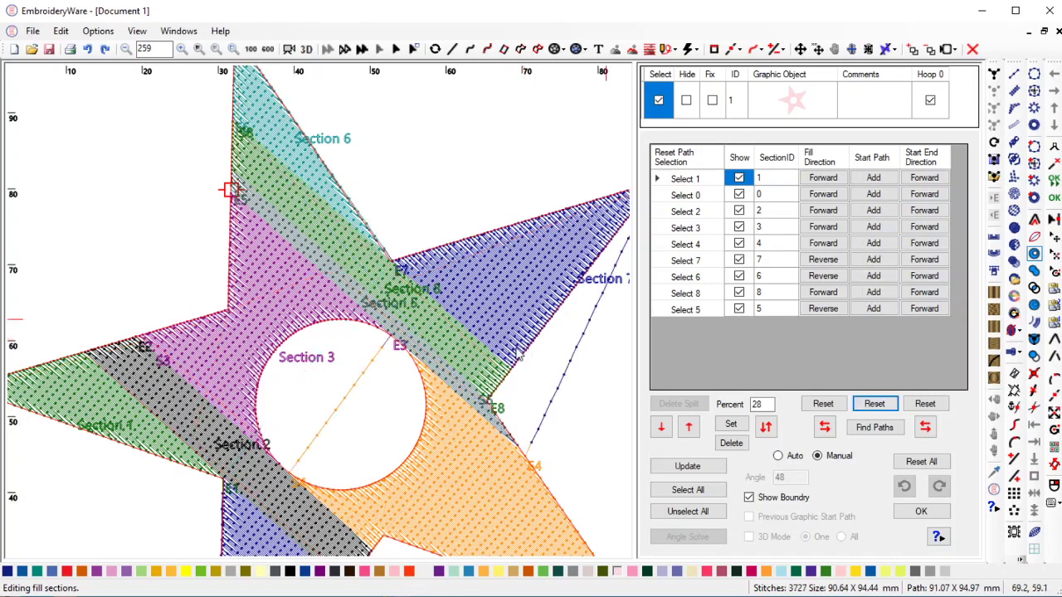
{"action": "left_click_drag", "start_coordinate": [508, 348], "coordinate": [496, 273]}
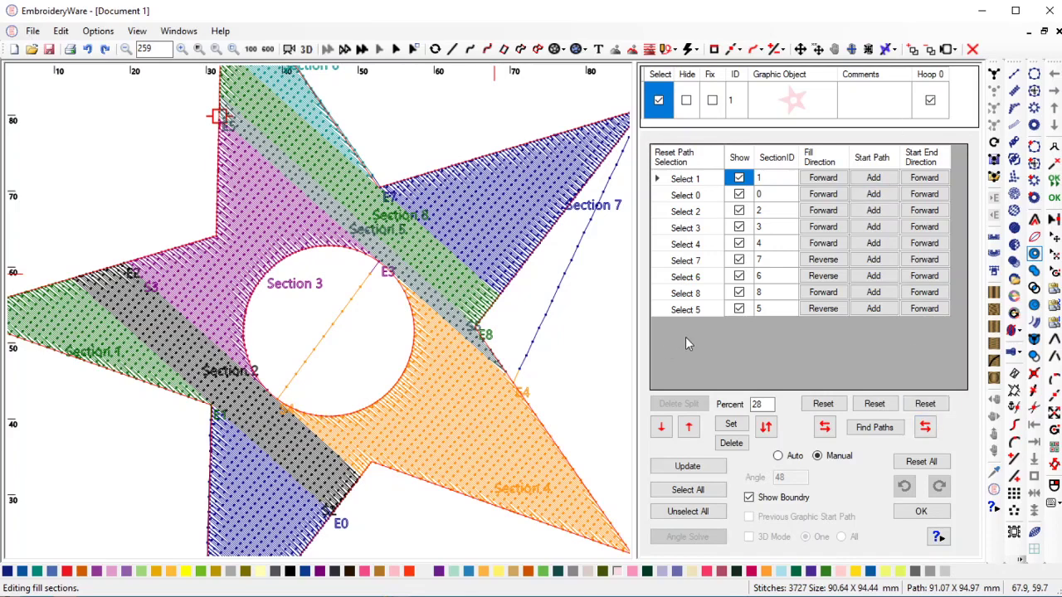
{"action": "left_click_drag", "start_coordinate": [492, 347], "coordinate": [592, 315]}
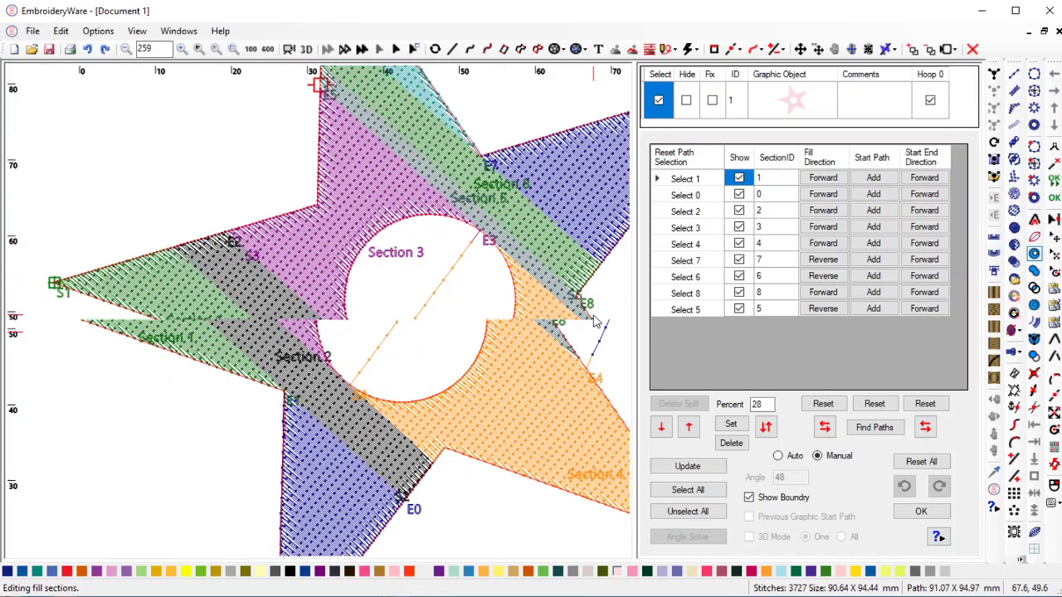
{"action": "left_click", "coordinate": [830, 405]}
{"action": "left_click", "coordinate": [830, 405]}
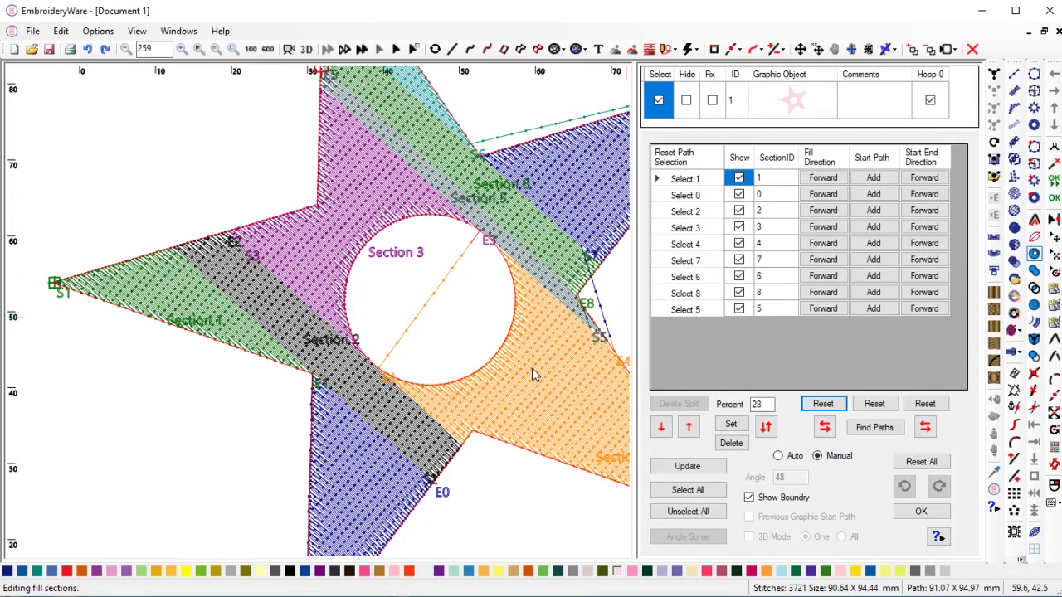
{"action": "scroll", "coordinate": [532, 367], "scroll_direction": "down", "scroll_amount": 4}
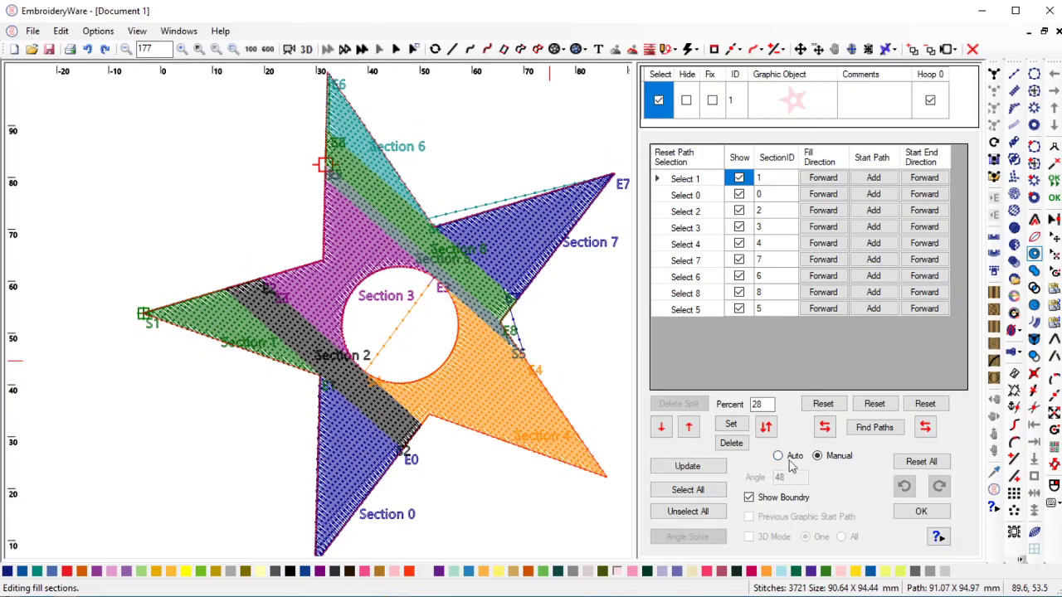
Repeat the manual ordering by picking sections 1, 0, 2, 3, 4, 7, 6, 8 and 5 on the star
{"action": "left_click", "coordinate": [766, 427]}
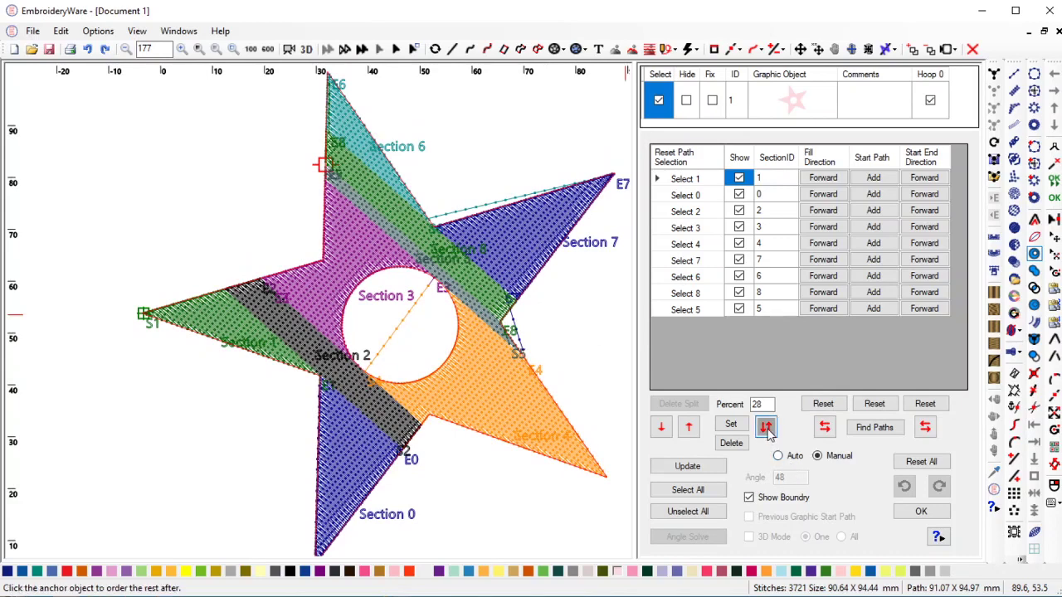
{"action": "left_click", "coordinate": [200, 326]}
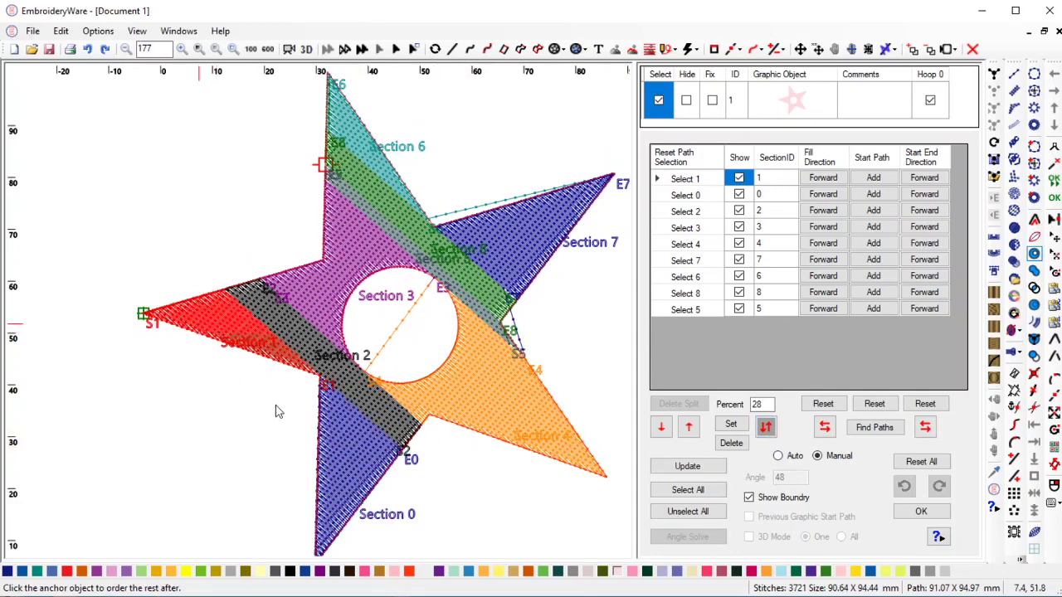
{"action": "left_click", "coordinate": [343, 498]}
{"action": "left_click", "coordinate": [291, 330]}
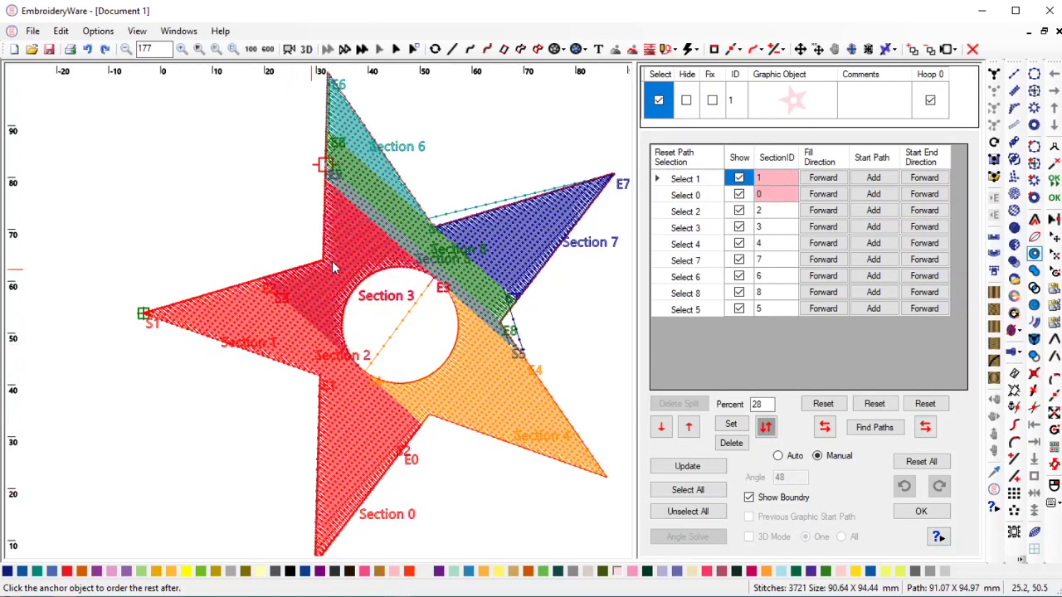
{"action": "left_click", "coordinate": [337, 267]}
{"action": "left_click", "coordinate": [508, 428]}
{"action": "left_click", "coordinate": [520, 237]}
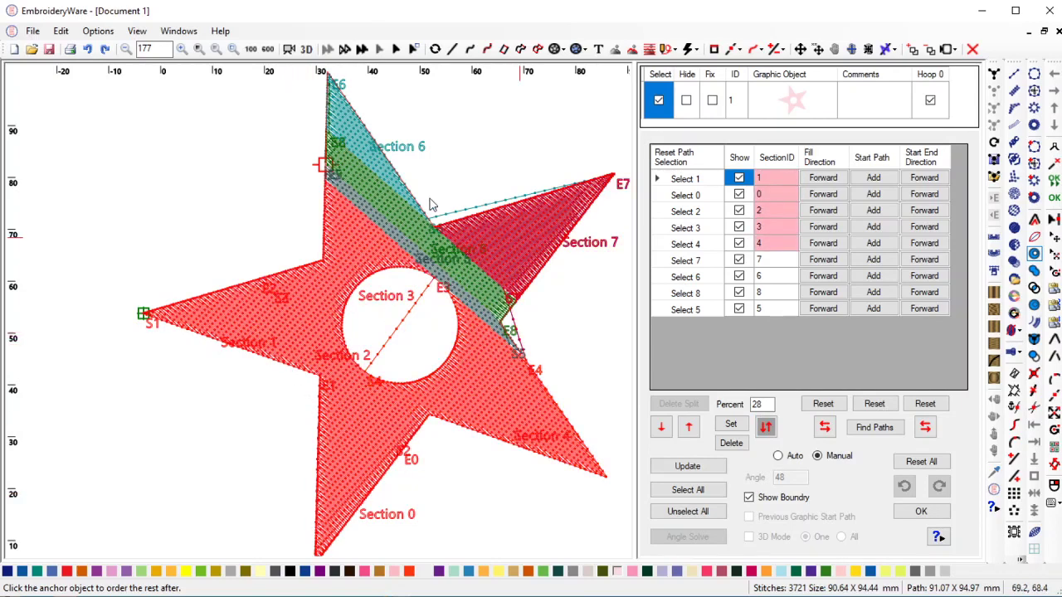
{"action": "left_click", "coordinate": [382, 197]}
{"action": "left_click", "coordinate": [380, 204]}
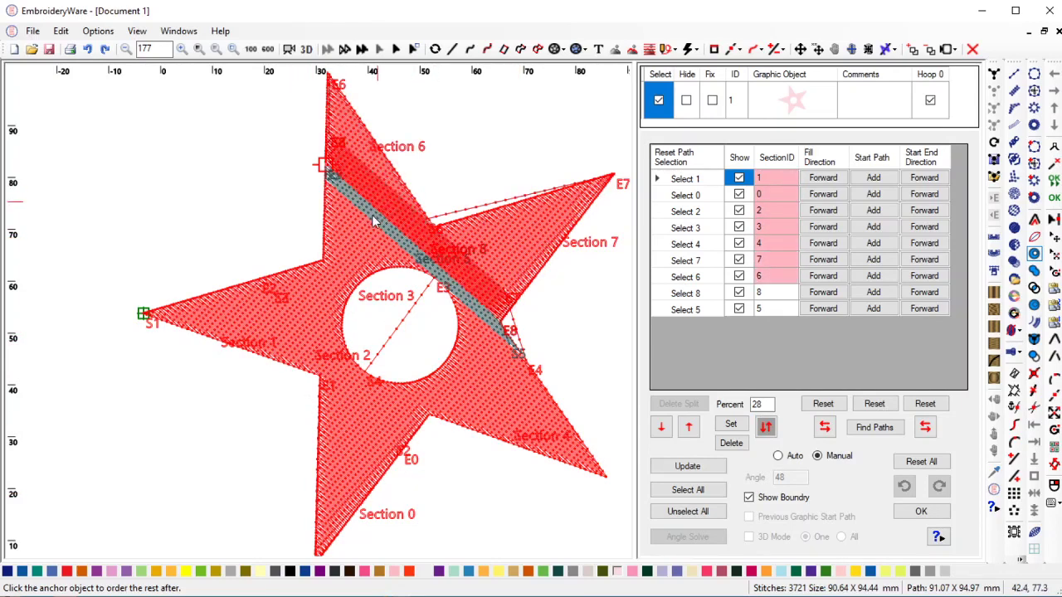
{"action": "left_click", "coordinate": [375, 217]}
{"action": "left_click", "coordinate": [766, 426]}
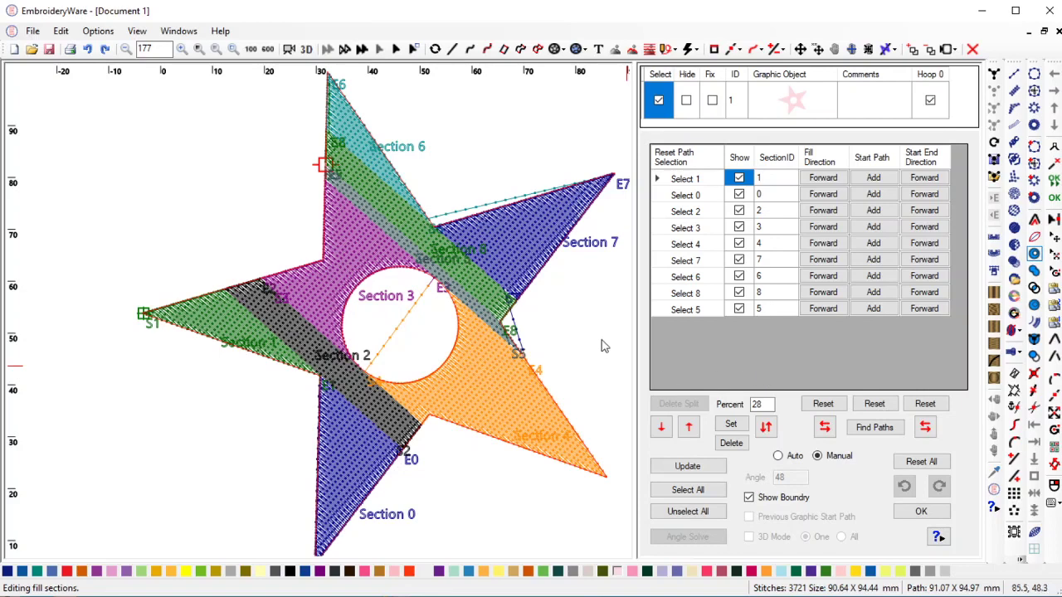
Reverse the fill direction of sections 6, 7 and 8
{"action": "scroll", "coordinate": [594, 369], "scroll_direction": "up", "scroll_amount": 2}
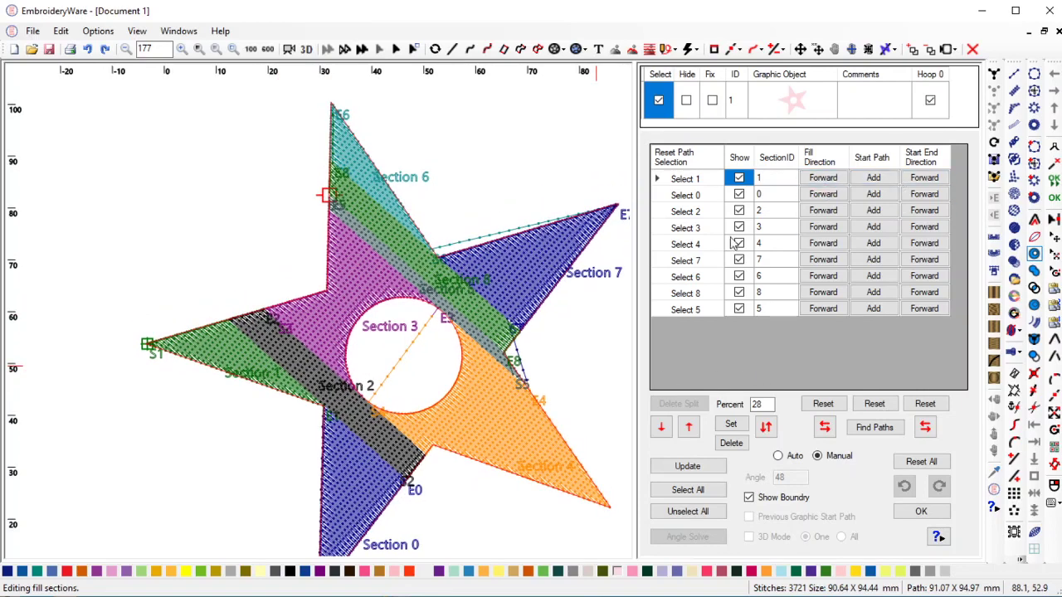
{"action": "left_click", "coordinate": [825, 428]}
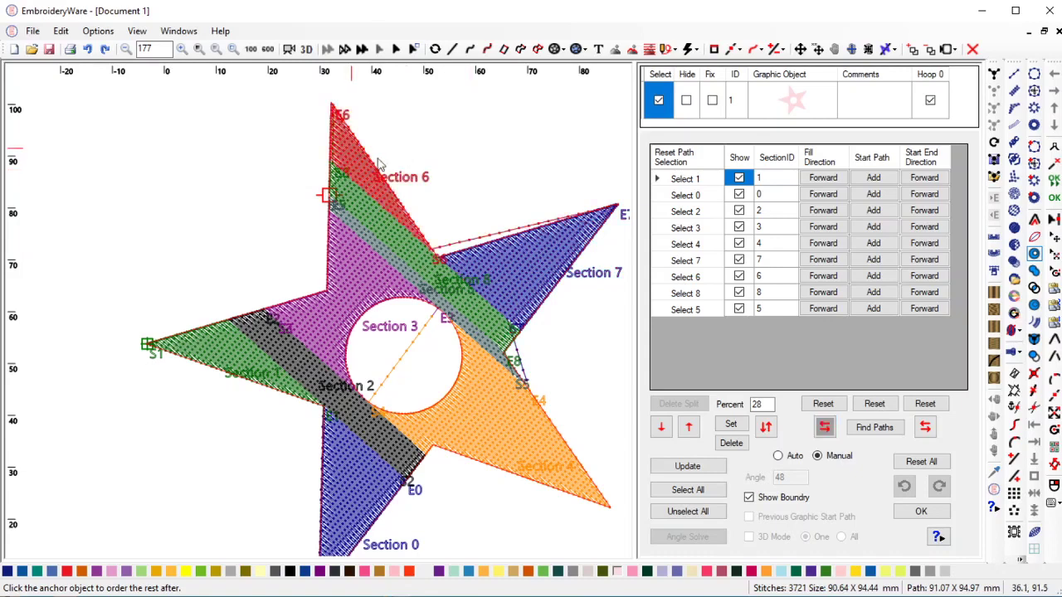
{"action": "left_click", "coordinate": [377, 163]}
{"action": "left_click", "coordinate": [603, 161]}
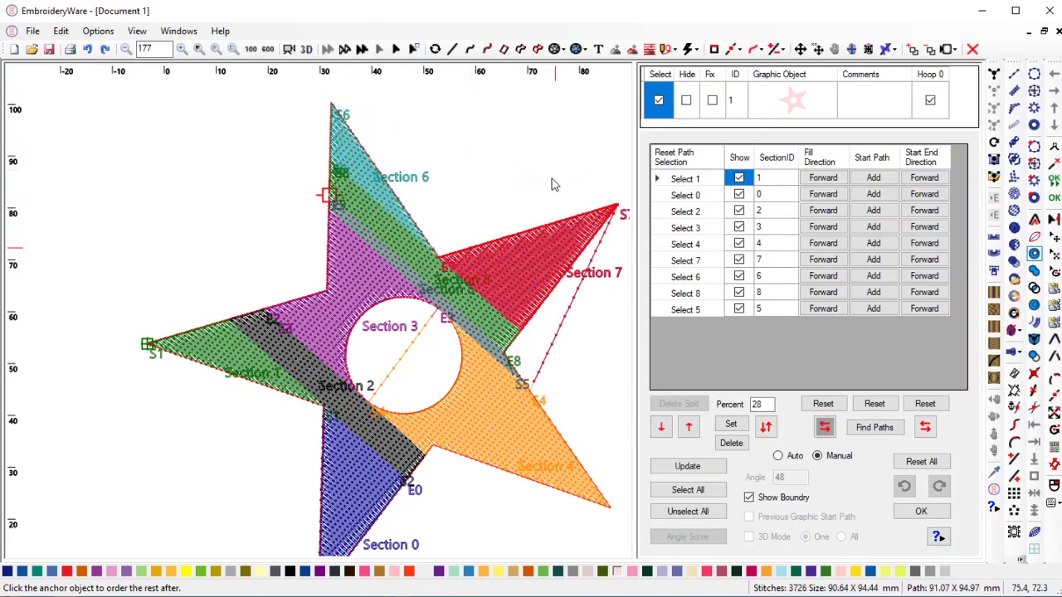
{"action": "left_click", "coordinate": [417, 268]}
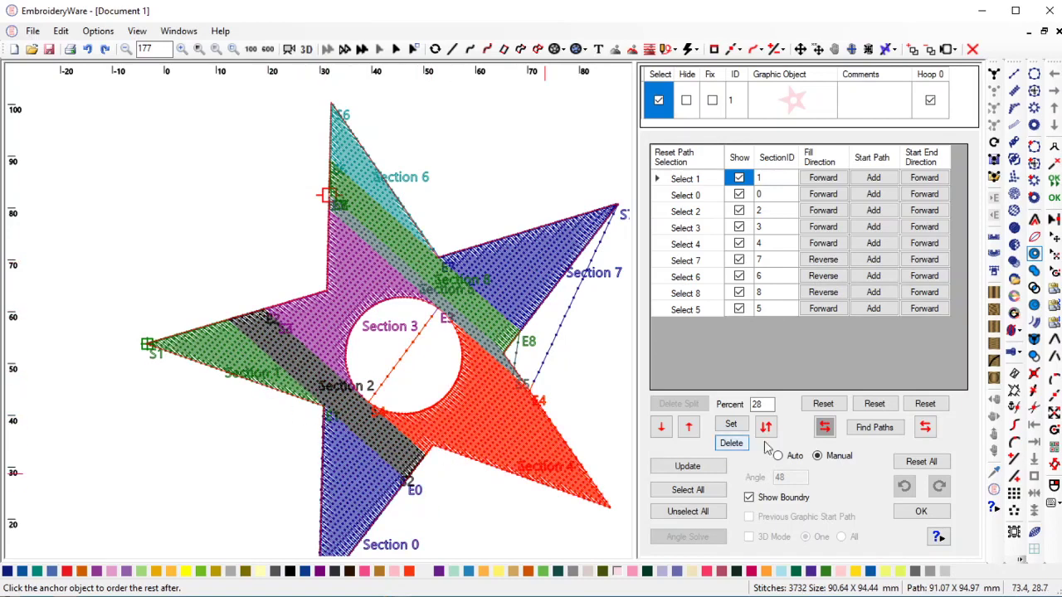
{"action": "left_click", "coordinate": [822, 441]}
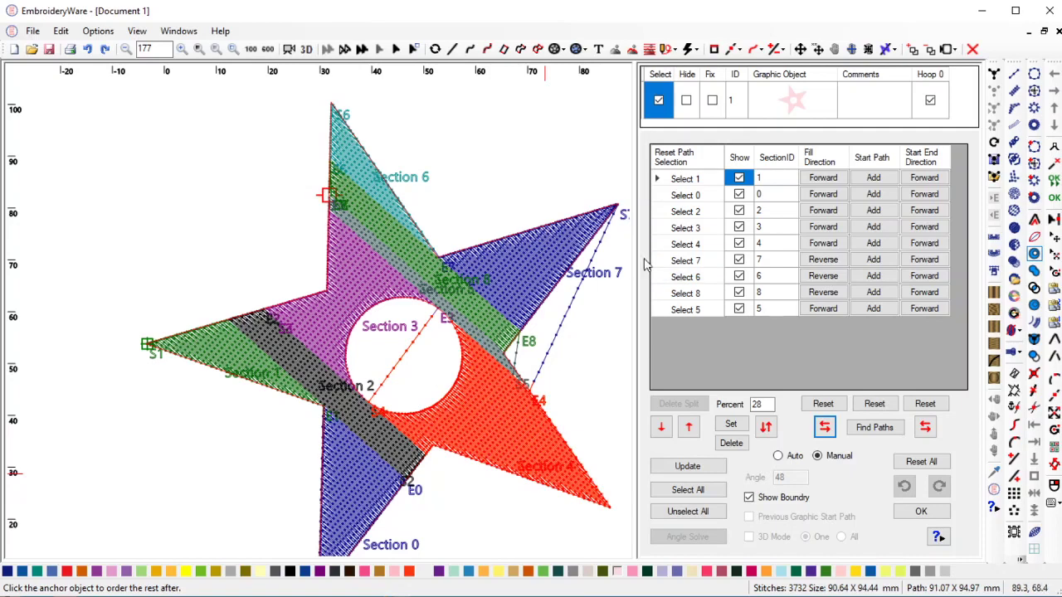
{"action": "left_click", "coordinate": [545, 432]}
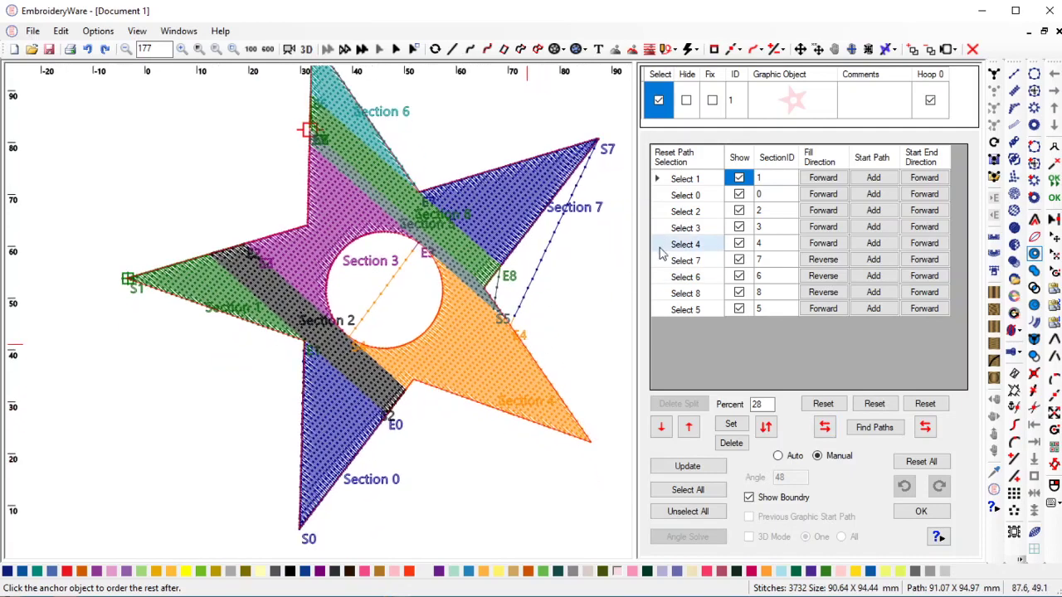
Show only section 1 of the fill, with the star's boundary displayed
{"action": "left_click", "coordinate": [693, 182]}
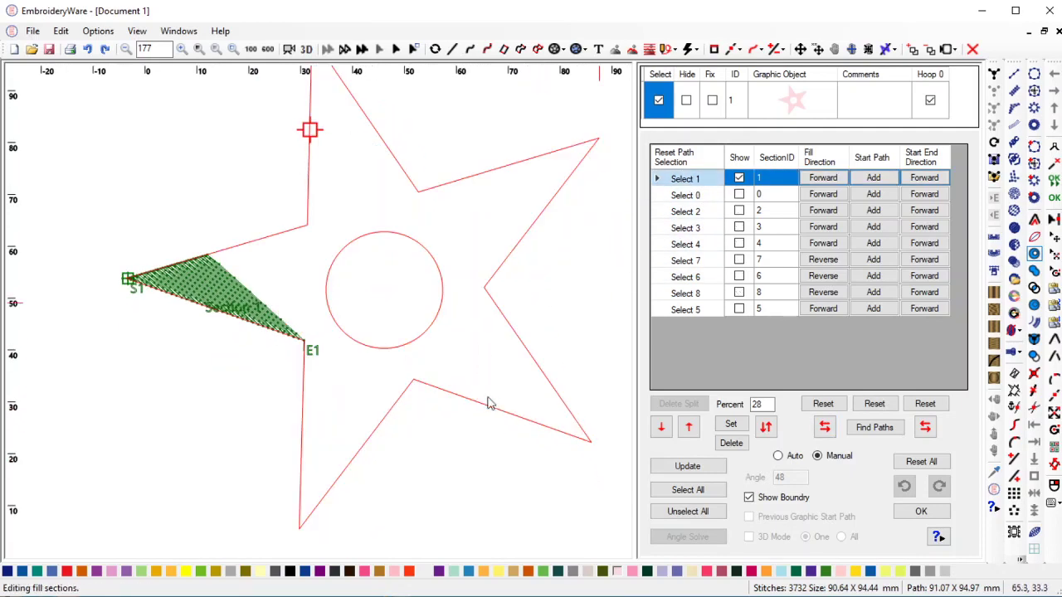
{"action": "left_click", "coordinate": [749, 498]}
{"action": "left_click", "coordinate": [749, 498]}
{"action": "left_click", "coordinate": [749, 497]}
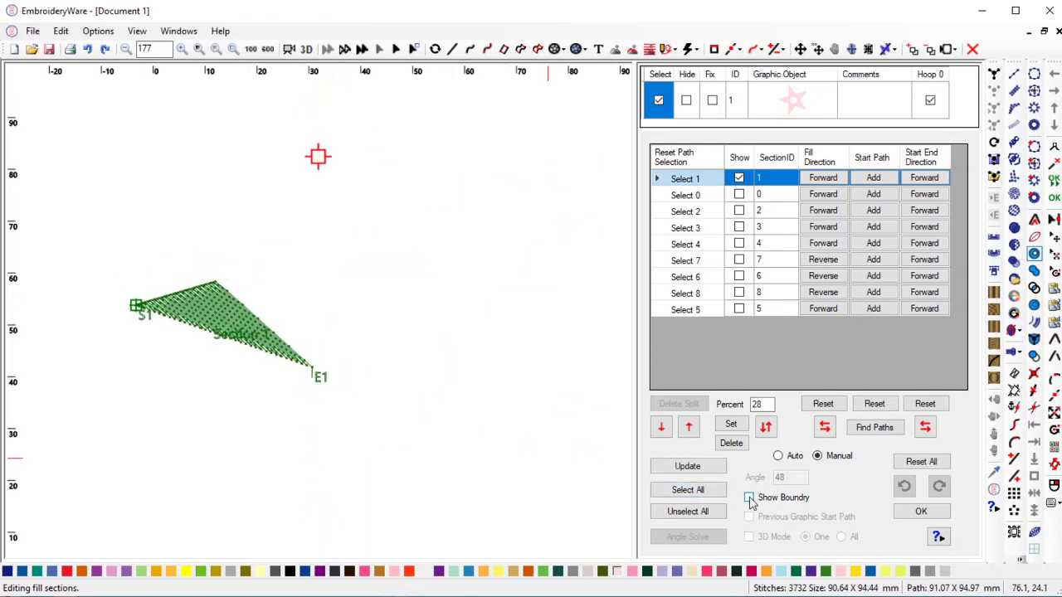
{"action": "left_click", "coordinate": [749, 498]}
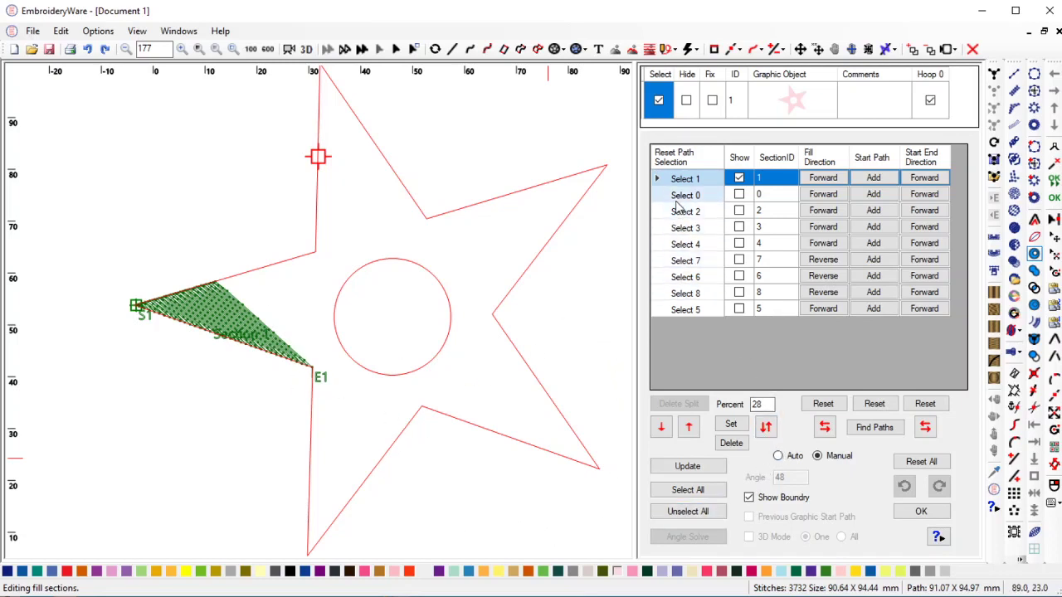
Show section 0 and draw its start path from the end of section 1 through the star's unfilled interior
{"action": "left_click", "coordinate": [679, 198]}
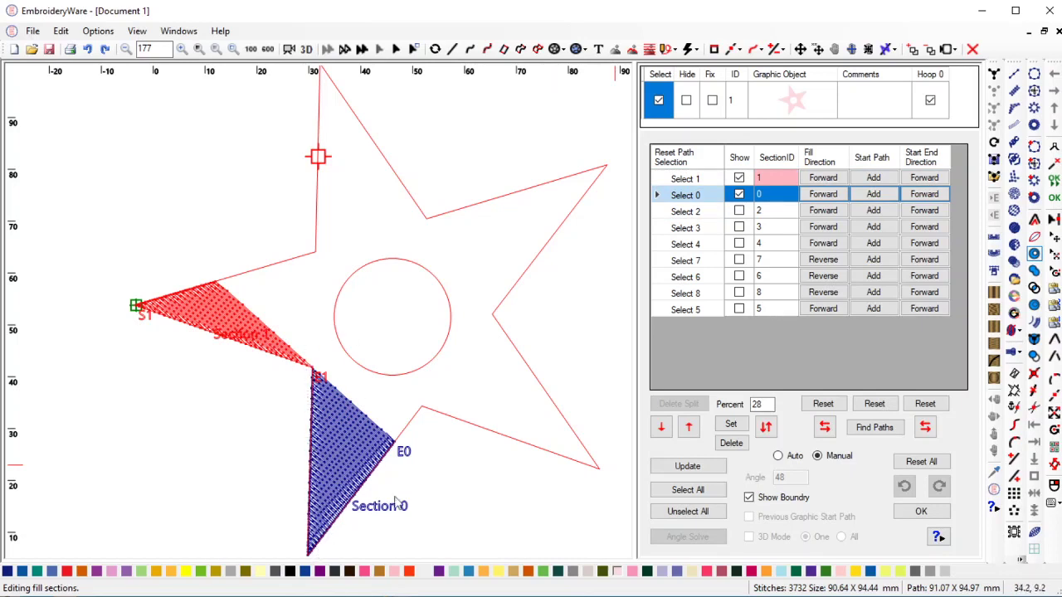
{"action": "left_click", "coordinate": [867, 196]}
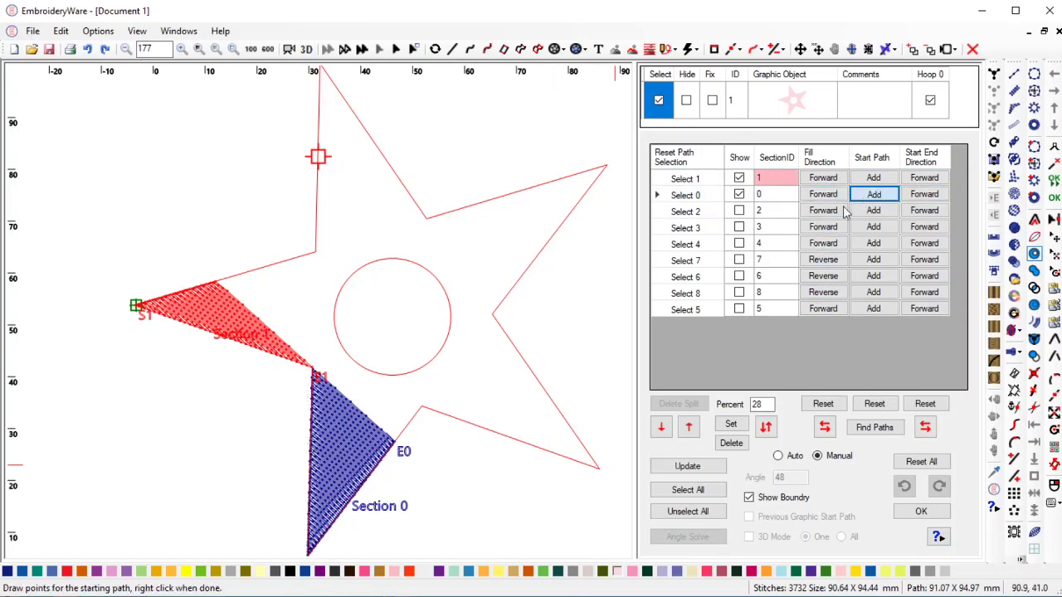
{"action": "right_click", "coordinate": [401, 374]}
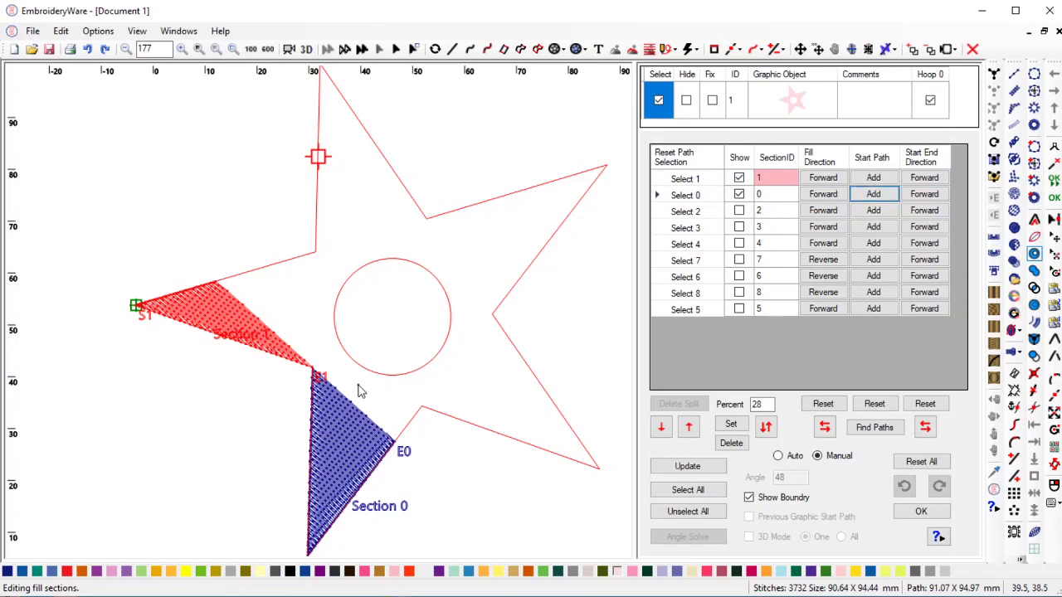
{"action": "left_click", "coordinate": [367, 389]}
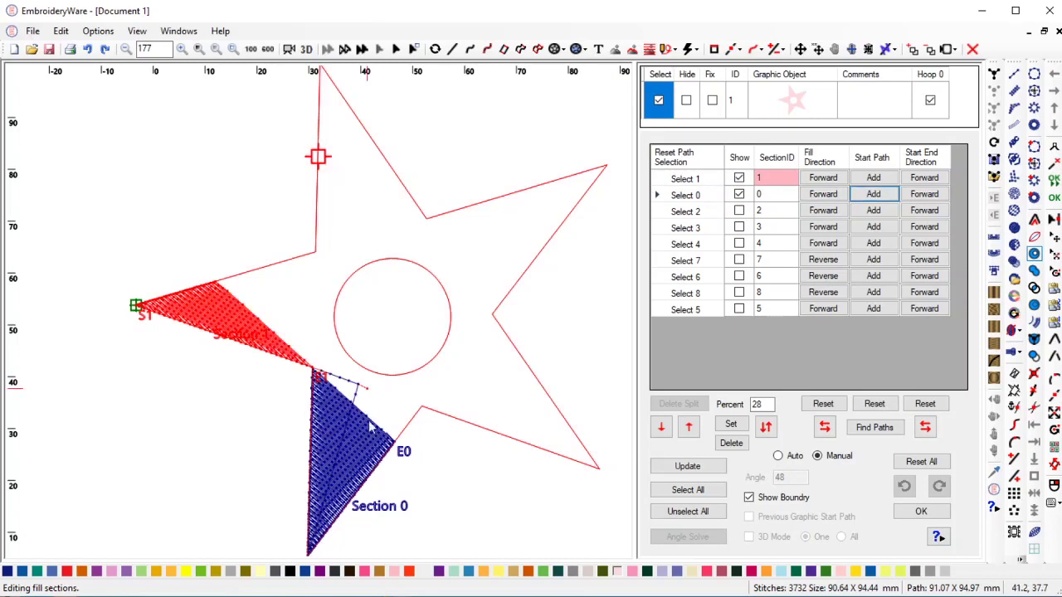
{"action": "right_click", "coordinate": [372, 490]}
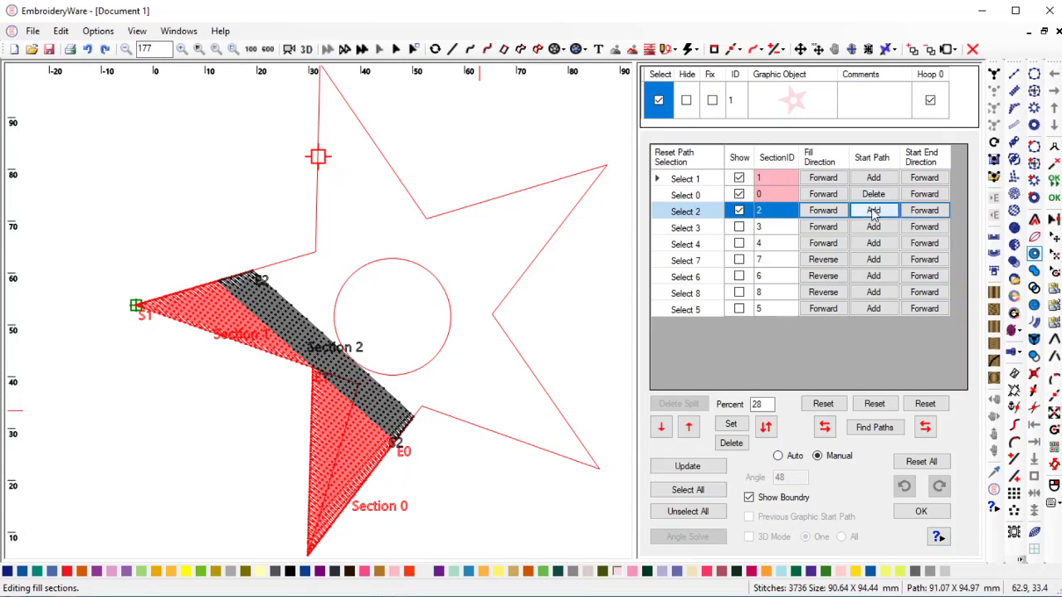
Show sections 3 and 4 in the fill and reverse the start/end direction of section 4
{"action": "left_click", "coordinate": [698, 234]}
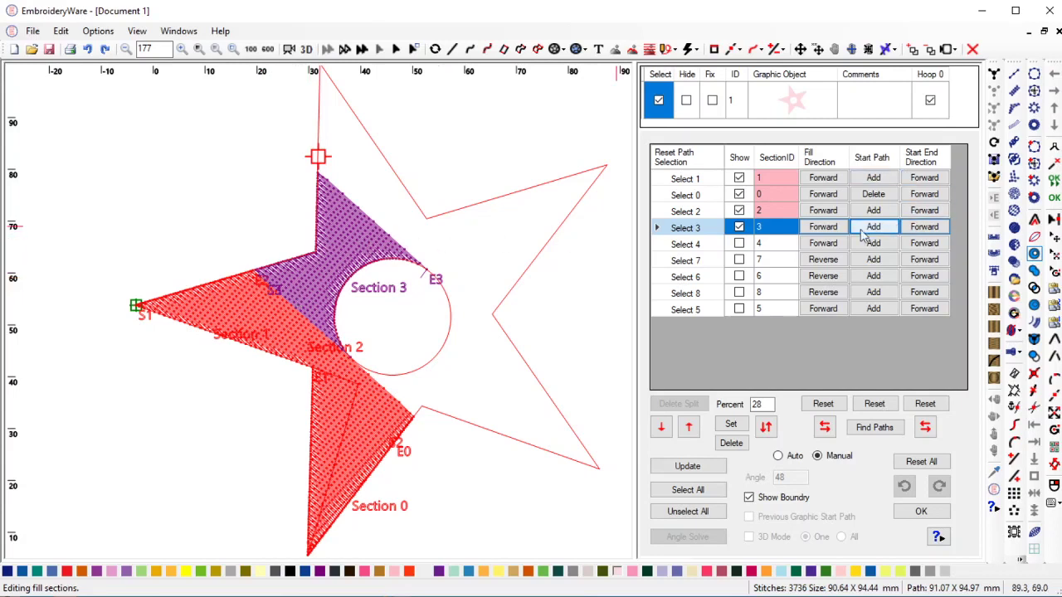
{"action": "left_click", "coordinate": [695, 245]}
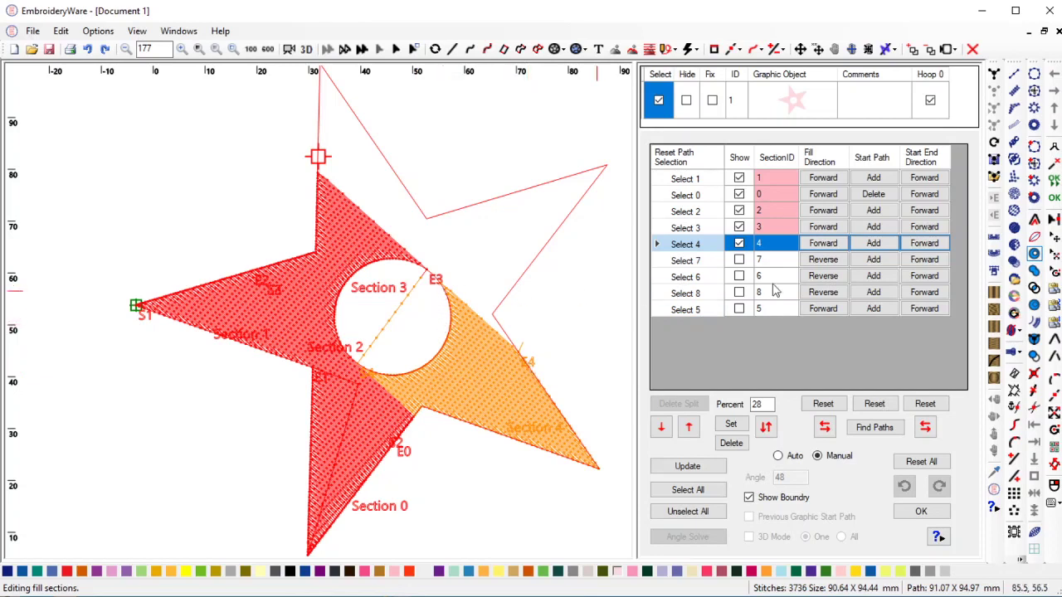
{"action": "left_click", "coordinate": [931, 246]}
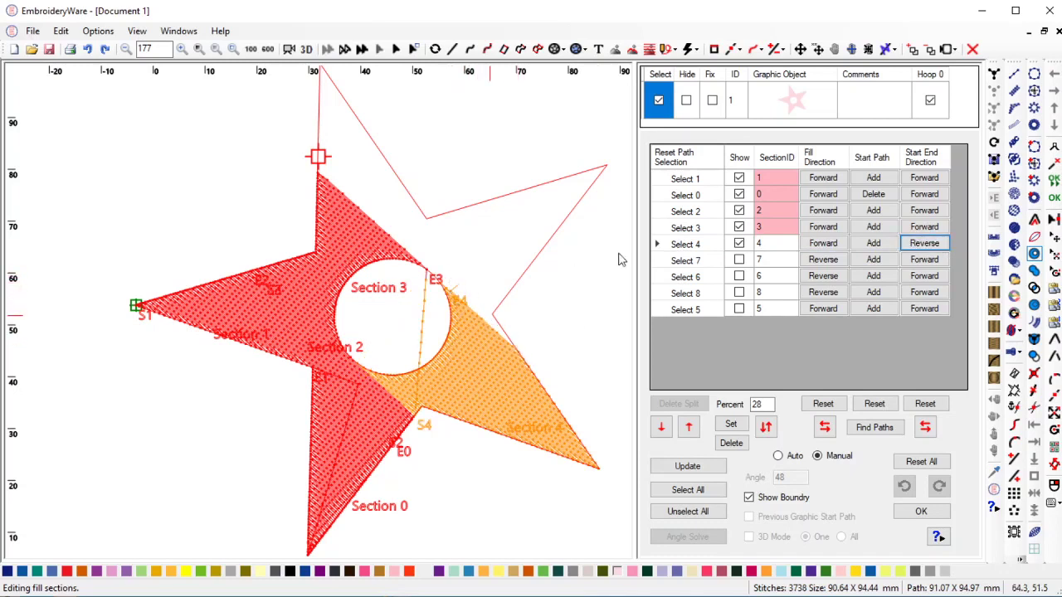
Draw a start path for section 4 from the end of section 3 around the circular hole
{"action": "left_click", "coordinate": [872, 246]}
{"action": "left_click", "coordinate": [448, 267]}
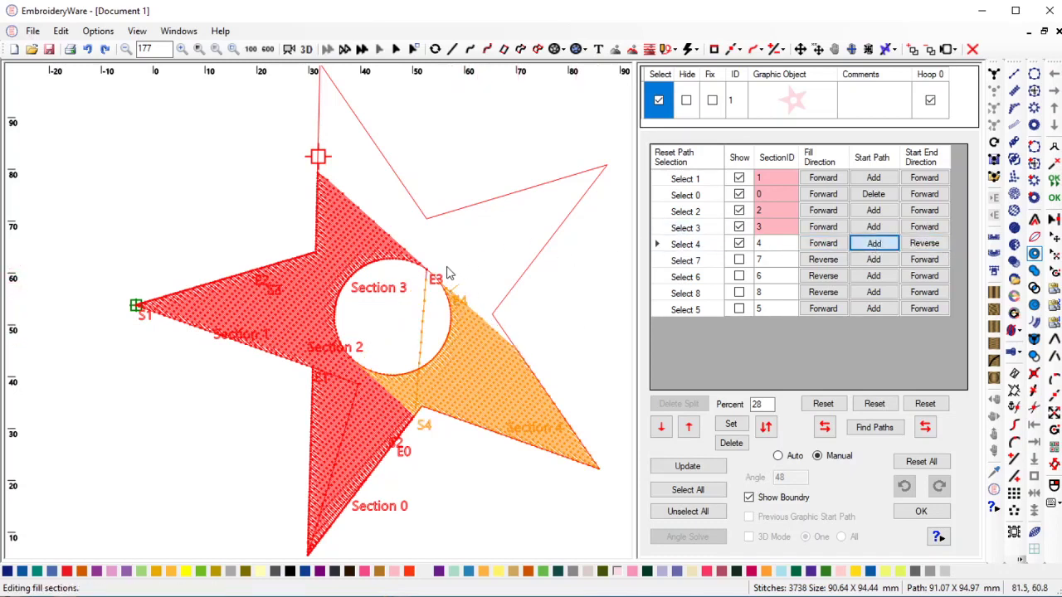
{"action": "left_click", "coordinate": [473, 301]}
{"action": "right_click", "coordinate": [473, 301]}
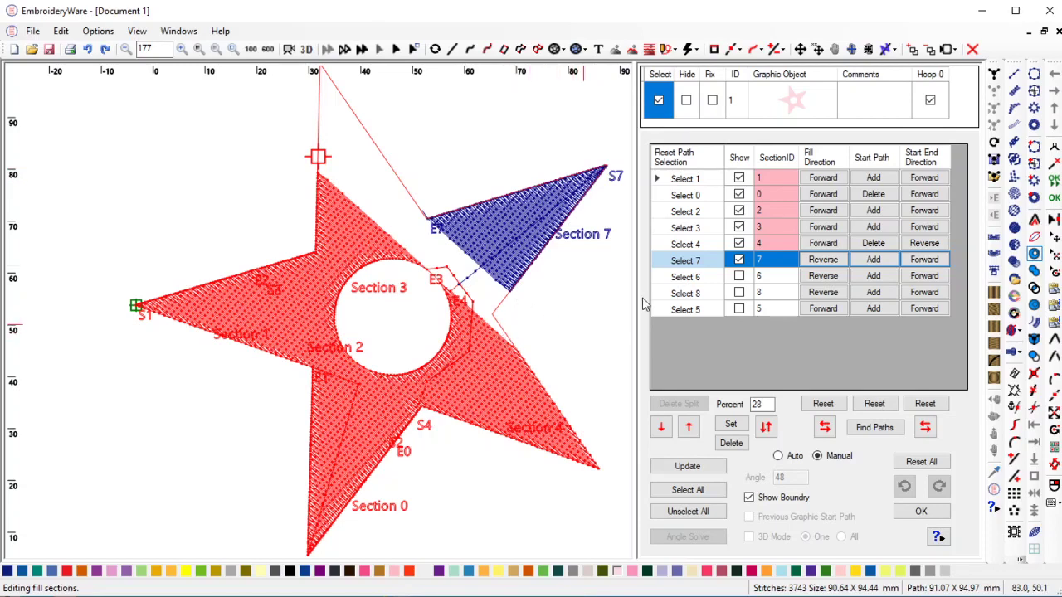
Show section 6 and draw its start path from the end of section 7 through the uncovered band beside it
{"action": "left_click", "coordinate": [676, 282]}
{"action": "left_click", "coordinate": [739, 277]}
{"action": "scroll", "coordinate": [521, 235], "scroll_direction": "up", "scroll_amount": 3}
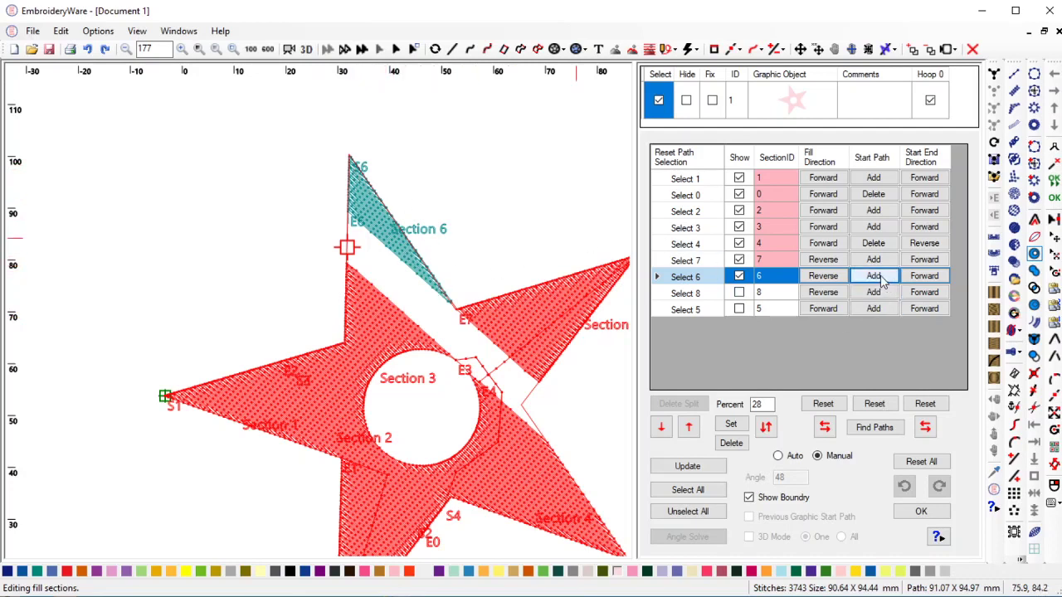
{"action": "left_click", "coordinate": [874, 276]}
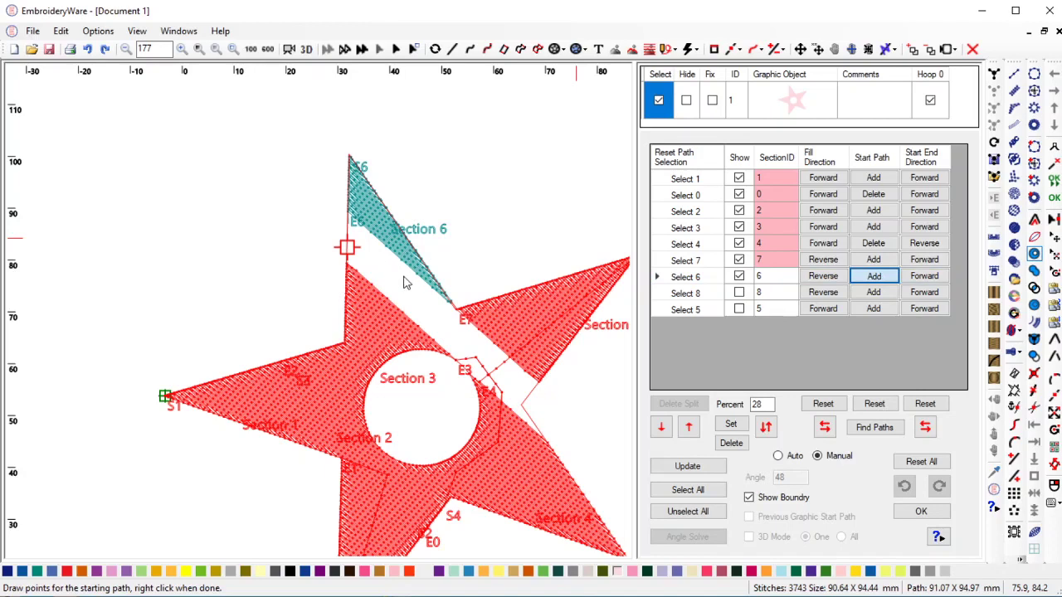
{"action": "right_click", "coordinate": [404, 284]}
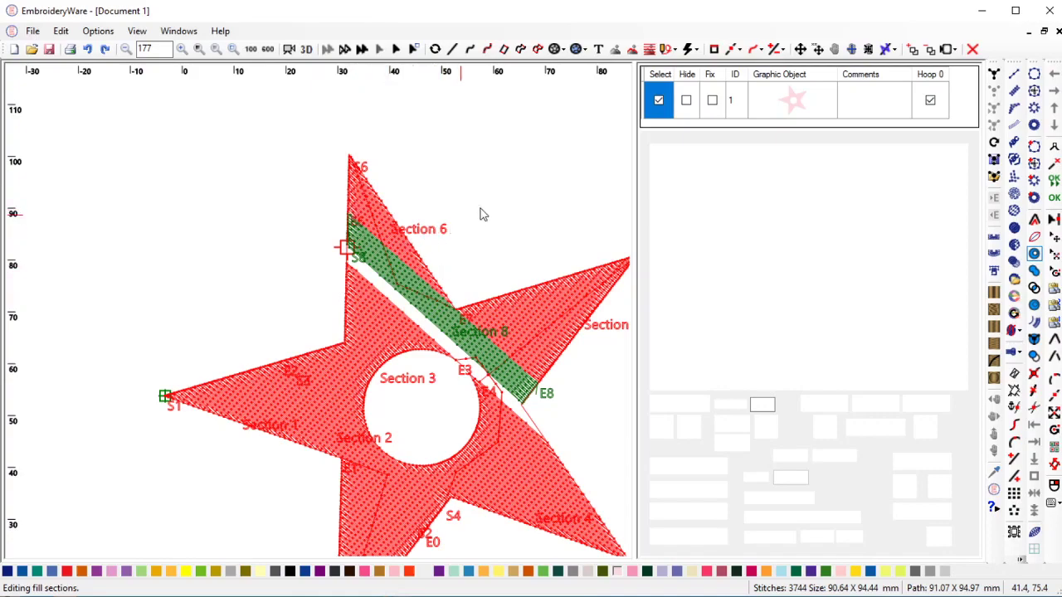
Inspect where section 8 starts and ends, and set its fill direction to Forward
{"action": "scroll", "coordinate": [373, 253], "scroll_direction": "up", "scroll_amount": 1}
{"action": "scroll", "coordinate": [372, 253], "scroll_direction": "up", "scroll_amount": 1}
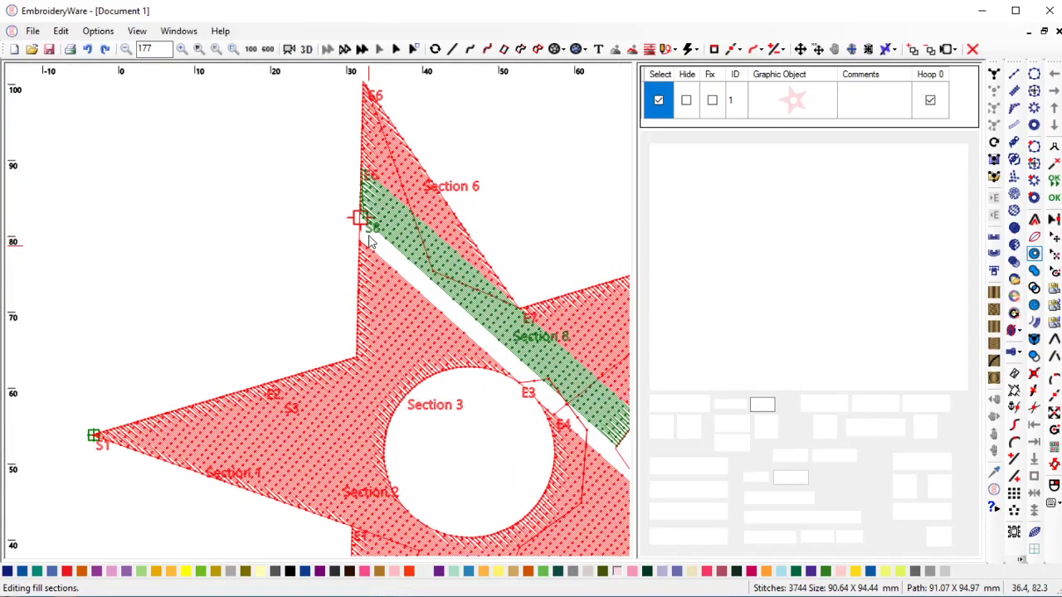
{"action": "scroll", "coordinate": [524, 394], "scroll_direction": "up", "scroll_amount": 1}
{"action": "scroll", "coordinate": [524, 394], "scroll_direction": "up", "scroll_amount": 3}
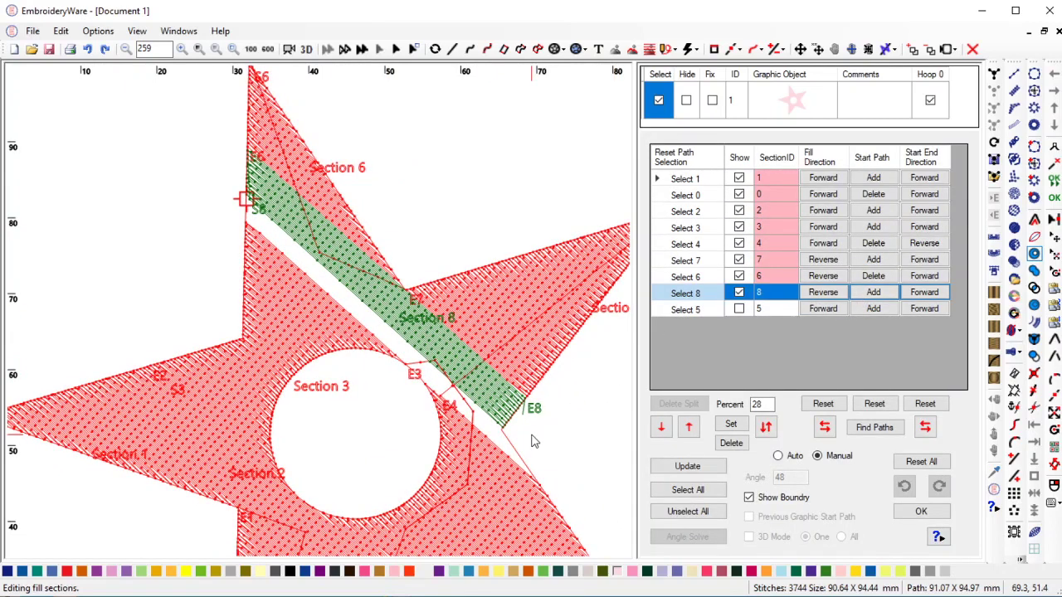
{"action": "left_click_drag", "start_coordinate": [542, 415], "coordinate": [442, 431]}
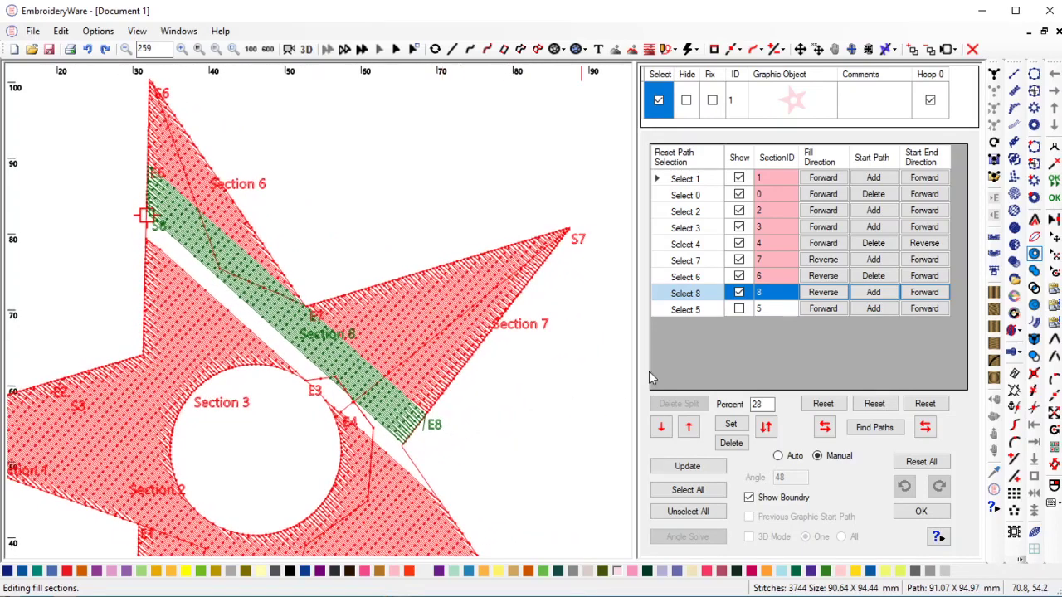
{"action": "left_click", "coordinate": [842, 297]}
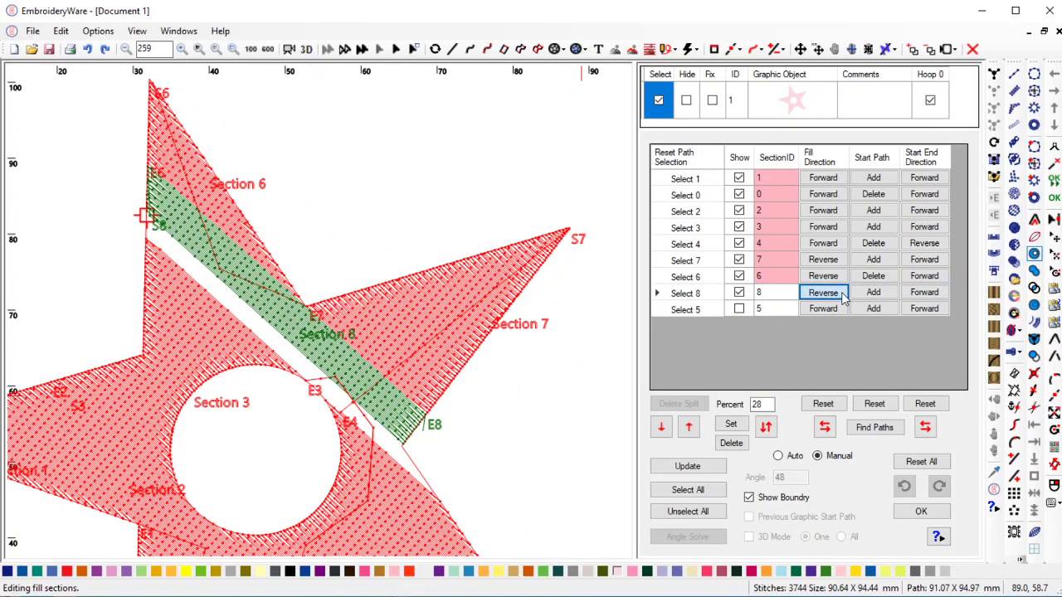
{"action": "left_click", "coordinate": [843, 297]}
{"action": "left_click_drag", "start_coordinate": [455, 451], "coordinate": [490, 437]}
{"action": "left_click_drag", "start_coordinate": [335, 237], "coordinate": [380, 239]}
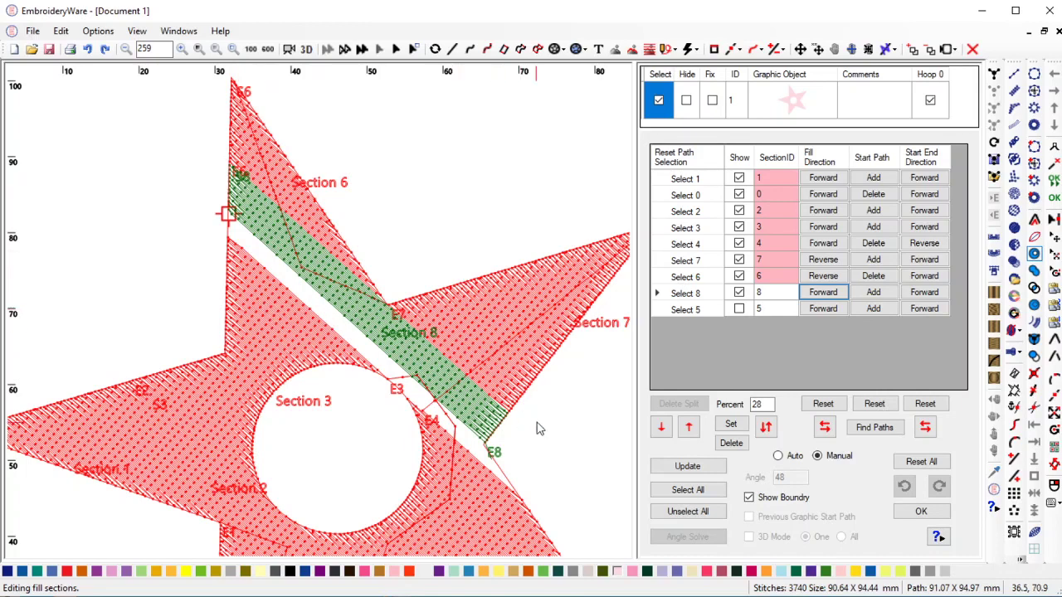
{"action": "left_click_drag", "start_coordinate": [537, 422], "coordinate": [530, 415]}
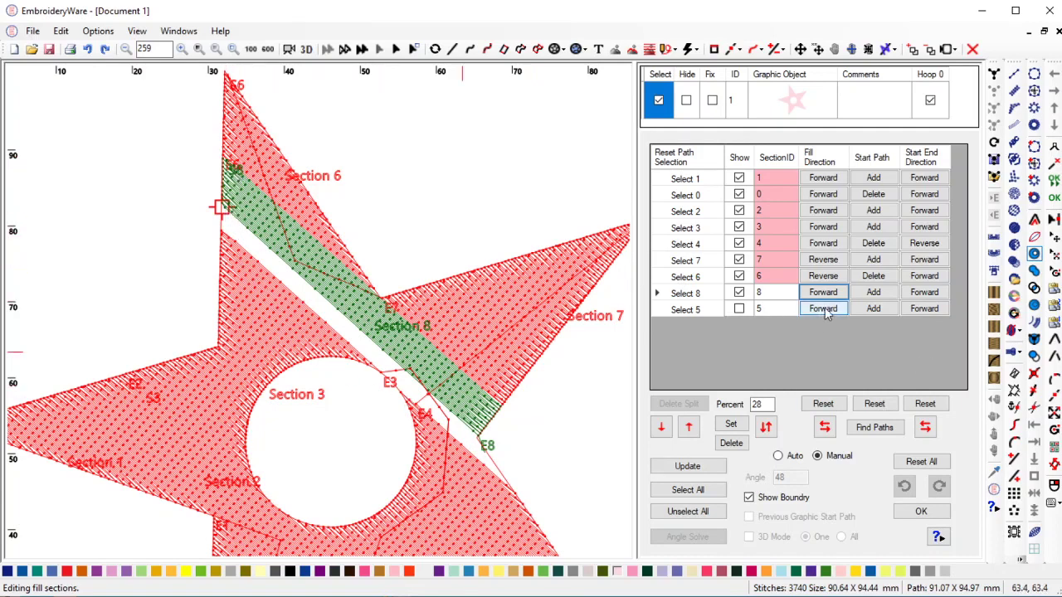
Show section 5 and set both its fill direction and its start/end direction to Reverse
{"action": "left_click", "coordinate": [685, 309]}
{"action": "left_click", "coordinate": [692, 313]}
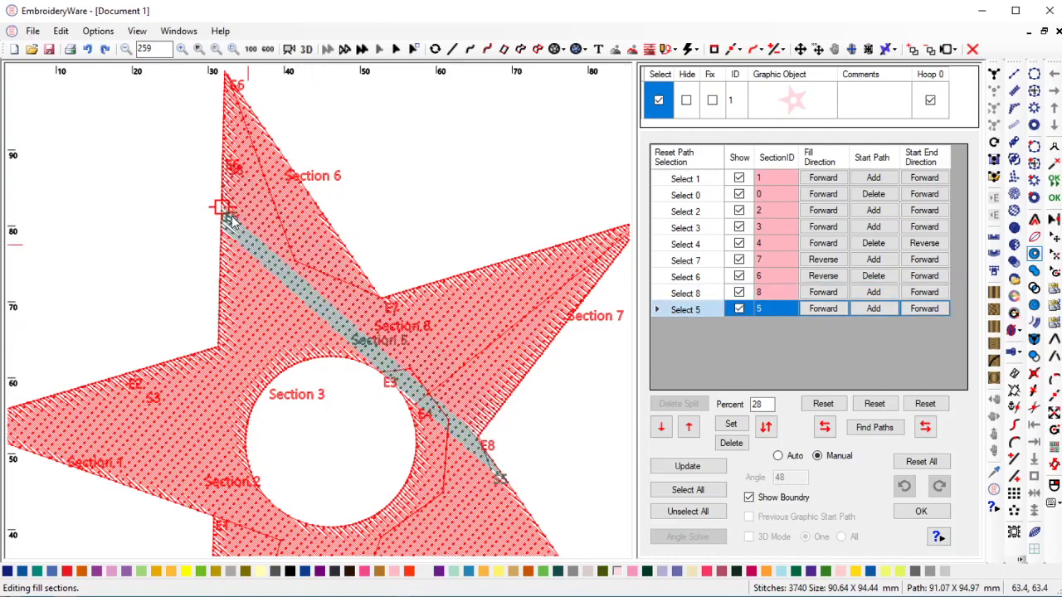
{"action": "left_click", "coordinate": [830, 310]}
{"action": "left_click", "coordinate": [830, 309]}
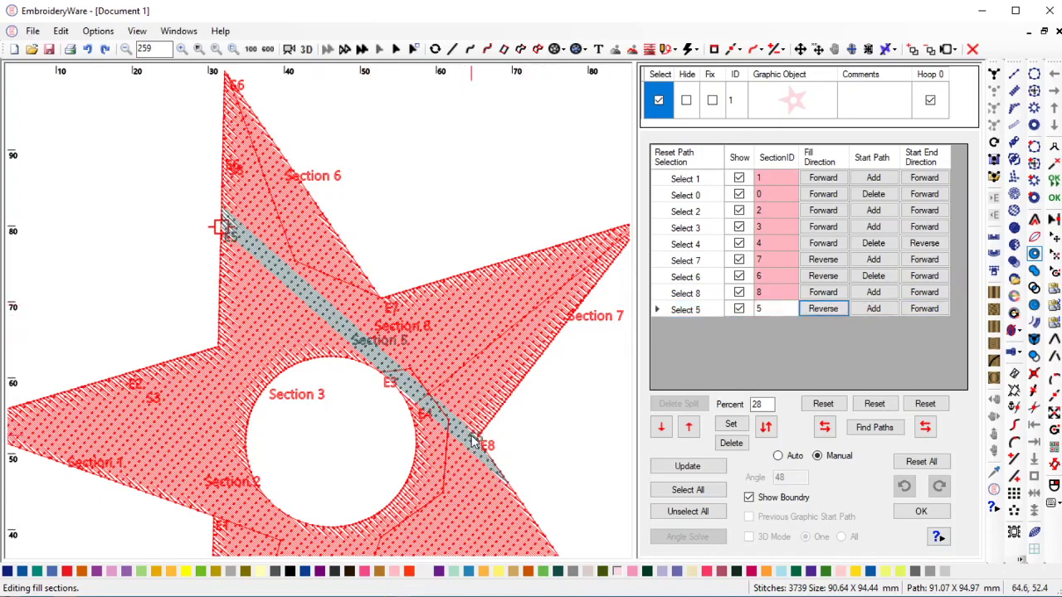
{"action": "left_click", "coordinate": [933, 311]}
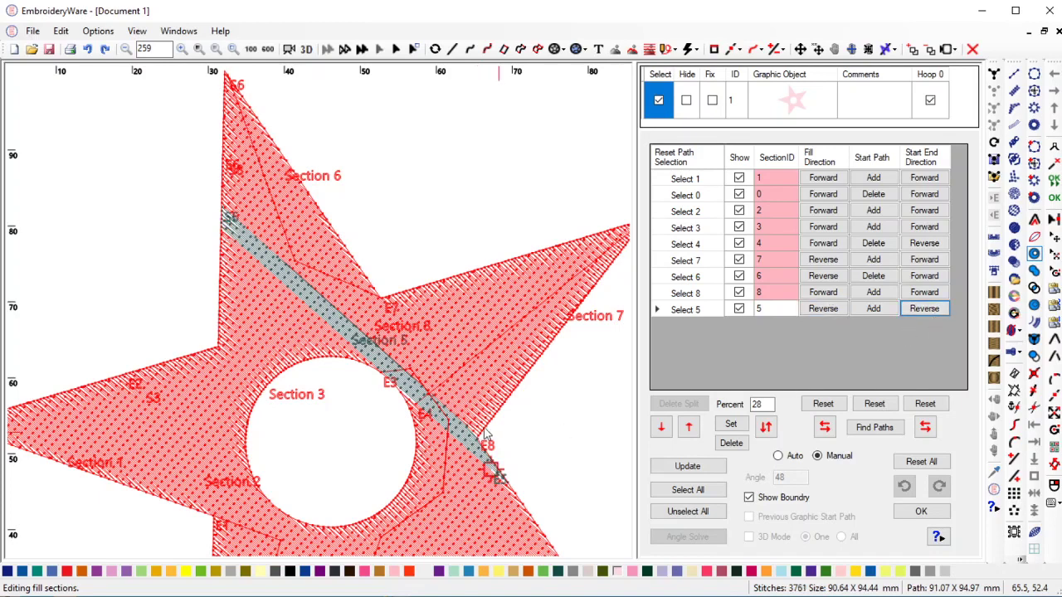
{"action": "left_click_drag", "start_coordinate": [524, 443], "coordinate": [520, 435]}
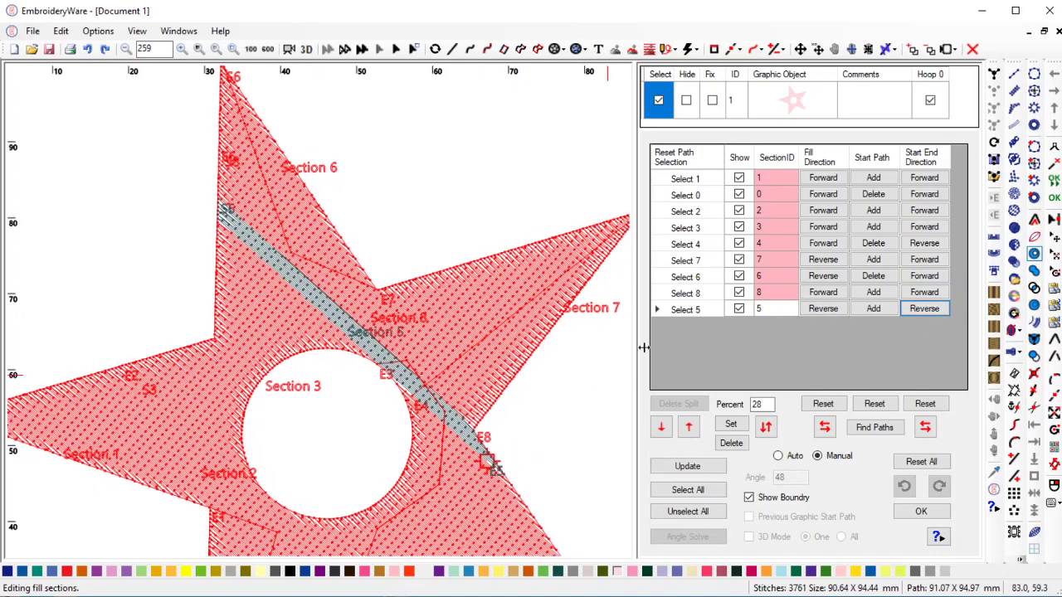
Compare section 5 with section 8, and set section 5 to a Forward fill direction with a Reverse start/end direction
{"action": "left_click", "coordinate": [687, 297]}
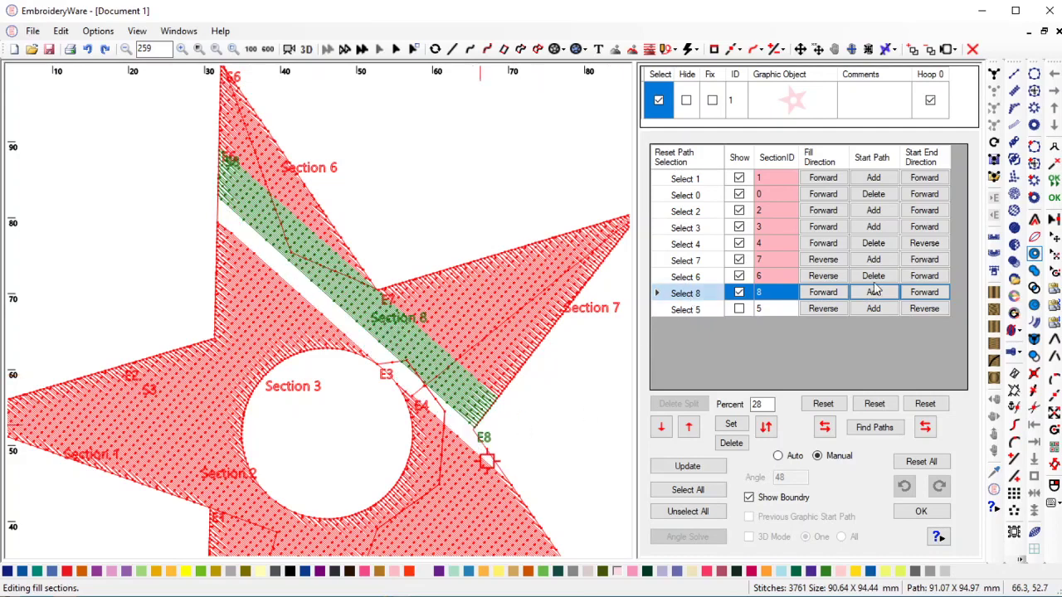
{"action": "left_click", "coordinate": [687, 309]}
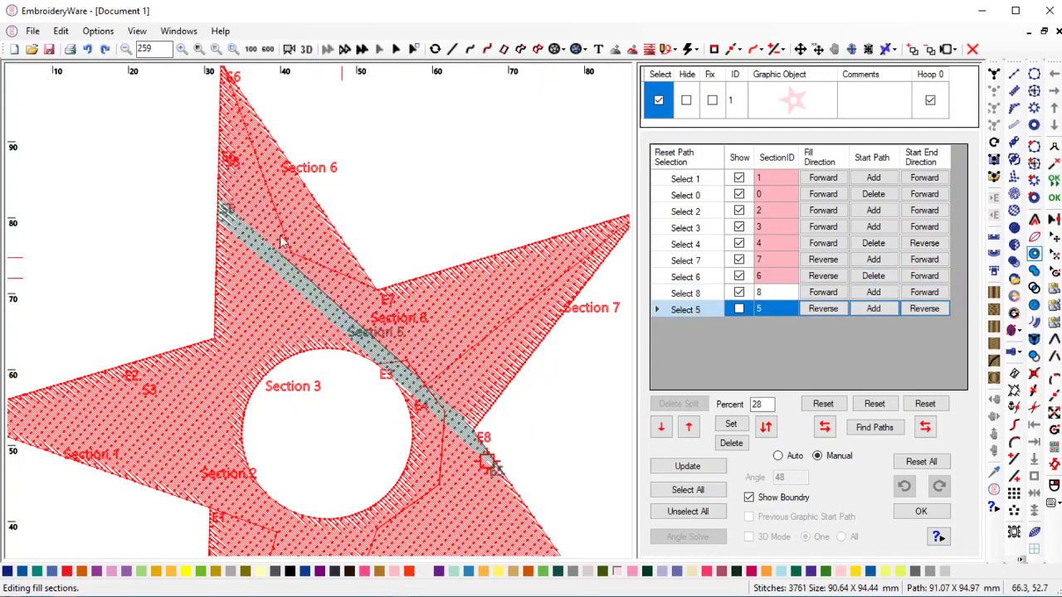
{"action": "left_click", "coordinate": [224, 217]}
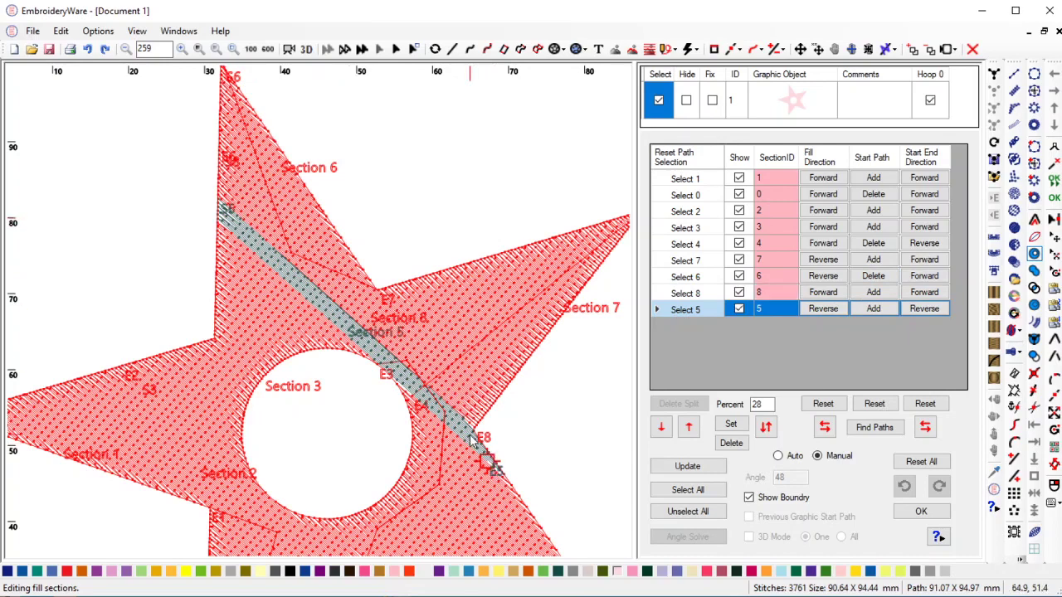
{"action": "left_click", "coordinate": [823, 309]}
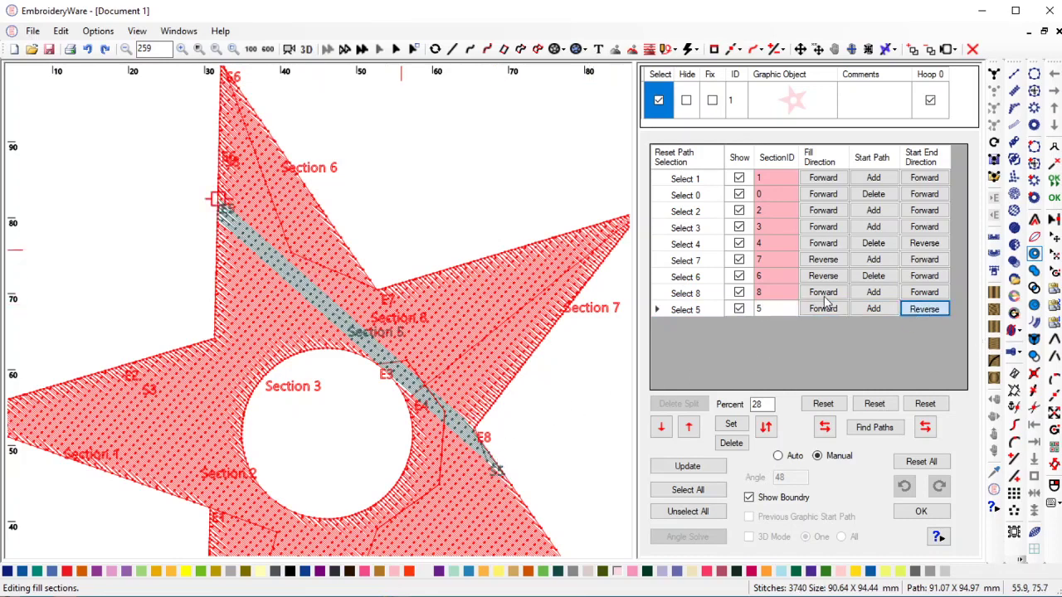
{"action": "left_click", "coordinate": [929, 308]}
{"action": "left_click", "coordinate": [933, 309]}
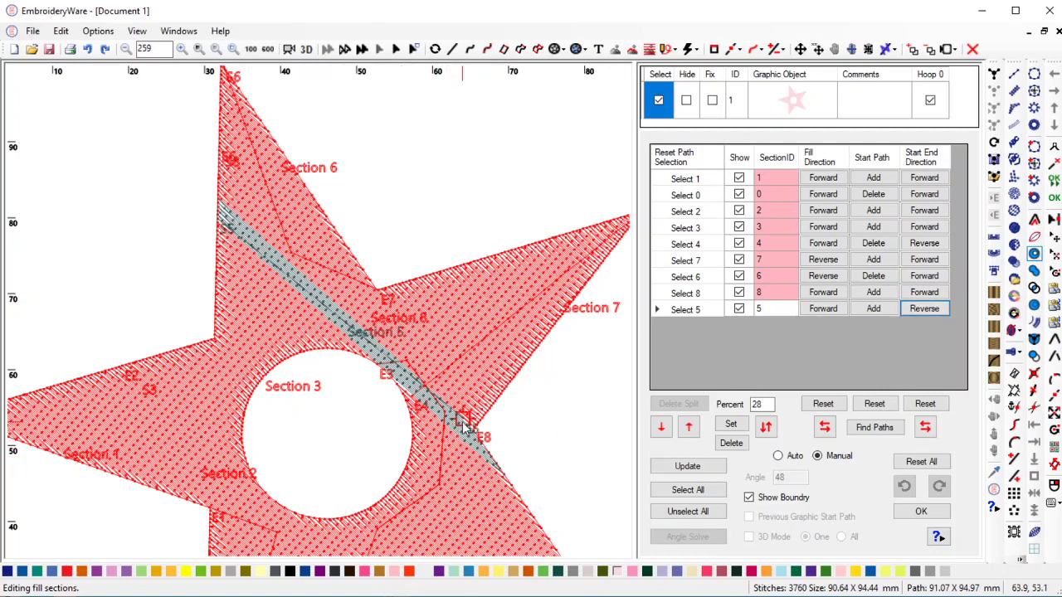
Draw a start path for section 5 from the end of section 8 back along the strip, and unselect all sections
{"action": "left_click", "coordinate": [707, 293]}
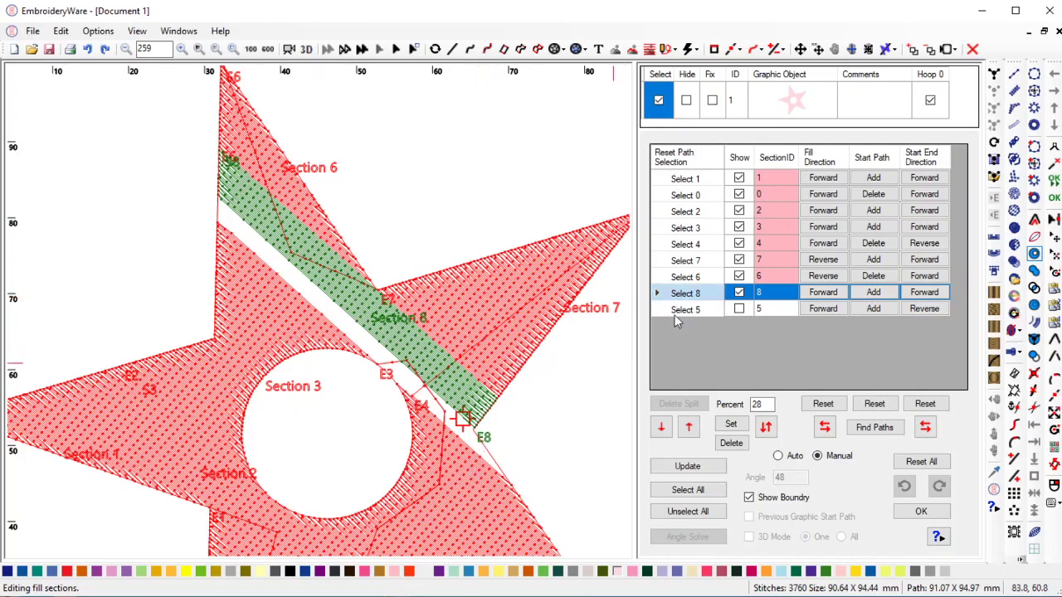
{"action": "left_click", "coordinate": [675, 310]}
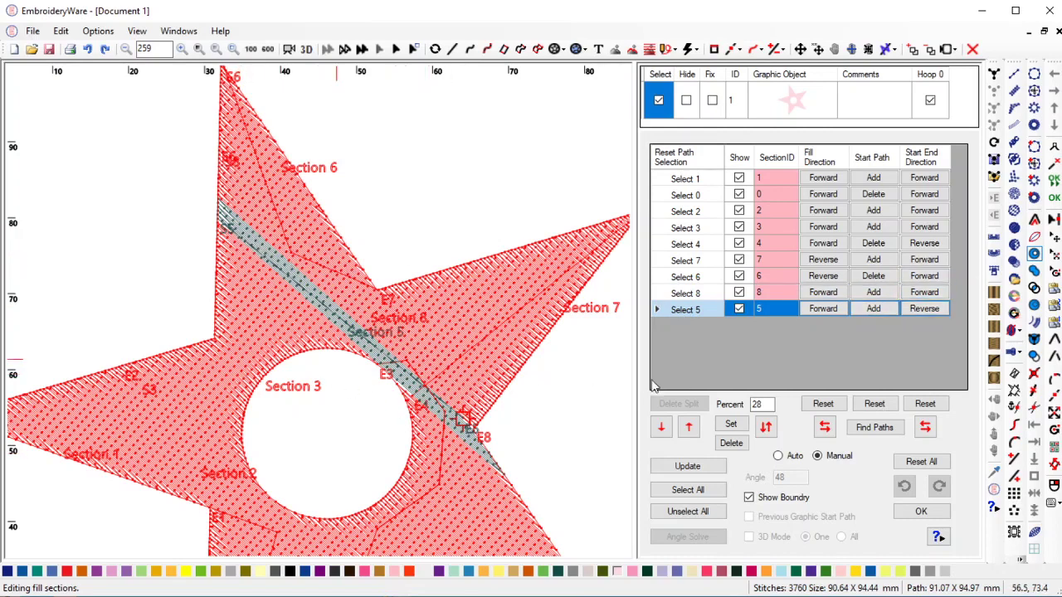
{"action": "left_click", "coordinate": [881, 308]}
{"action": "right_click", "coordinate": [460, 424]}
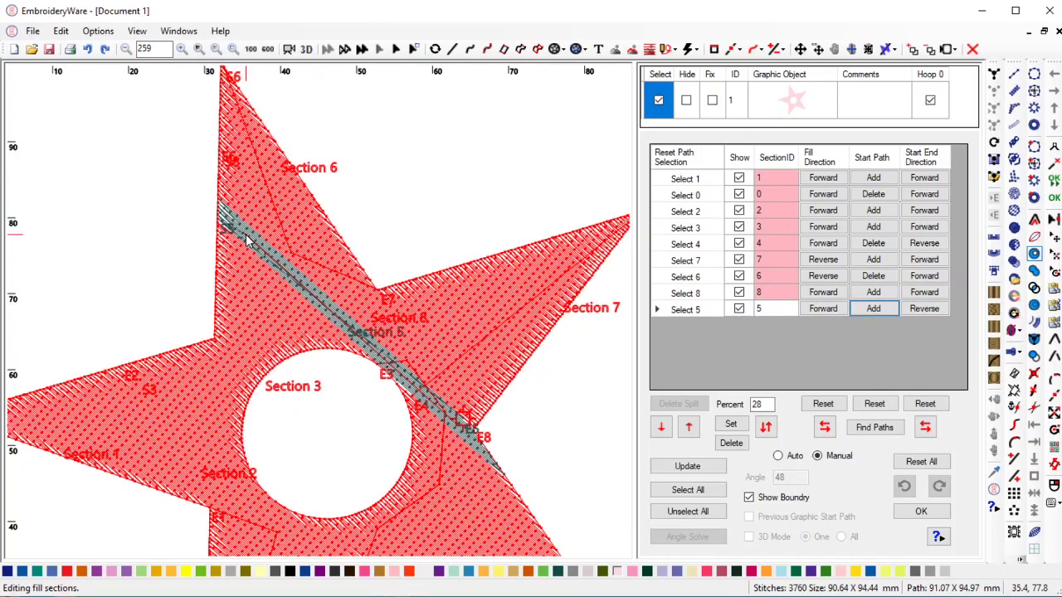
{"action": "left_click", "coordinate": [731, 441]}
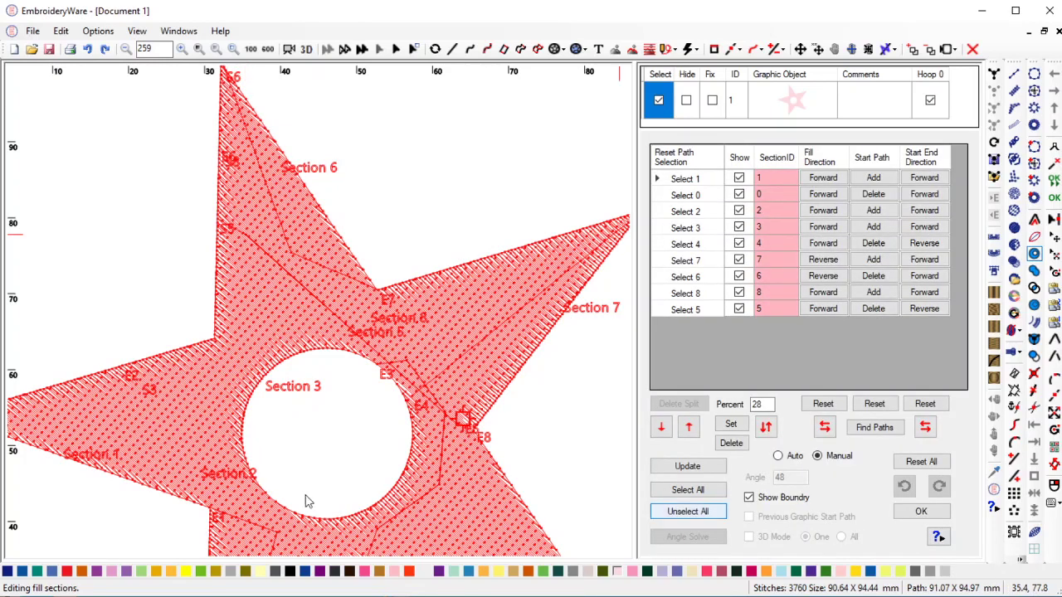